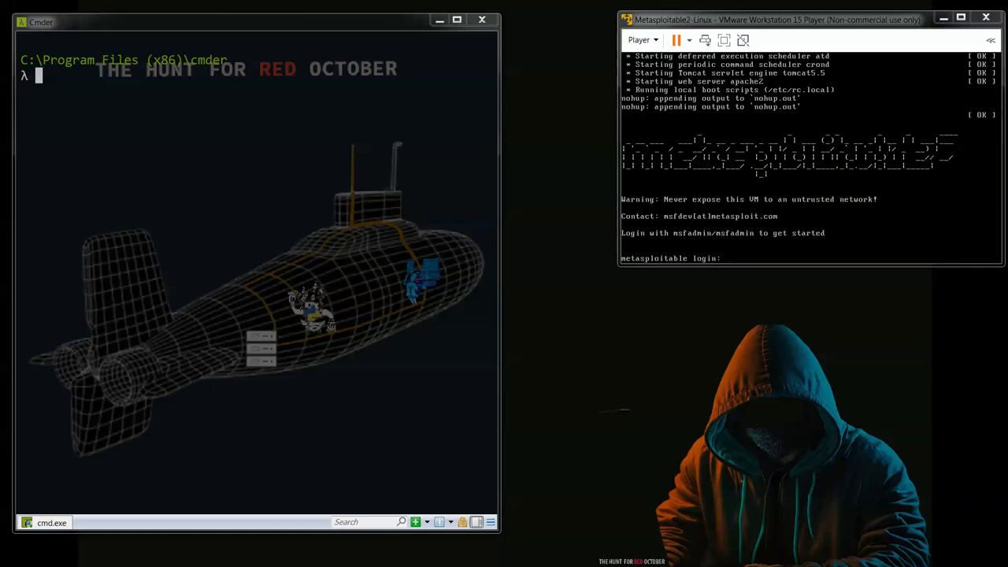
Step: Review the Windows x64 PortableApps option on the Wireshark download page in Chrome and minimize the browser
left_click_drag(0, 107, 586, 34)
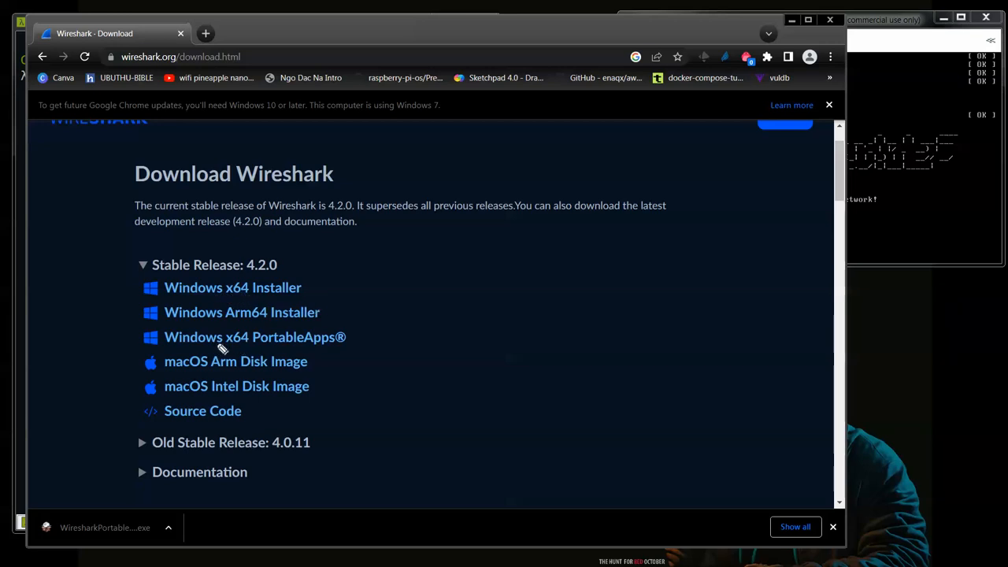
mouse_move(92, 338)
left_mouse_down()
mouse_move(143, 343)
mouse_move(133, 348)
left_mouse_up()
key("Escape")
left_click(792, 22)
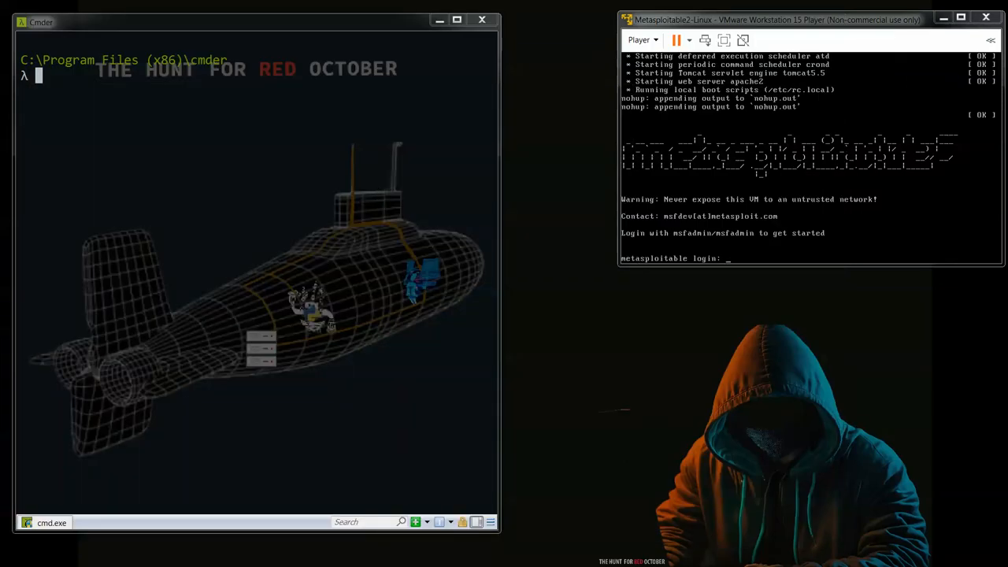
Step: Place the Wireshark window over the lower part of Cmder, then enlarge Wireshark and widen both windows toward the virtual machine window
left_click_drag(205, 232, 190, 131)
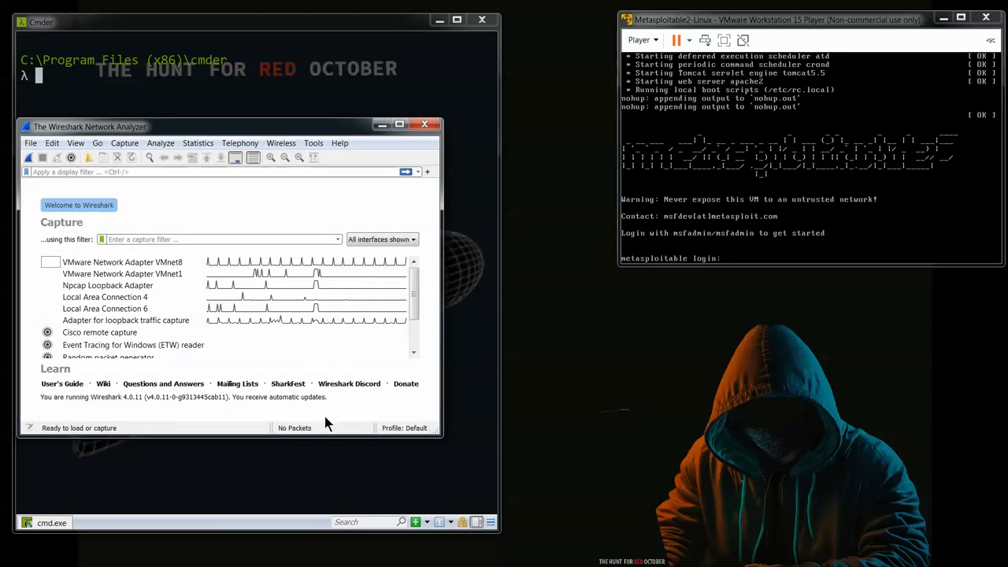
left_click_drag(442, 436, 492, 510)
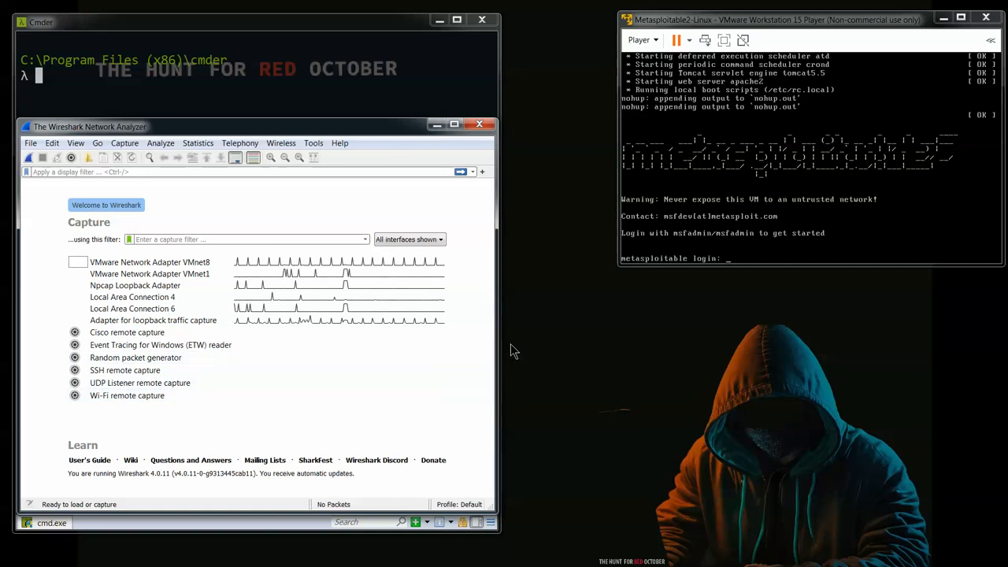
left_click_drag(501, 339, 567, 345)
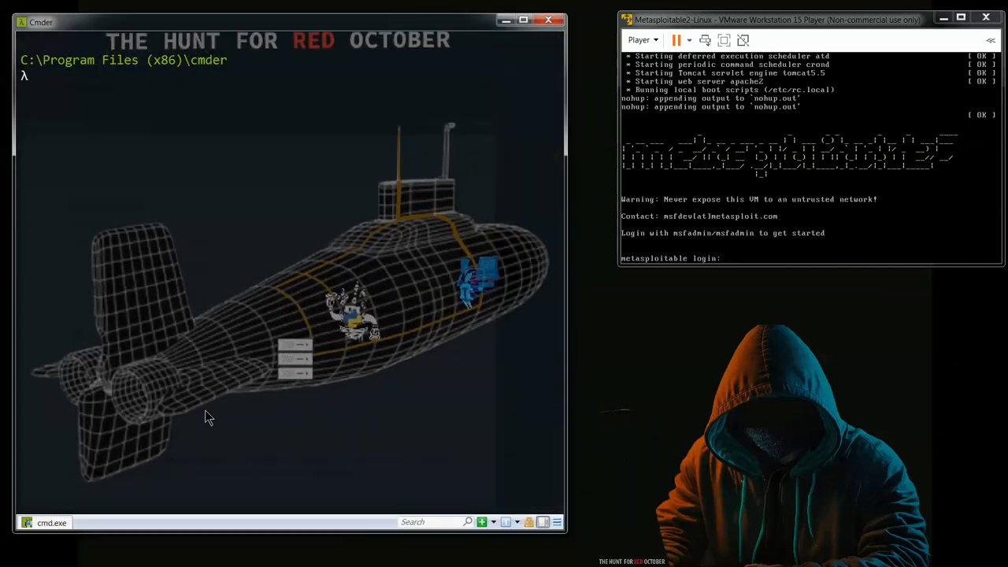
key("alt+Tab")
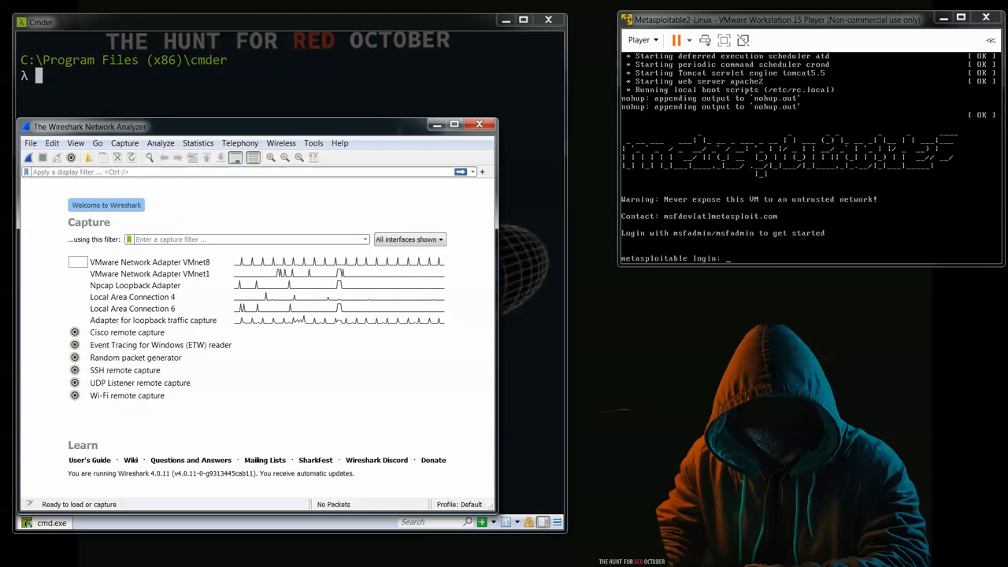
left_click_drag(497, 344, 564, 339)
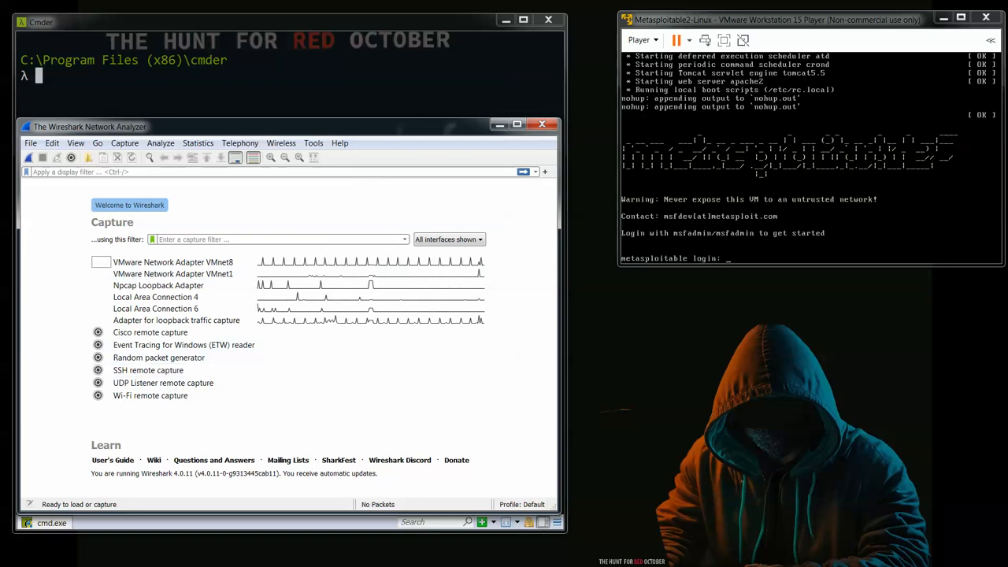
Step: Examine the Npcap Loopback Adapter, Local Area Connection 4 and 6, and the capture filter on Wireshark's welcome page
left_click(3, 356)
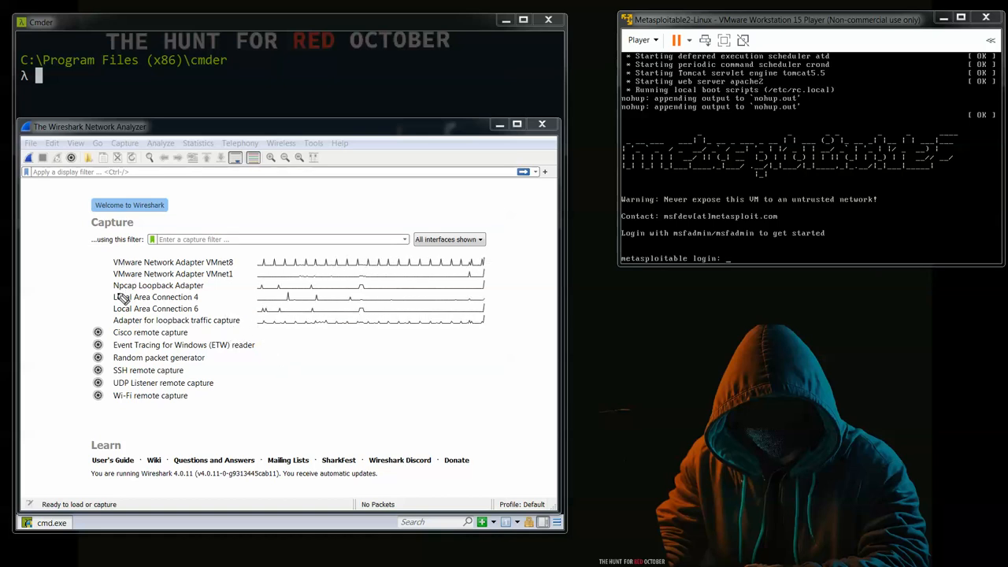
left_click_drag(81, 285, 109, 286)
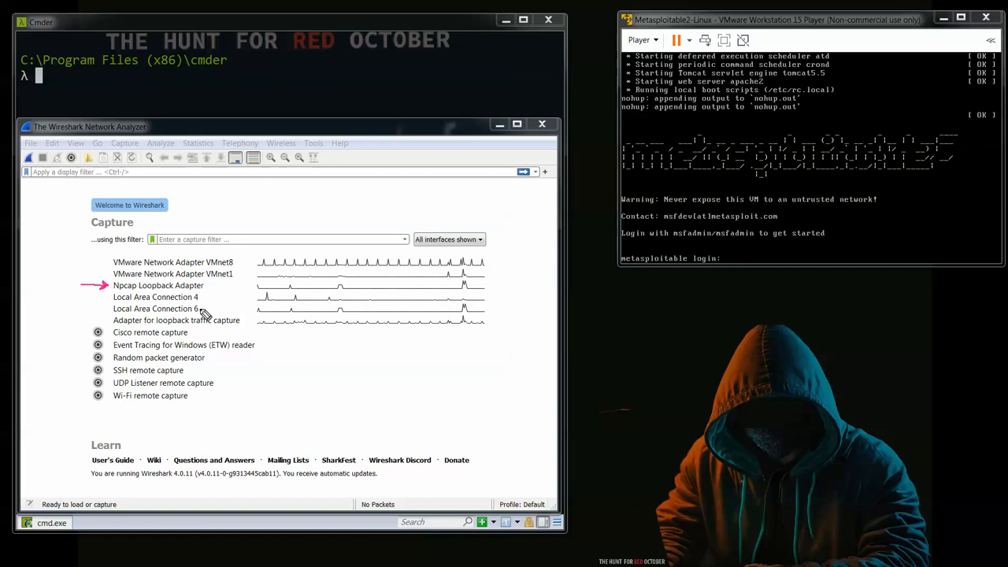
left_click_drag(201, 307, 217, 293)
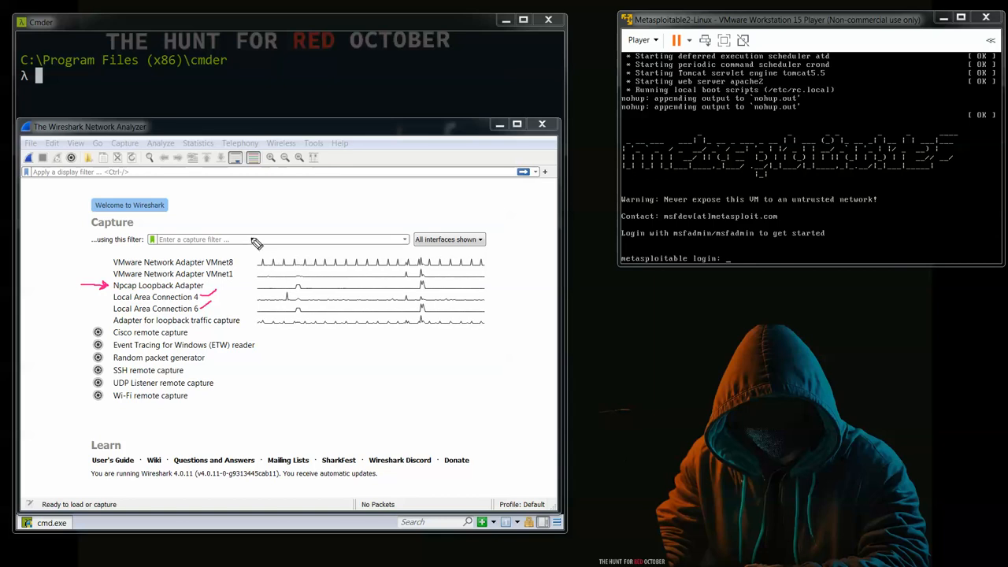
mouse_move(219, 211)
left_mouse_down()
mouse_move(220, 239)
mouse_move(230, 242)
left_mouse_up()
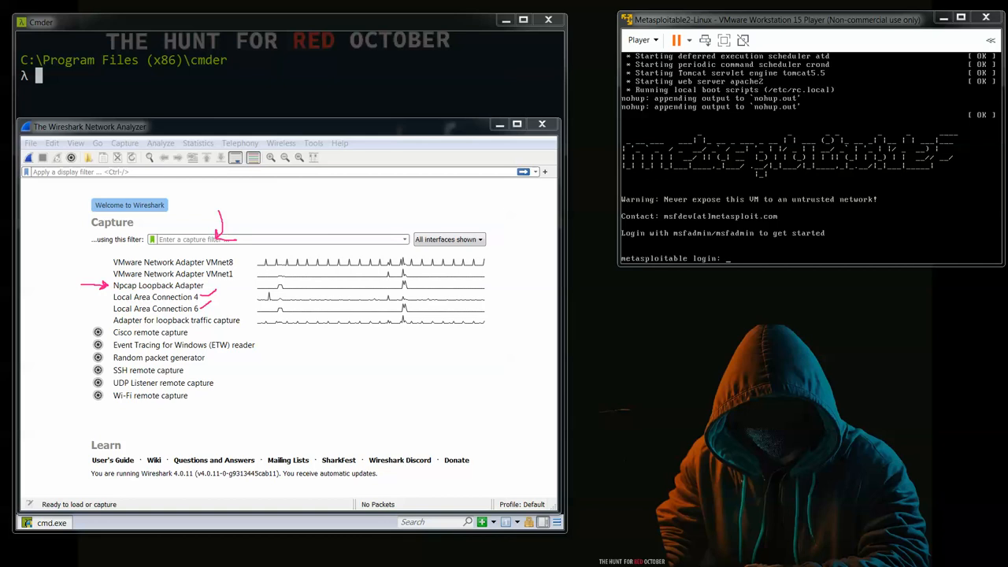
key("Escape")
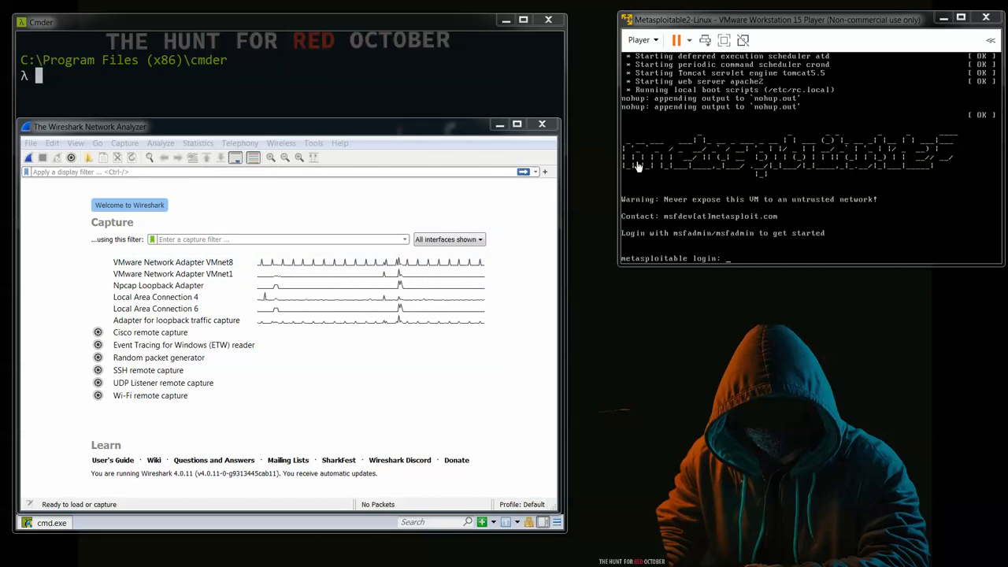
Step: Enable showing hidden interfaces in the capture interface list, keeping wired, external capture and virtual types shown
left_click(480, 240)
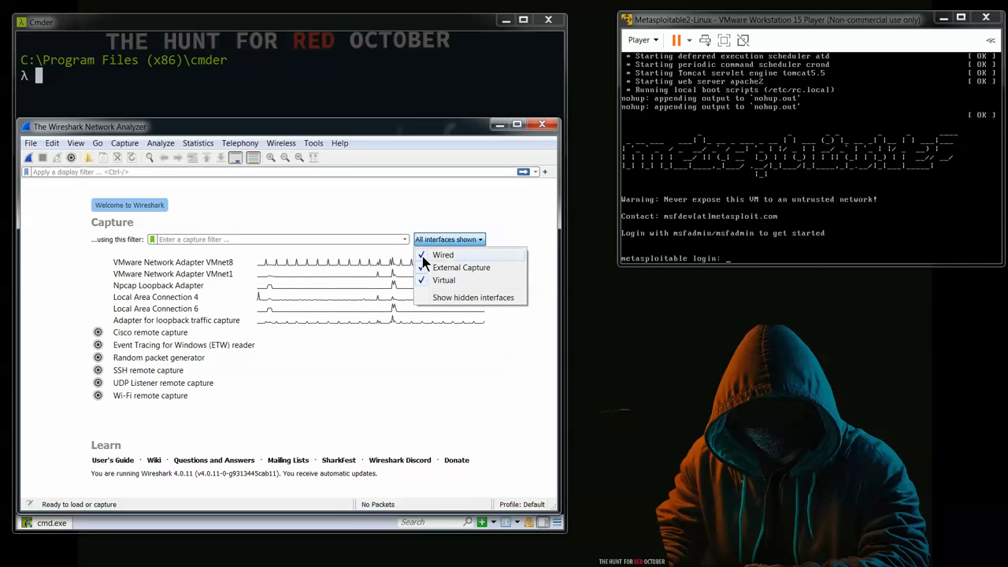
left_click(424, 296)
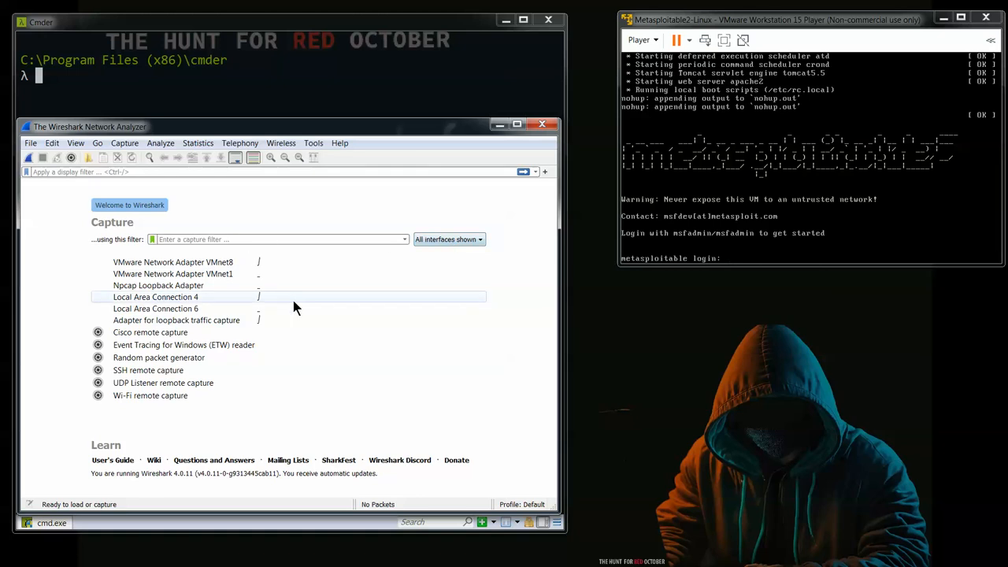
left_click(430, 243)
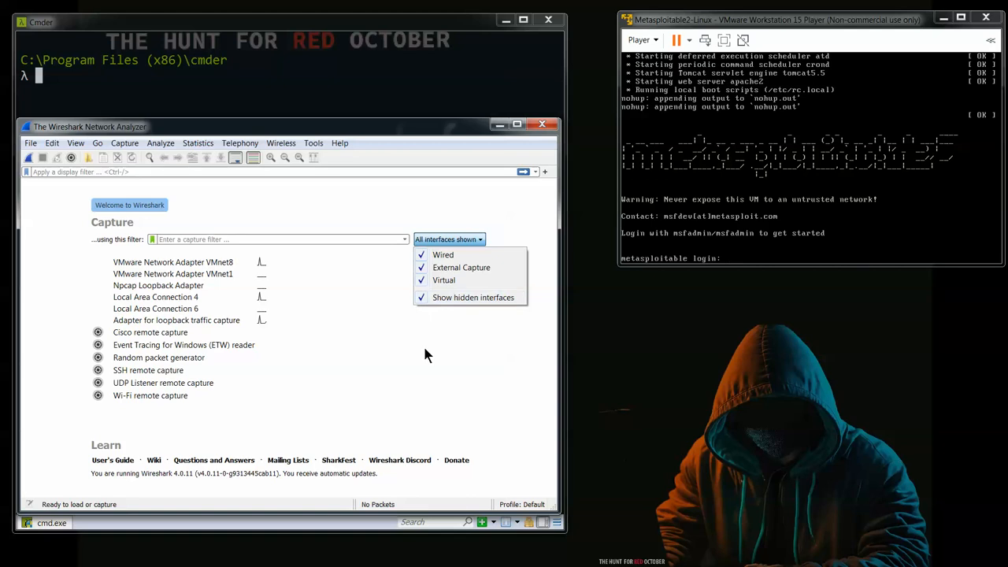
left_click(448, 346)
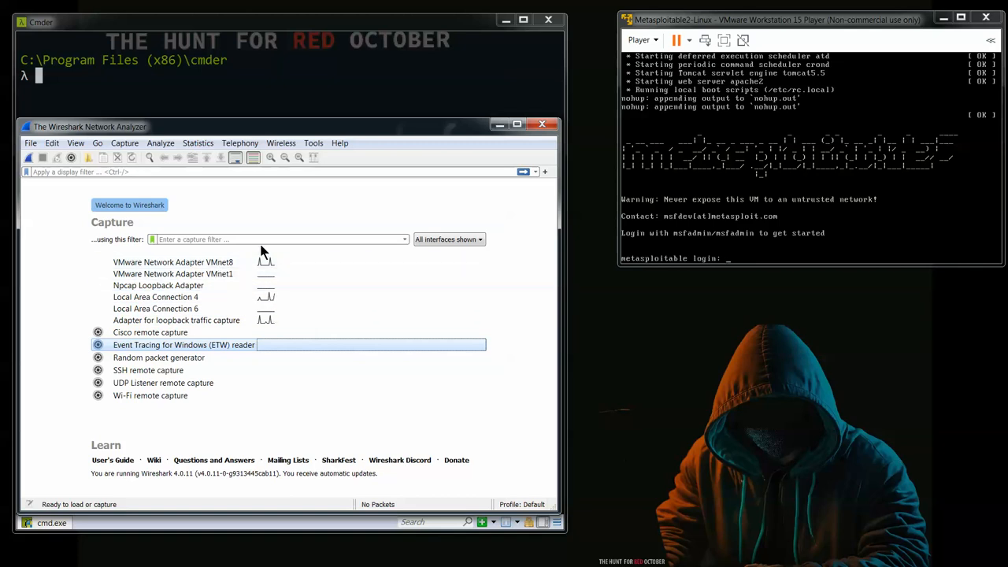
left_click(400, 238)
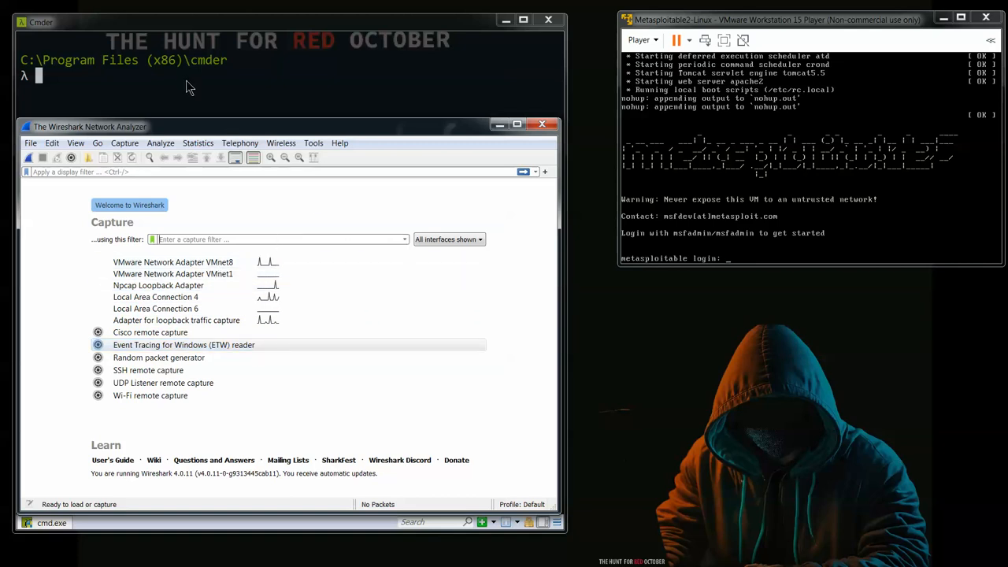
Step: Switch to Cmder and run ipconfig to list the network adapters' configuration
left_click(45, 82)
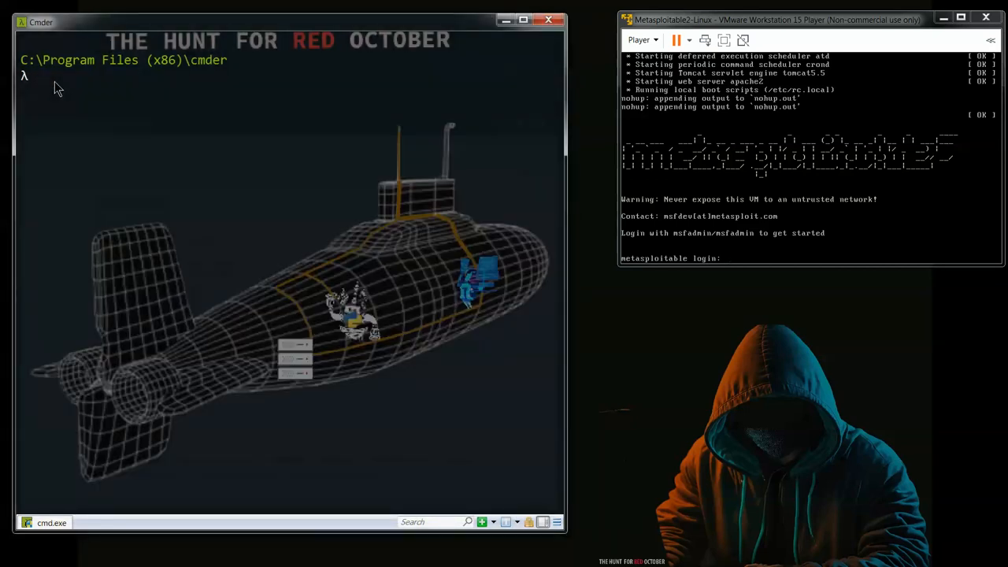
type("ipconfig")
key("Return")
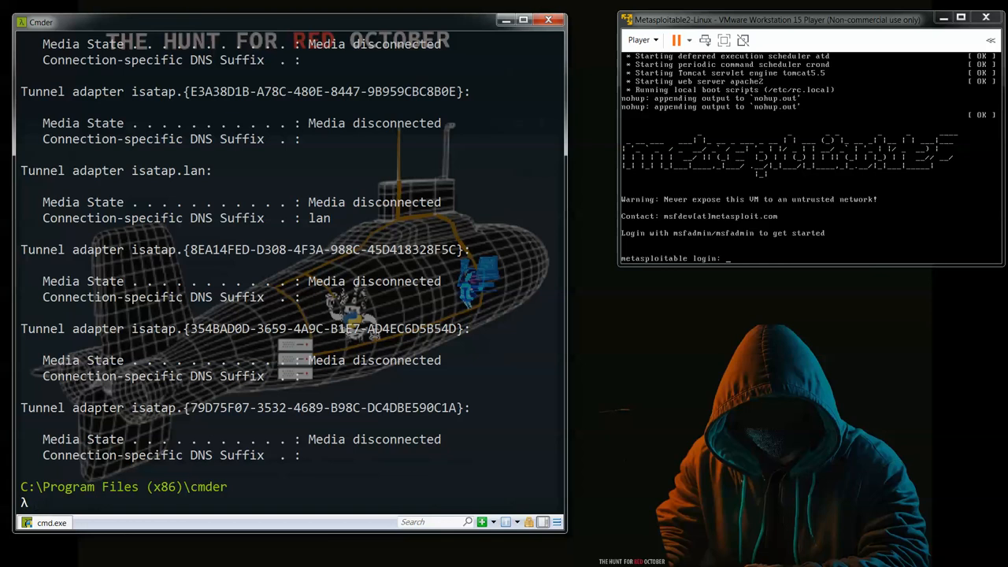
Step: Examine the ipconfig output for Local Area Connection 4, including its IPv4 address and default gateway
key("ctrl+shift+3")
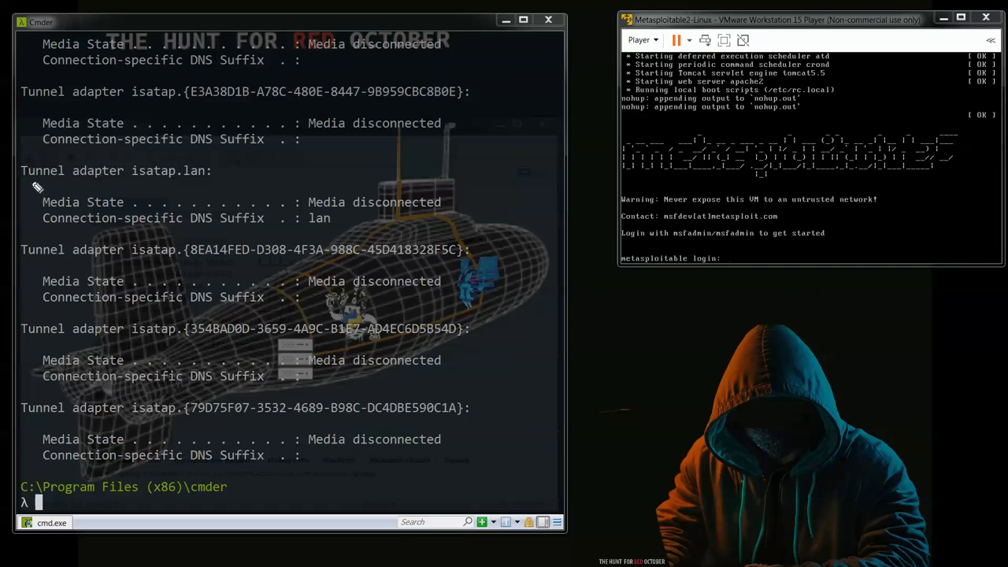
left_click_drag(27, 182, 104, 182)
scroll(539, 250, "up", 3)
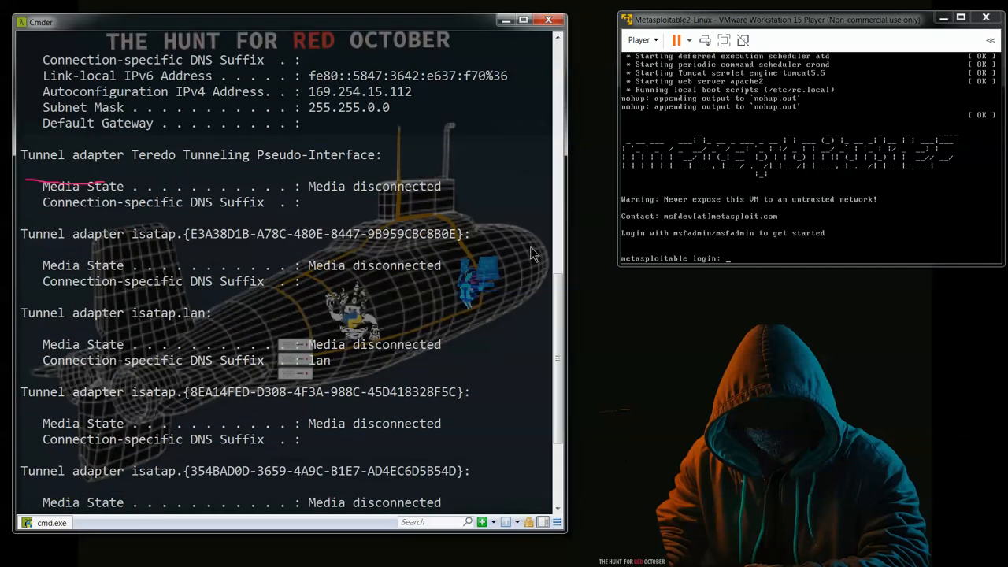
scroll(525, 246, "up", 6)
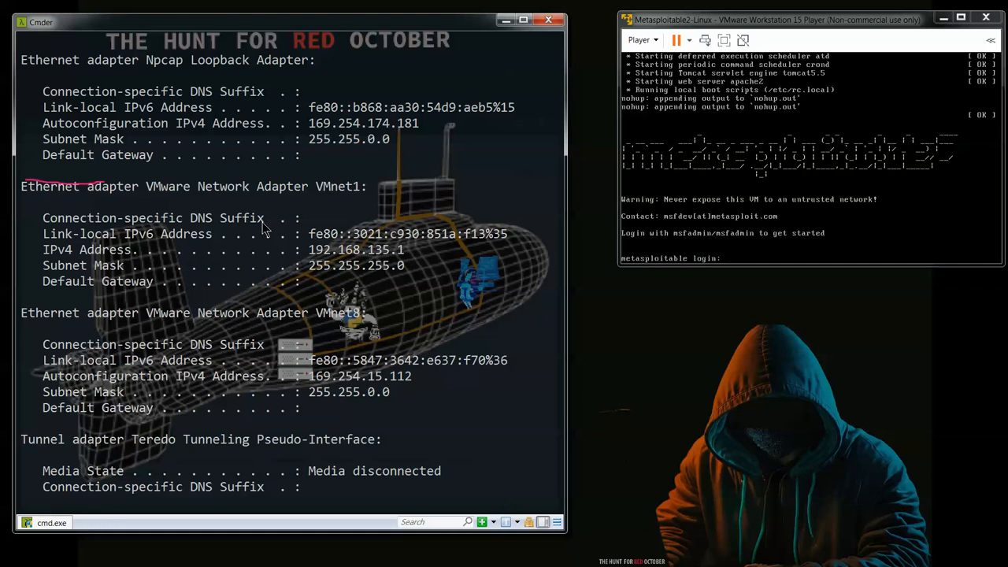
scroll(262, 222, "up", 2)
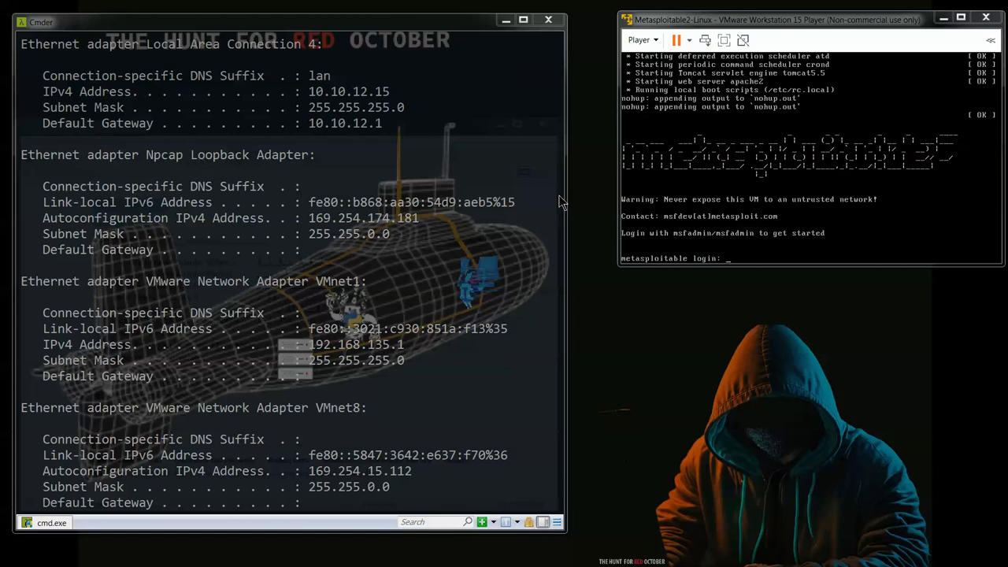
left_click(524, 209)
scroll(538, 197, "up", 3)
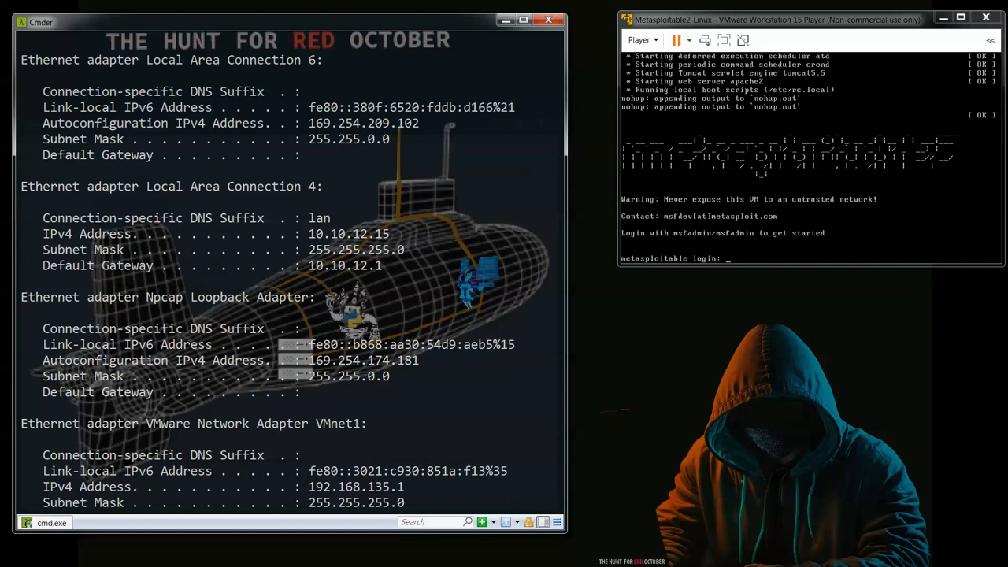
key("alt+Tab")
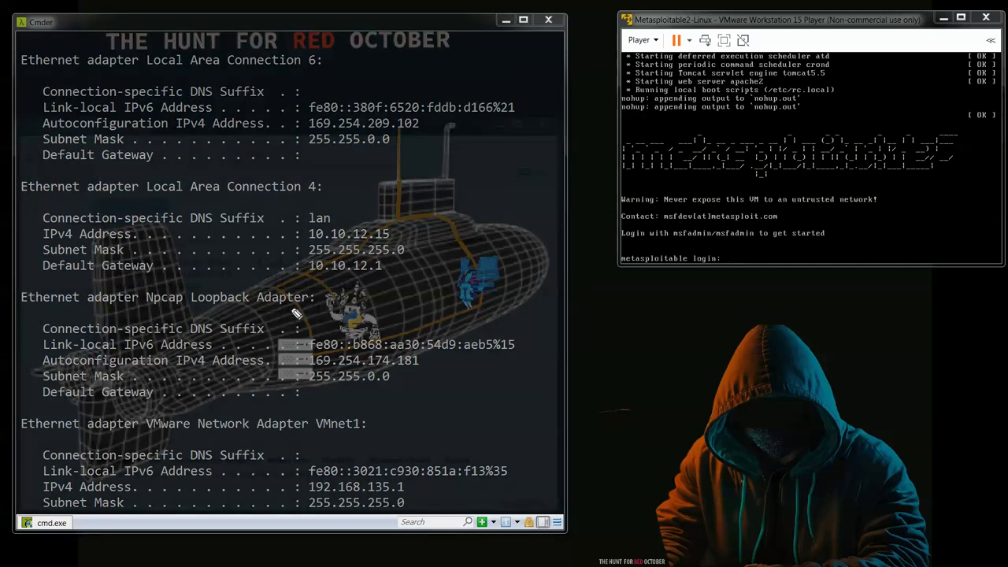
mouse_move(399, 213)
left_mouse_down()
mouse_move(423, 234)
mouse_move(403, 285)
mouse_move(29, 266)
mouse_move(26, 195)
mouse_move(49, 183)
mouse_move(370, 186)
mouse_move(403, 213)
left_mouse_up()
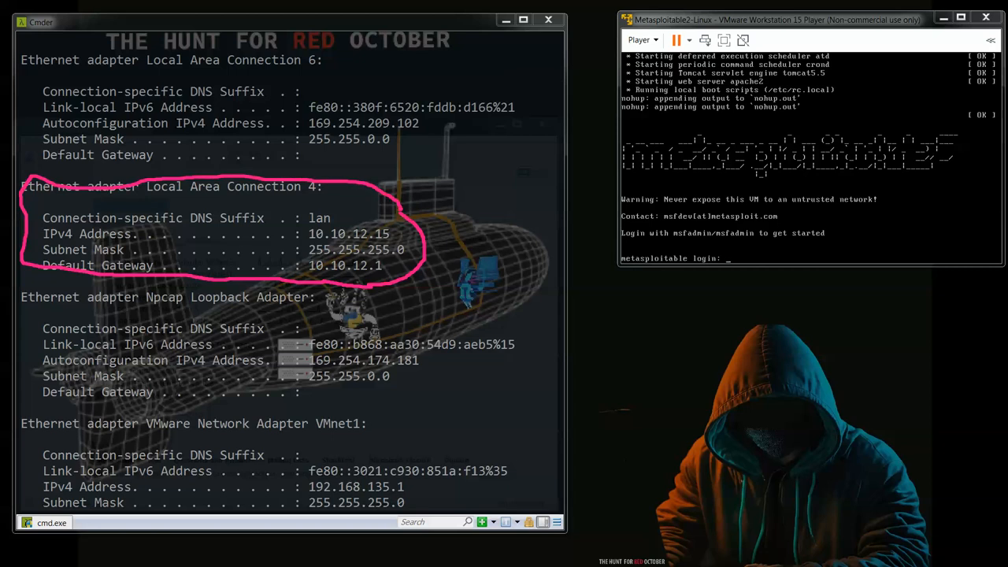
key("Escape")
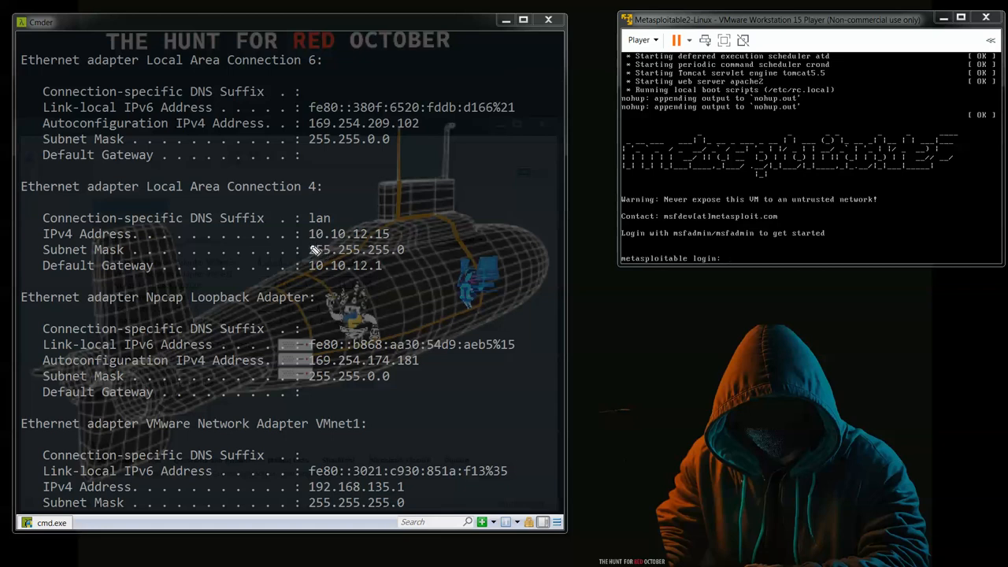
mouse_move(391, 234)
left_mouse_down()
mouse_move(431, 236)
mouse_move(394, 235)
mouse_move(403, 244)
left_mouse_up()
mouse_move(424, 265)
left_mouse_down()
mouse_move(399, 265)
mouse_move(406, 272)
left_mouse_up()
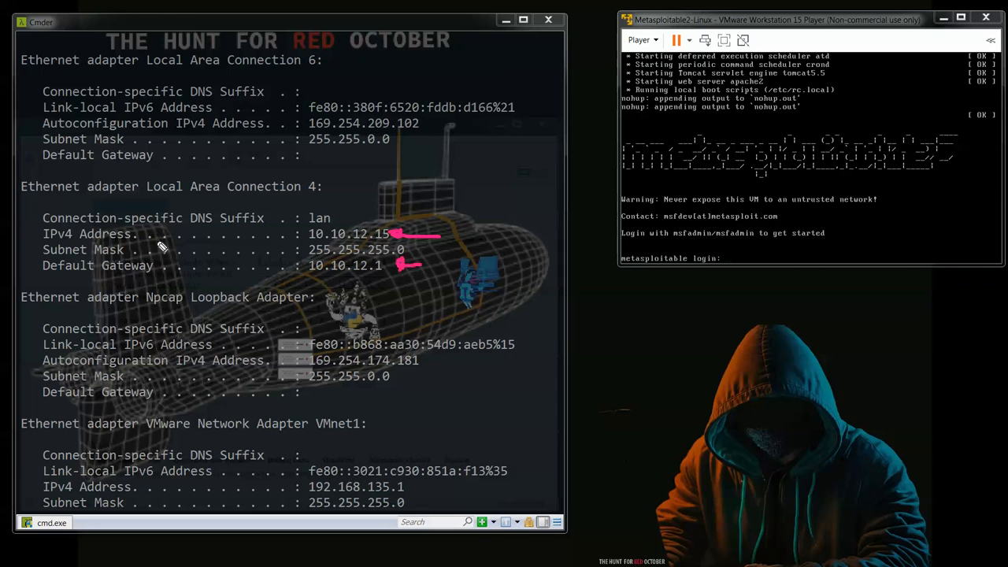
left_click_drag(31, 202, 105, 202)
left_click_drag(148, 199, 321, 198)
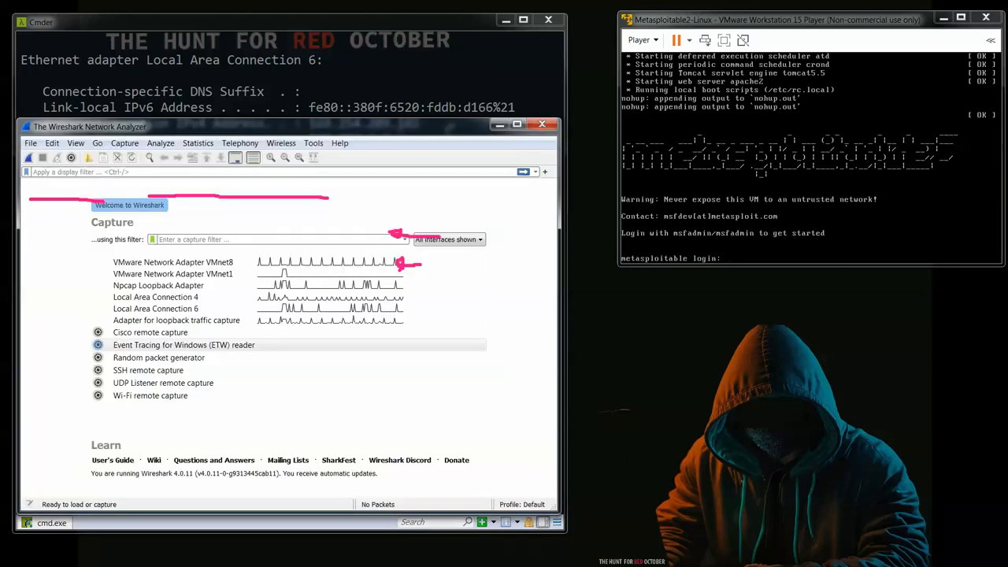
Step: Start a live Wireshark capture on Local Area Connection 4
key("Escape")
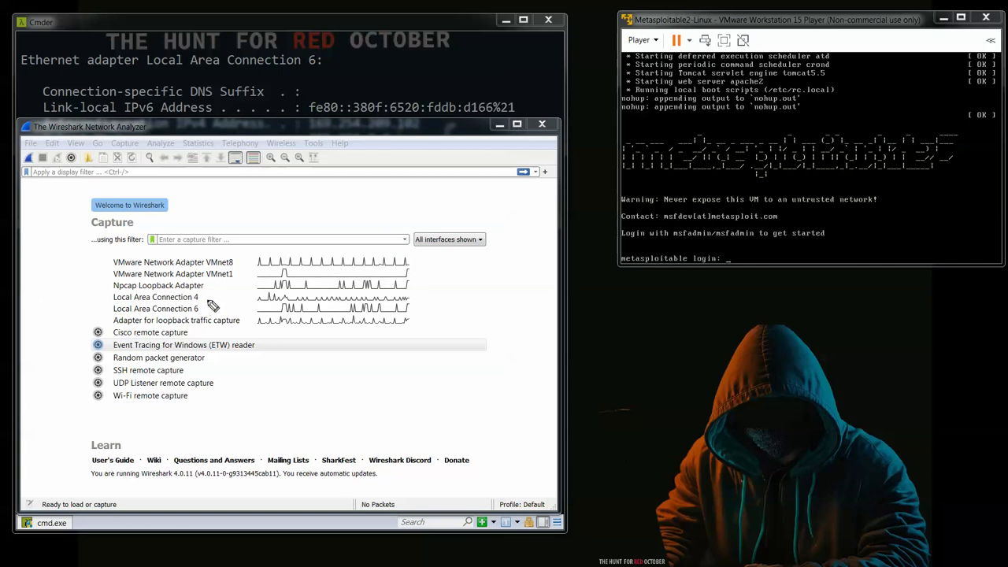
left_click_drag(412, 300, 449, 300)
left_click_drag(419, 293, 420, 305)
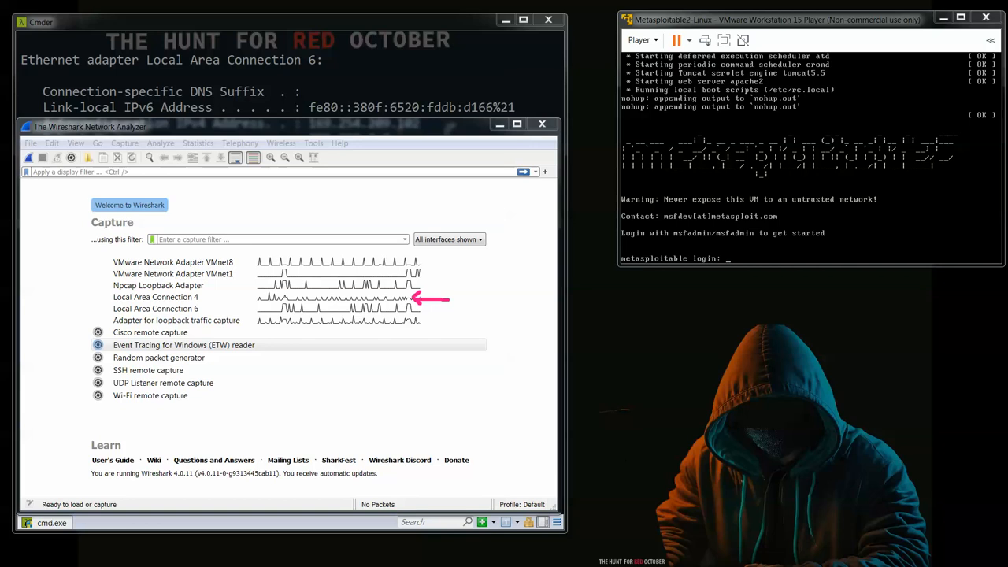
double_click(145, 300)
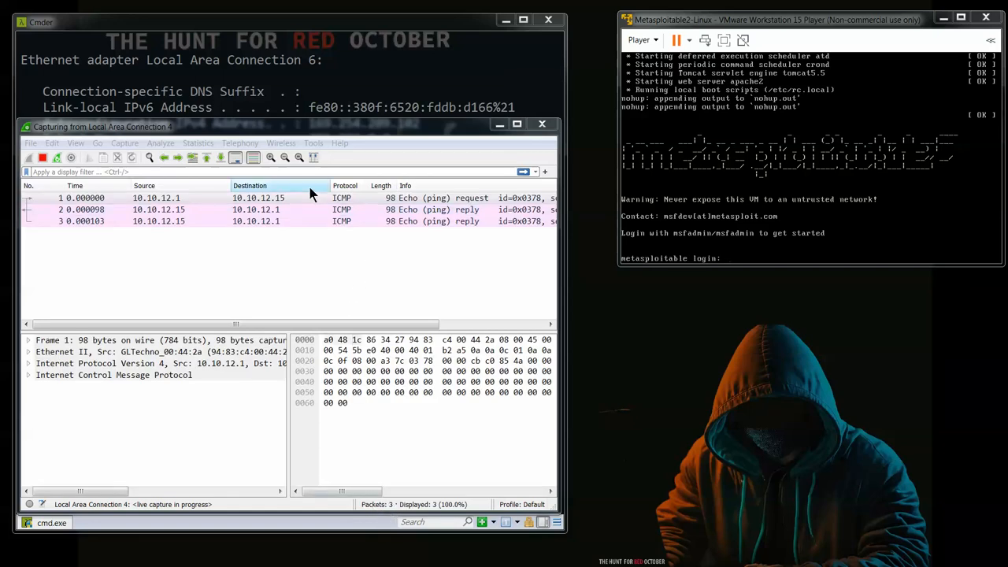
left_click(247, 199)
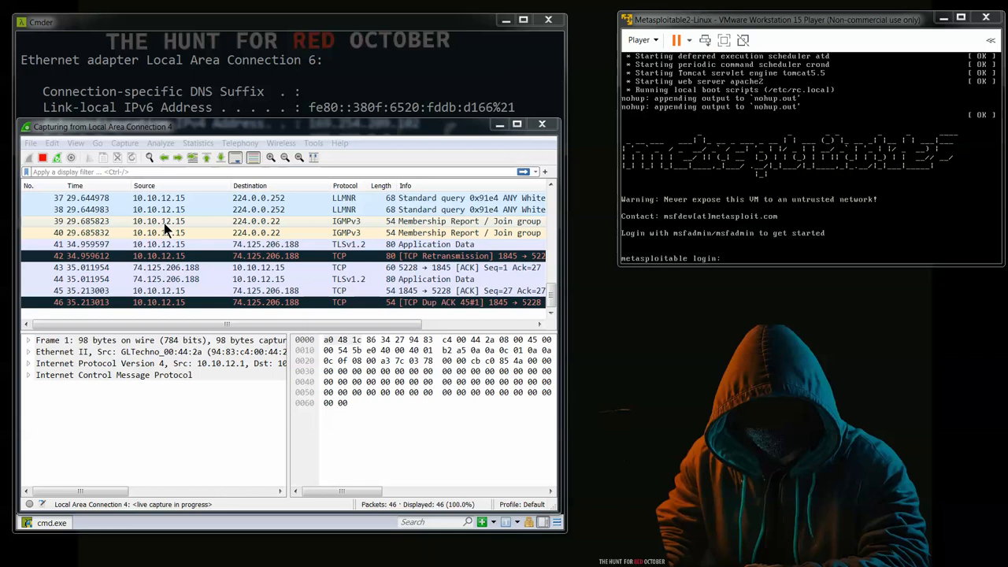
Step: Log in to the Metasploitable2 virtual machine with the username and password given in its login banner
left_click(743, 249)
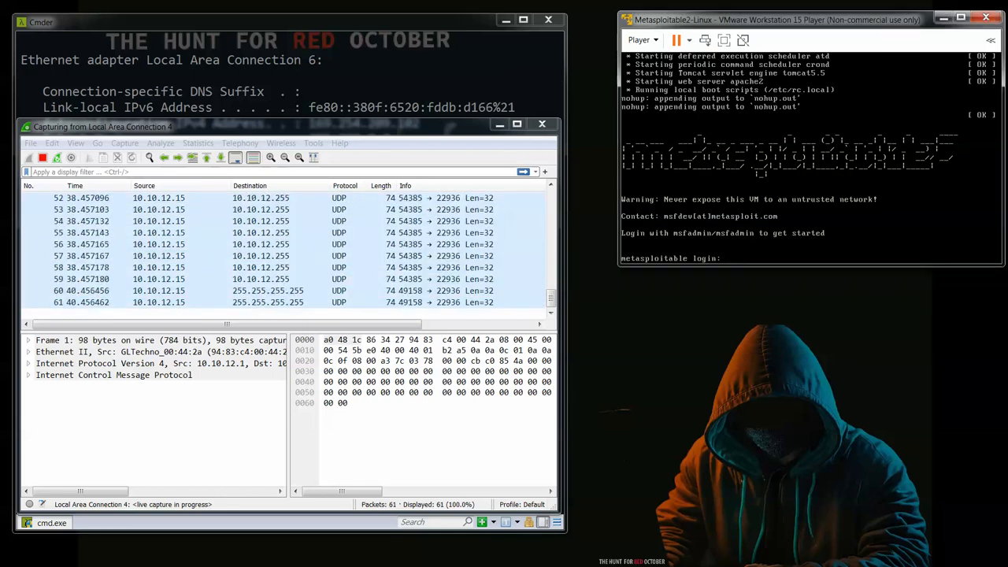
type("msfad")
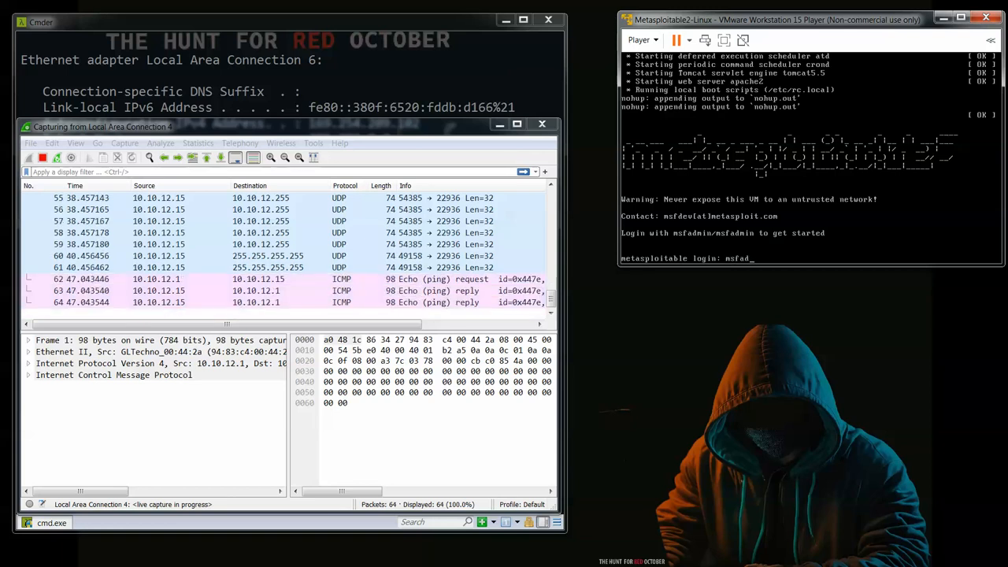
type("min")
key("Return")
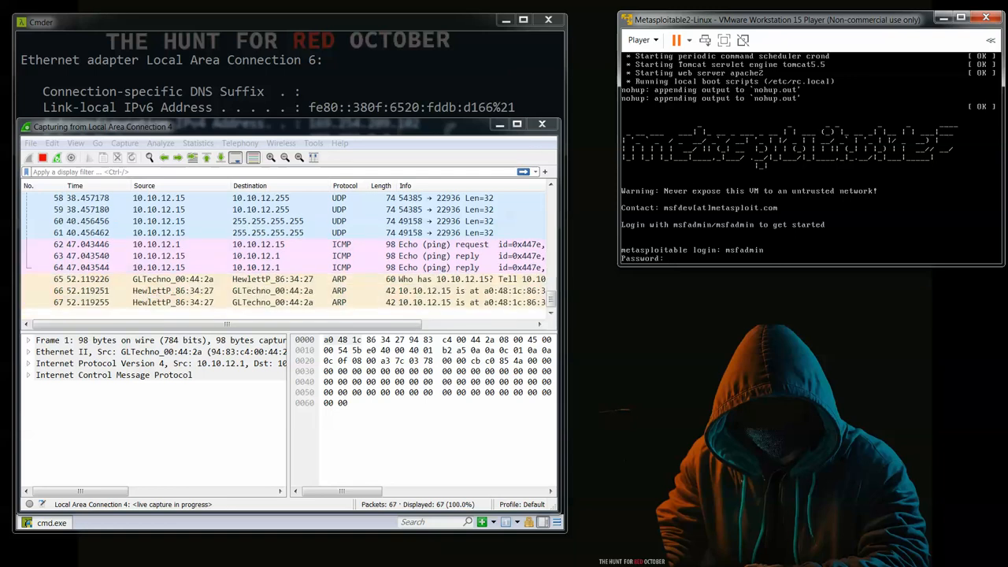
key("Return")
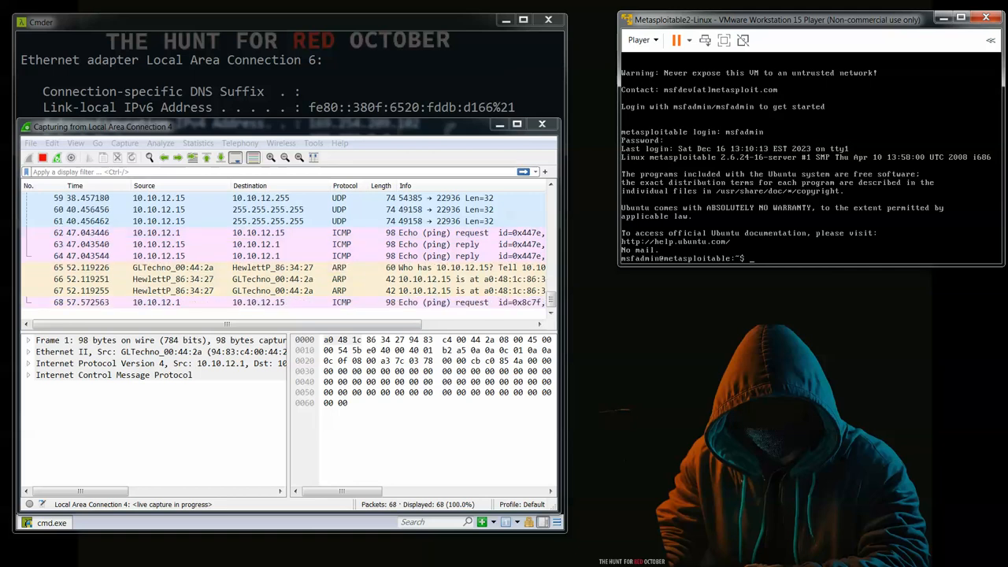
Step: Run ifconfig in the Metasploitable2 console to list its network interfaces
type("ifco")
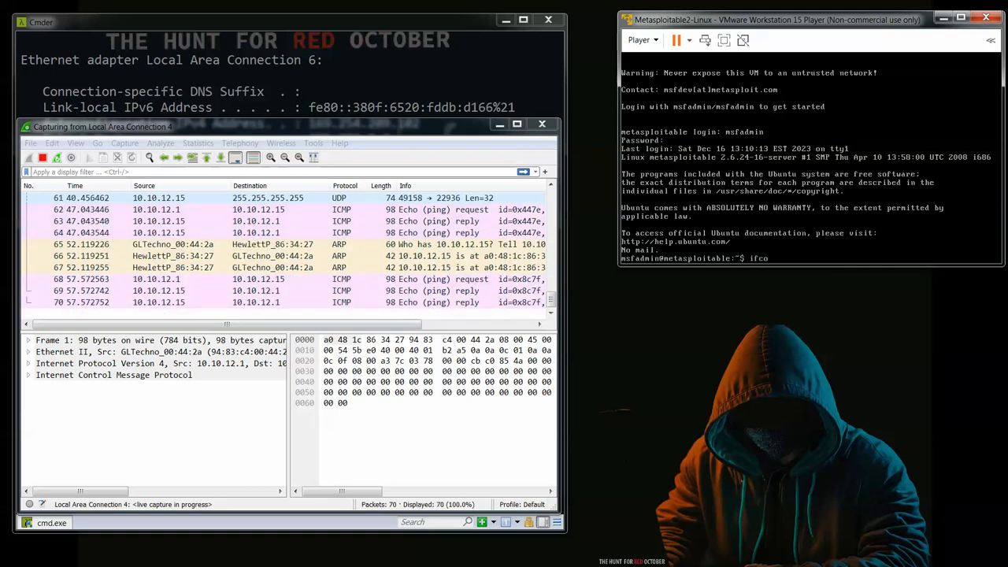
type("nfig")
key("Return")
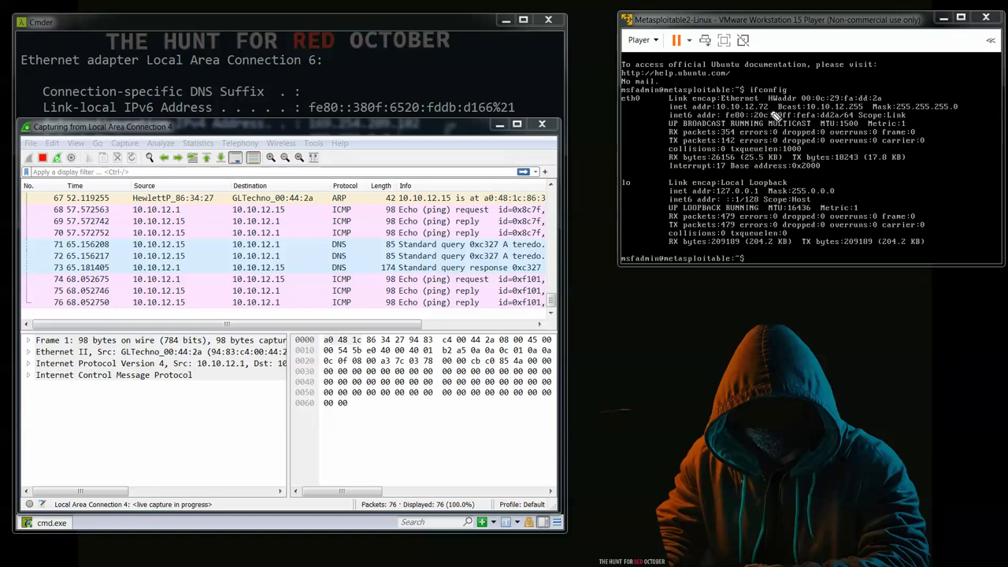
left_click_drag(772, 111, 751, 111)
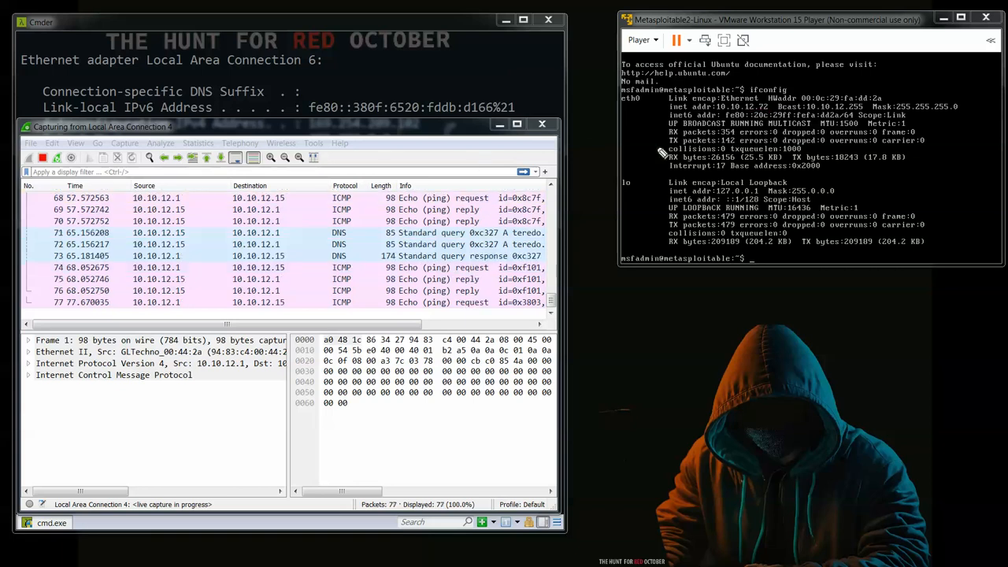
left_click_drag(723, 115, 792, 115)
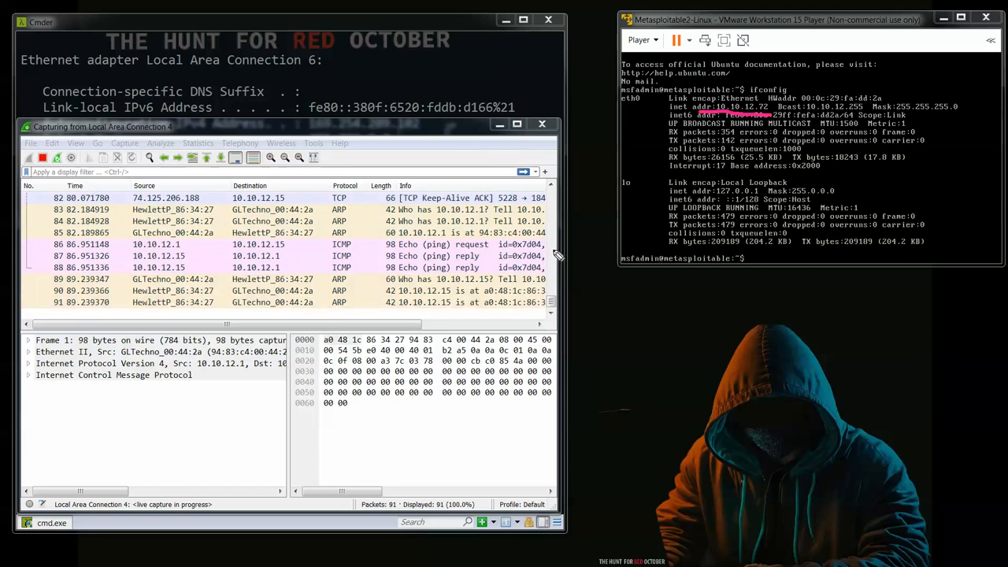
left_click_drag(565, 246, 632, 206)
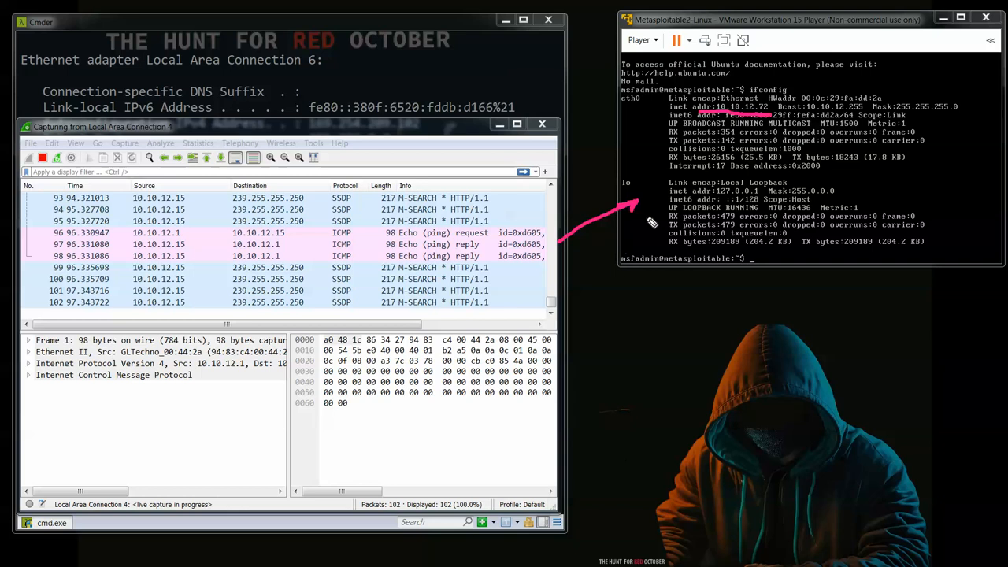
left_click_drag(638, 224, 635, 207)
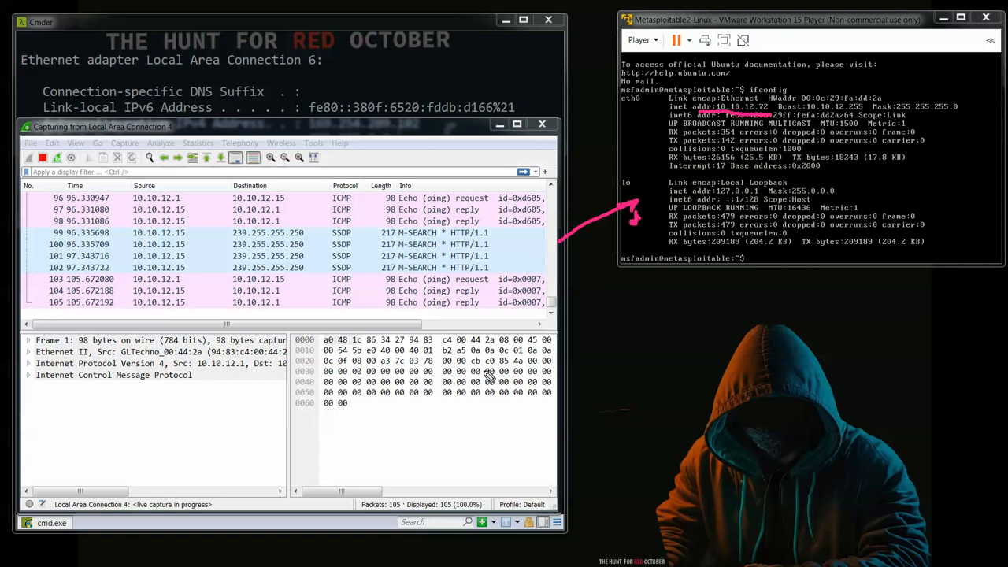
mouse_move(644, 179)
left_mouse_down()
mouse_move(635, 183)
mouse_move(637, 154)
mouse_move(646, 180)
mouse_move(663, 157)
mouse_move(657, 175)
left_mouse_up()
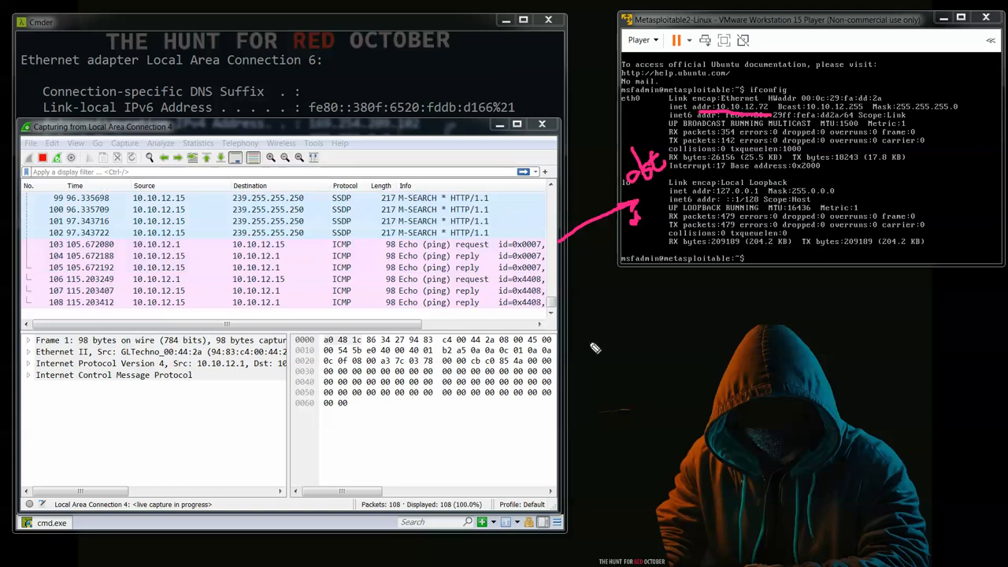
mouse_move(520, 446)
left_mouse_down()
mouse_move(511, 457)
mouse_move(542, 447)
mouse_move(541, 437)
left_mouse_up()
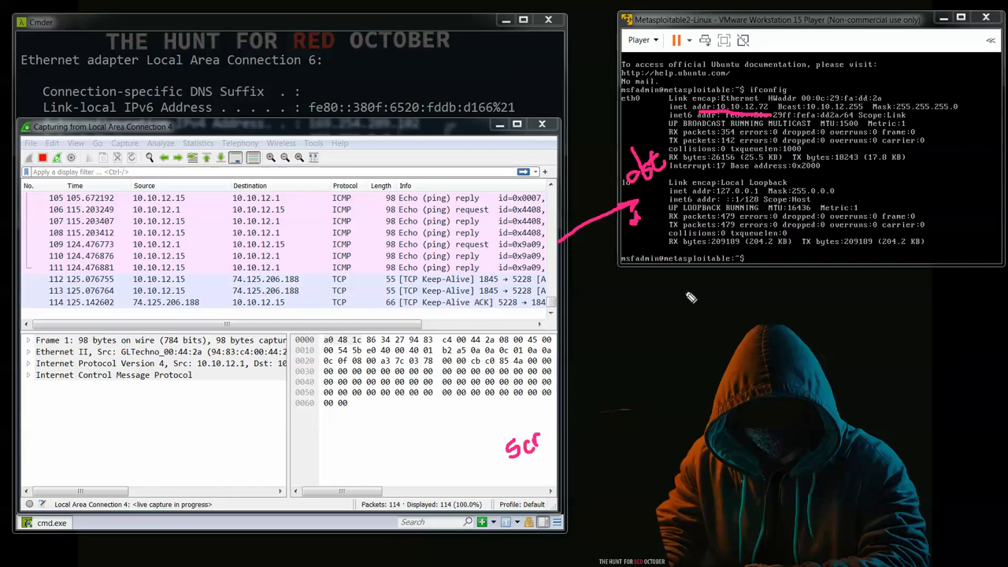
mouse_move(684, 279)
left_mouse_down()
mouse_move(682, 293)
mouse_move(696, 278)
mouse_move(718, 292)
mouse_move(731, 273)
mouse_move(761, 293)
mouse_move(832, 290)
left_mouse_up()
left_click(707, 278)
left_click(748, 284)
left_click(789, 287)
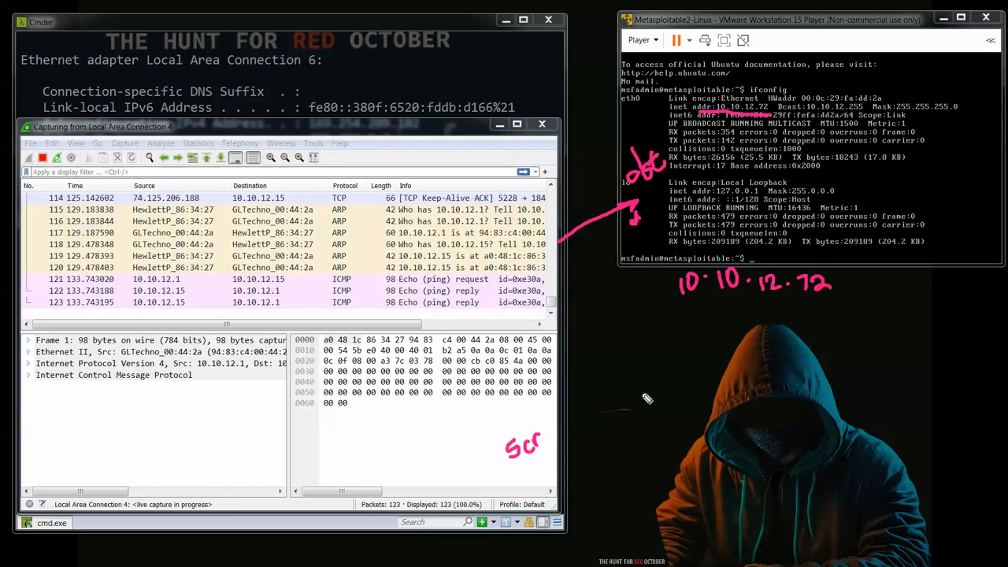
mouse_move(573, 408)
left_mouse_down()
mouse_move(572, 422)
mouse_move(583, 409)
mouse_move(669, 402)
left_mouse_up()
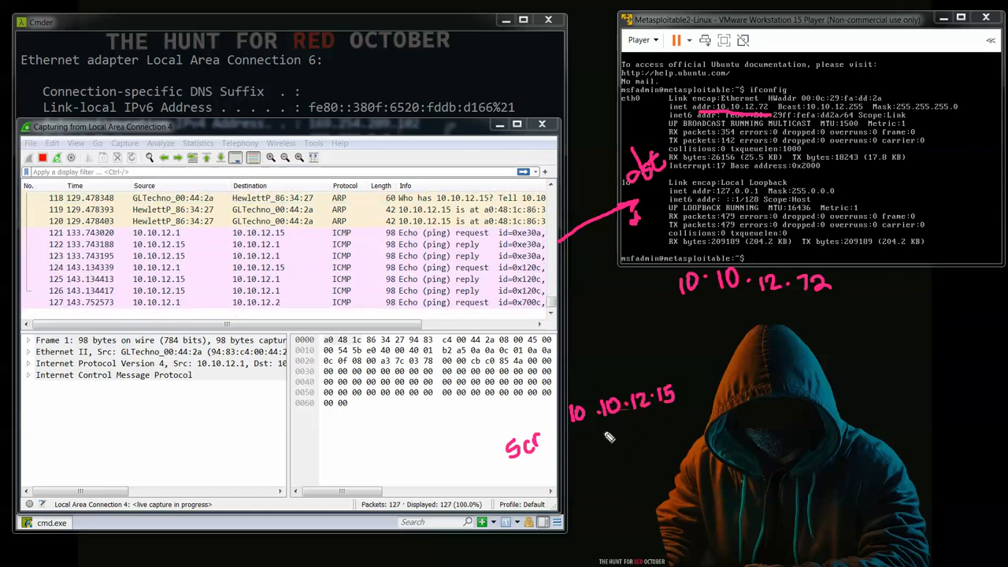
mouse_move(612, 426)
left_mouse_down()
mouse_move(592, 440)
mouse_move(632, 428)
mouse_move(632, 437)
left_mouse_up()
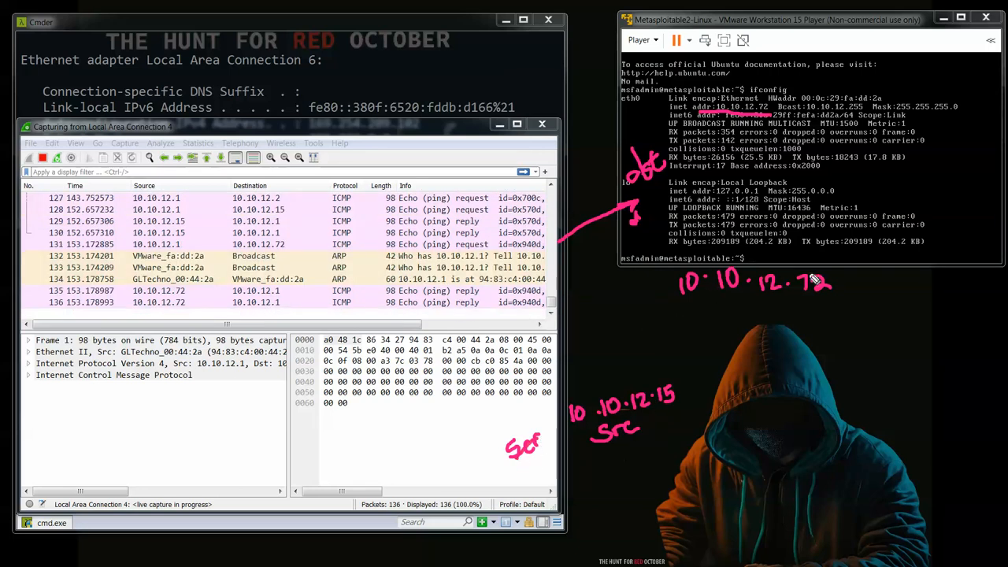
mouse_move(865, 287)
left_mouse_down()
mouse_move(868, 298)
mouse_move(900, 282)
left_mouse_up()
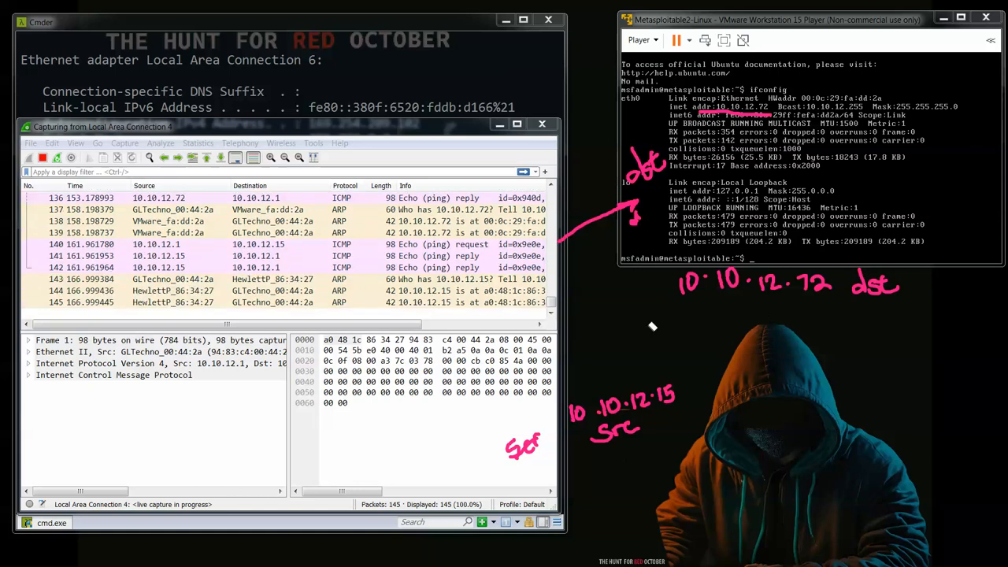
mouse_move(656, 177)
left_mouse_down()
mouse_move(634, 178)
mouse_move(652, 161)
left_mouse_up()
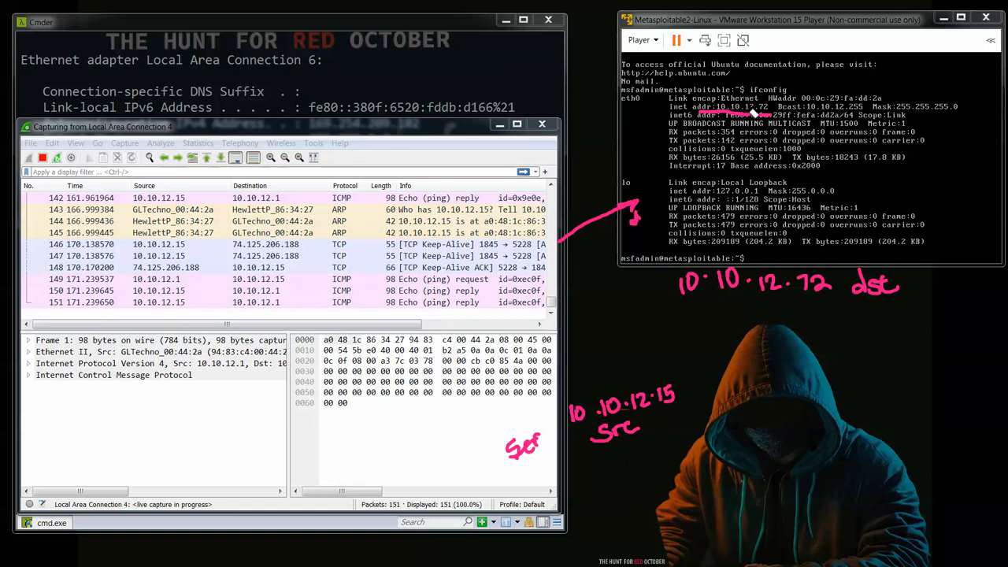
left_click_drag(750, 117, 749, 121)
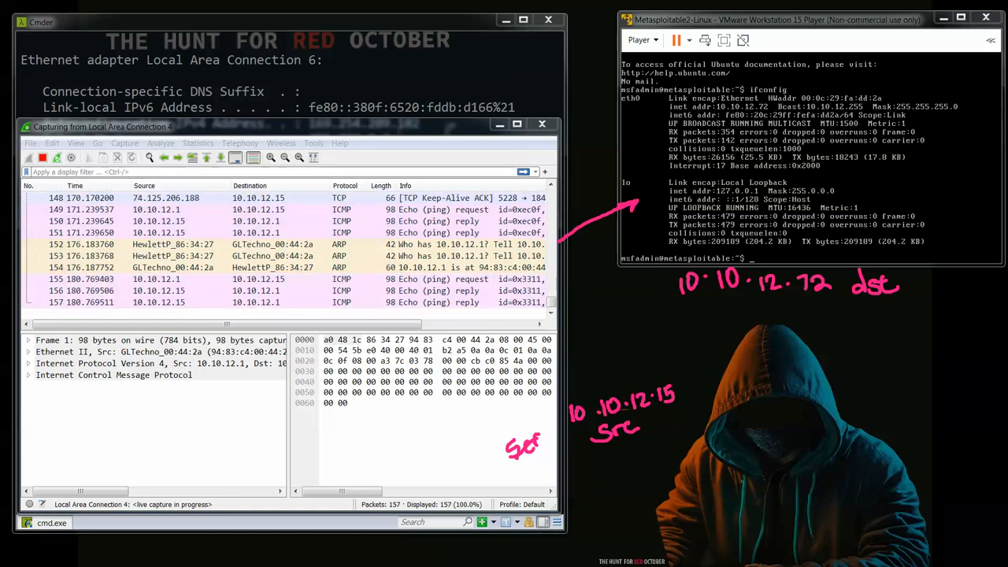
Step: Switch to Cmder, clear the console and enter the command ping -n 1 10.10.12.72 without running it
left_click(405, 82)
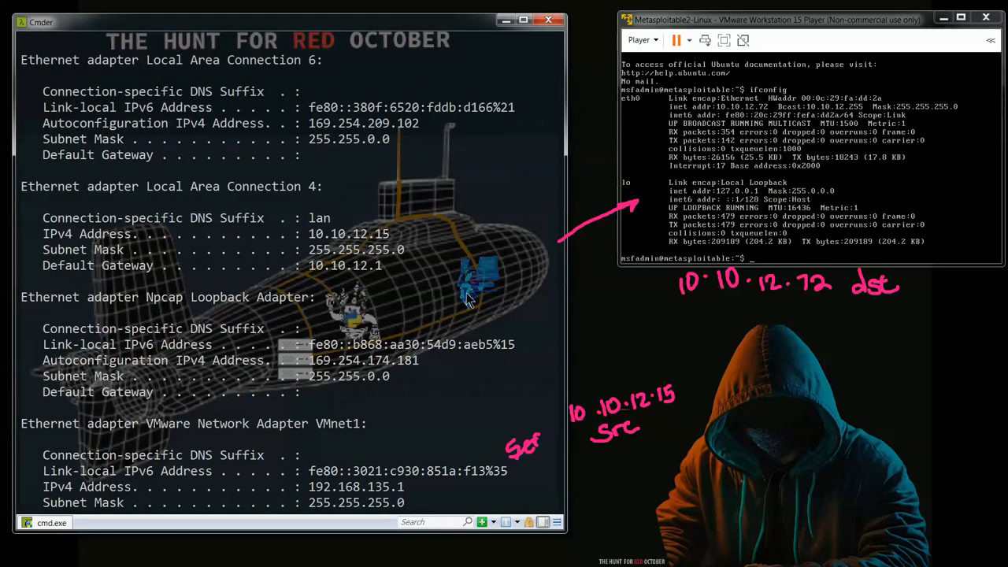
scroll(548, 306, "down", 3)
left_click_drag(558, 281, 555, 498)
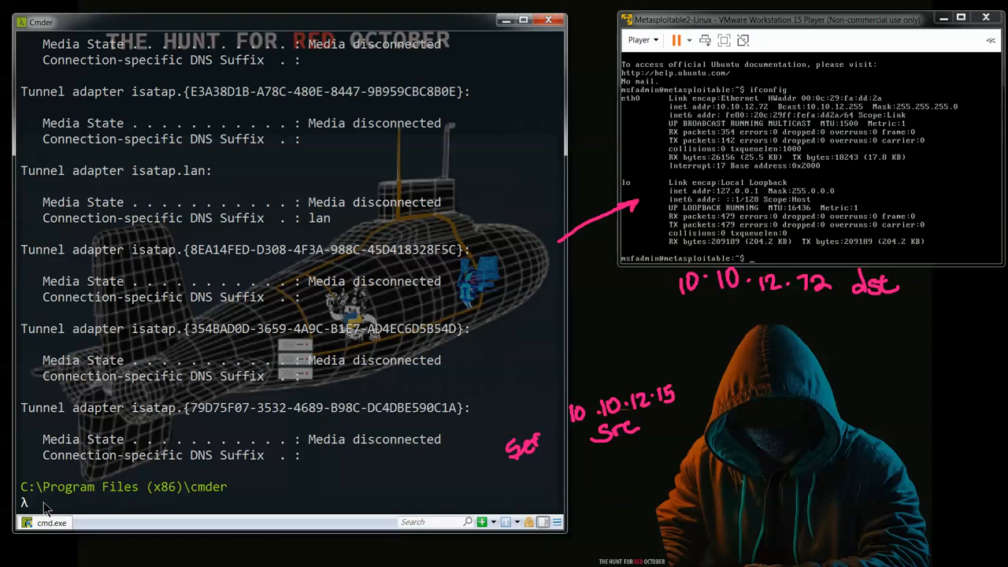
type("lear")
key("Return")
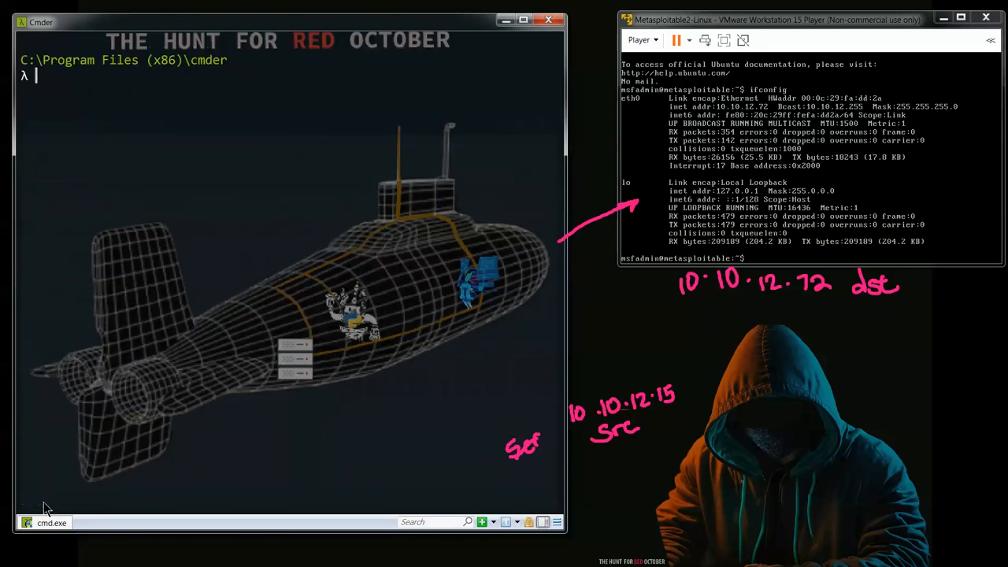
type("ping -n 1 10.10.12.7")
type("2.72")
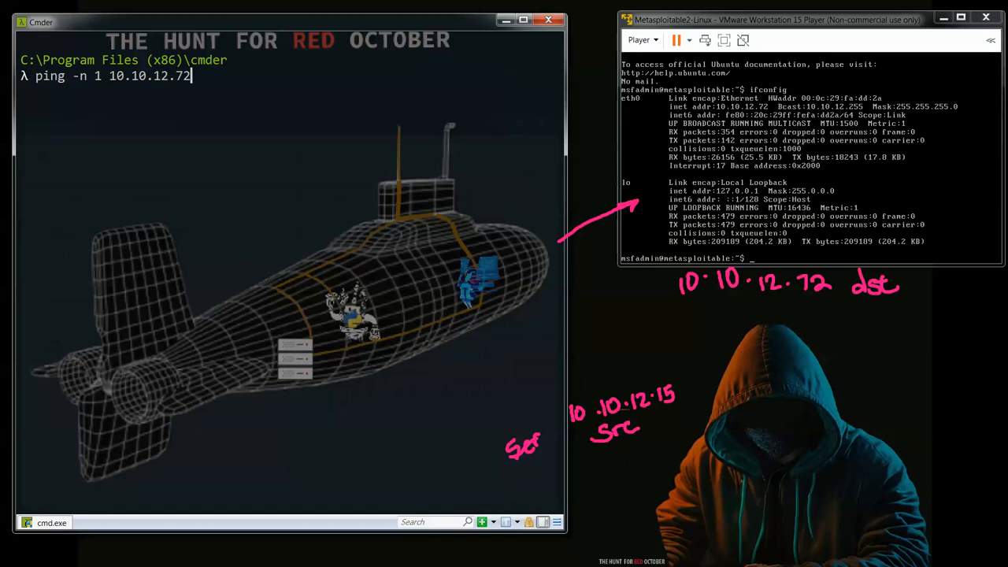
Step: Switch back to Wireshark, move its window slightly down below the ping command and activate the display filter for editing
key("alt+Tab")
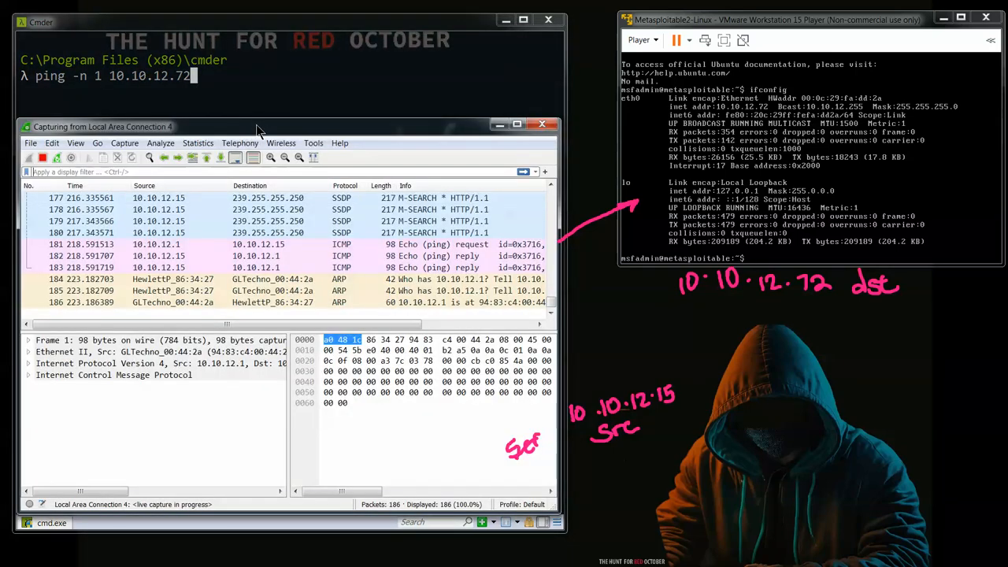
mouse_move(259, 124)
left_mouse_down()
mouse_move(481, 276)
mouse_move(706, 470)
mouse_move(669, 301)
mouse_move(473, 233)
mouse_move(296, 189)
mouse_move(245, 166)
mouse_move(256, 147)
left_mouse_up()
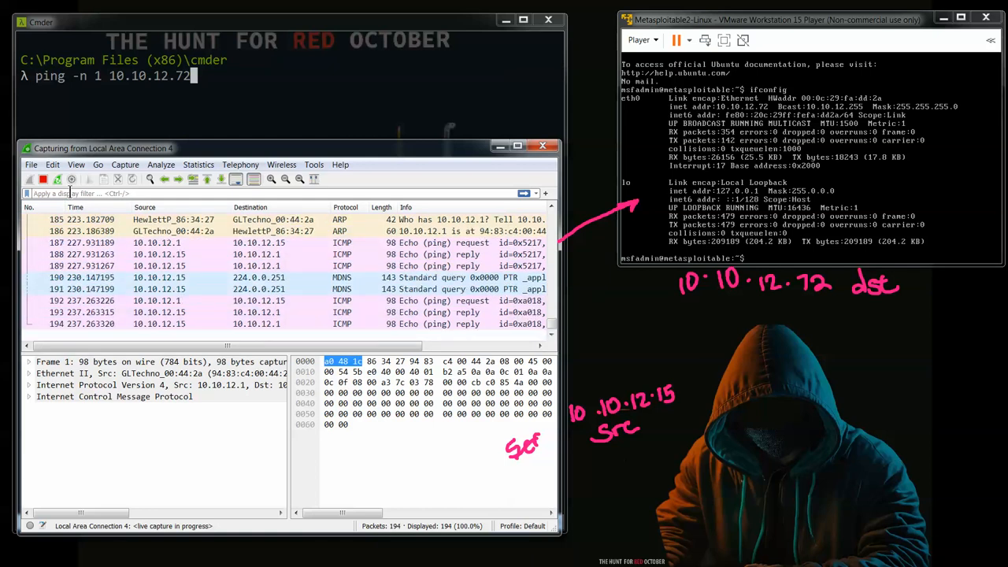
left_click(70, 193)
type("s")
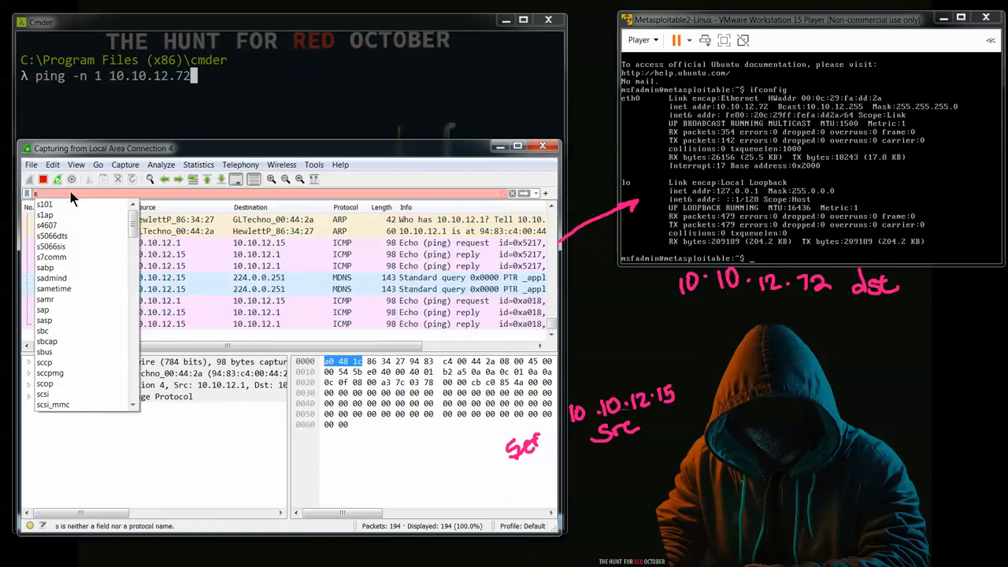
type("cr")
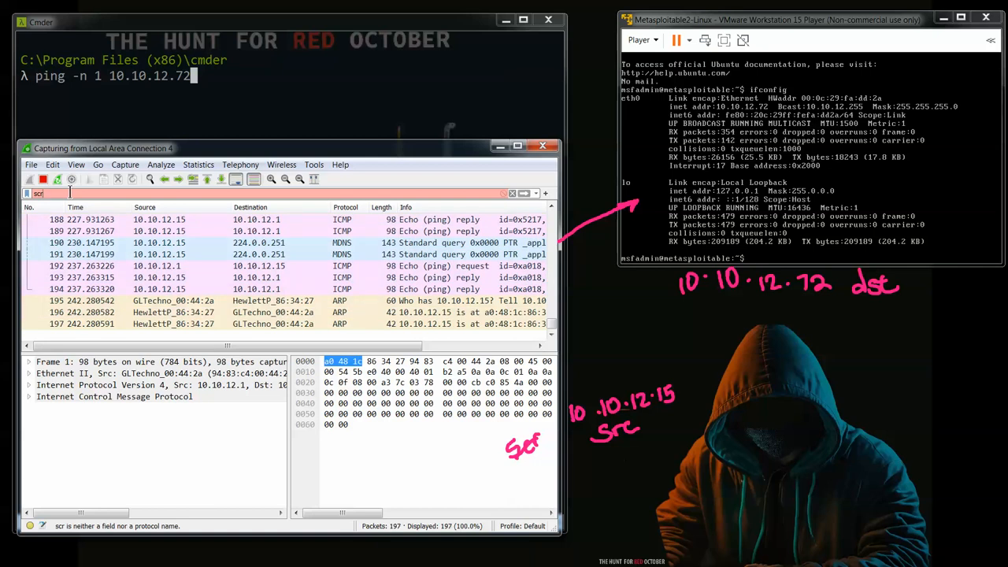
key("BackSpace")
key("BackSpace")
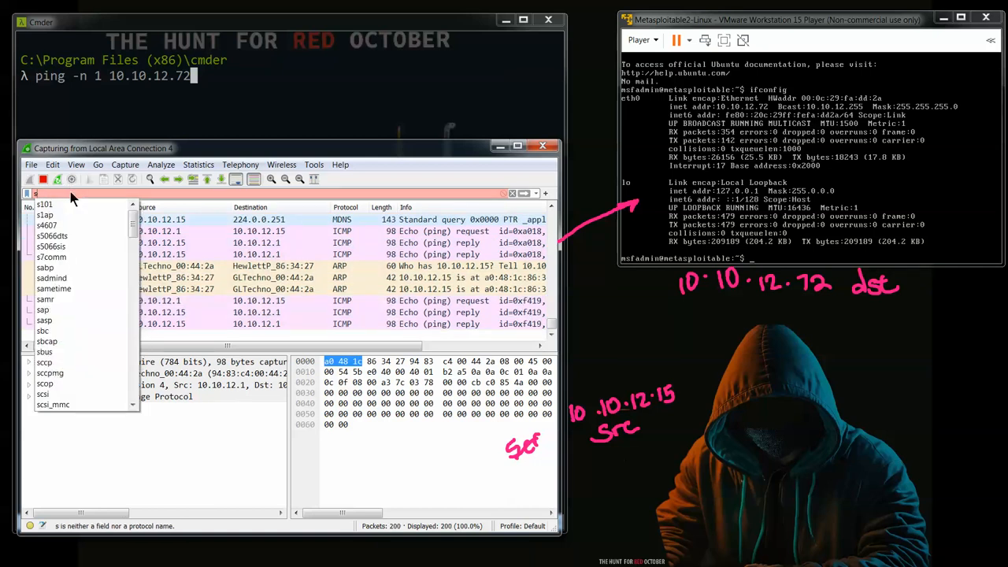
type("r")
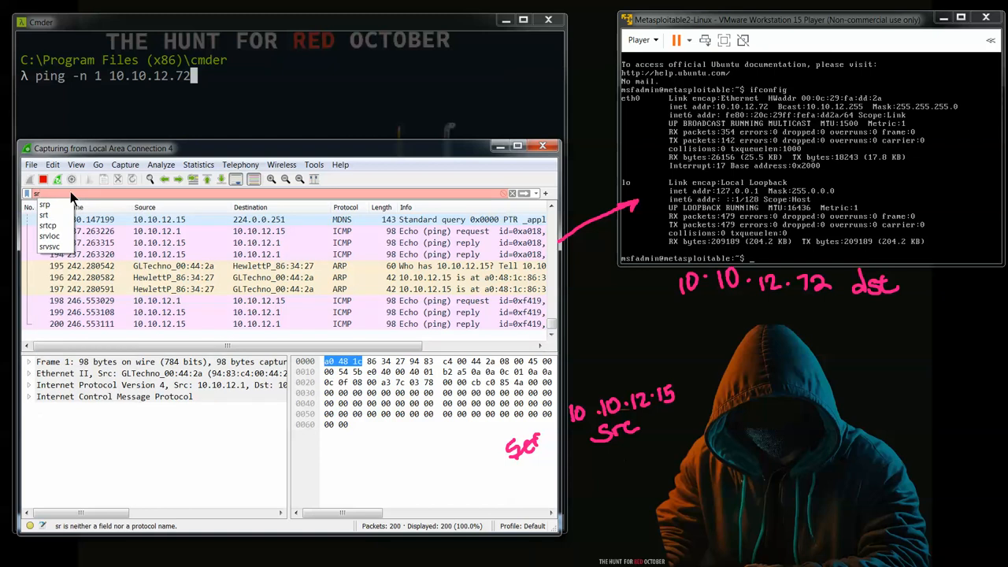
type("c")
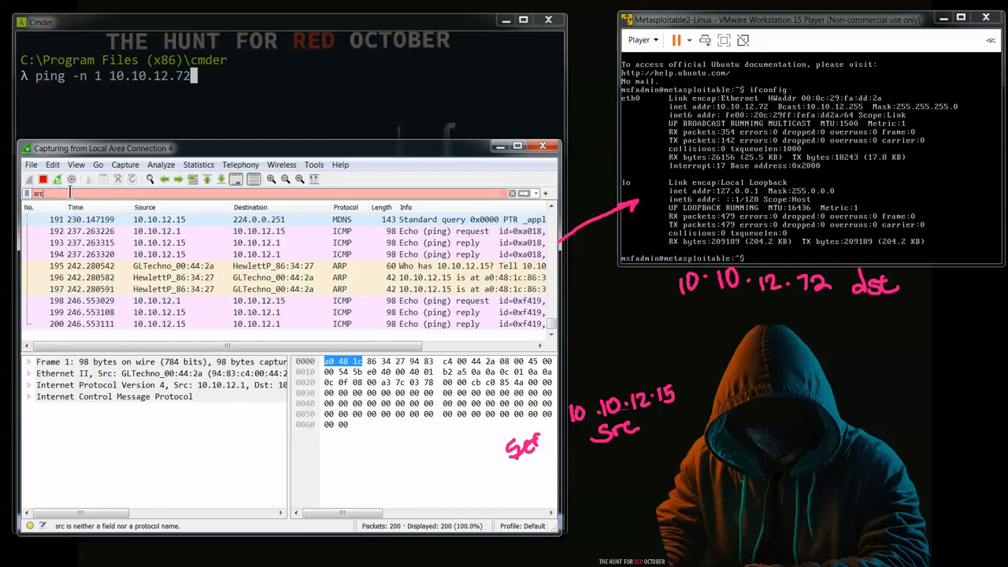
key("BackSpace")
key("BackSpace")
key("BackSpace")
Step: Enter the Wireshark display filter ip.addr == 10.10.12.15, starting from the suggested ip.addr expression
type("ip")
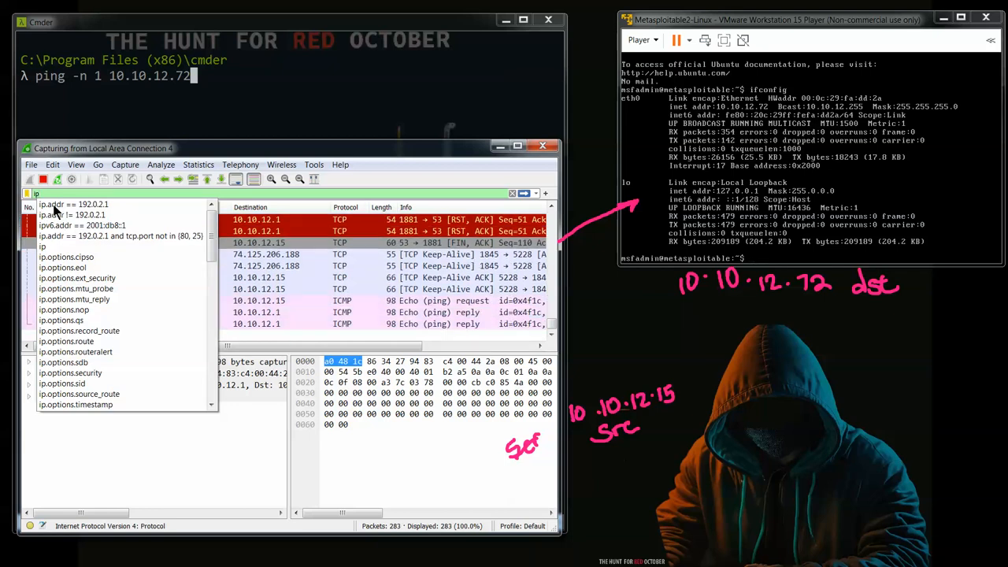
left_click(56, 205)
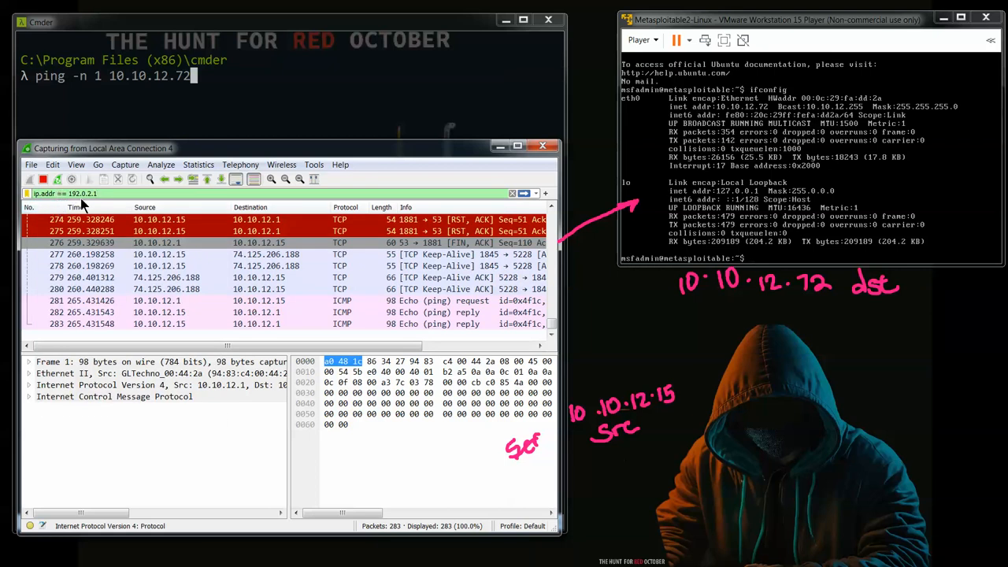
key("BackSpace")
key("BackSpace")
key("BackSpace")
key("BackSpace")
key("BackSpace")
key("BackSpace")
key("BackSpace")
key("BackSpace")
key("BackSpace")
type("10.10.12.")
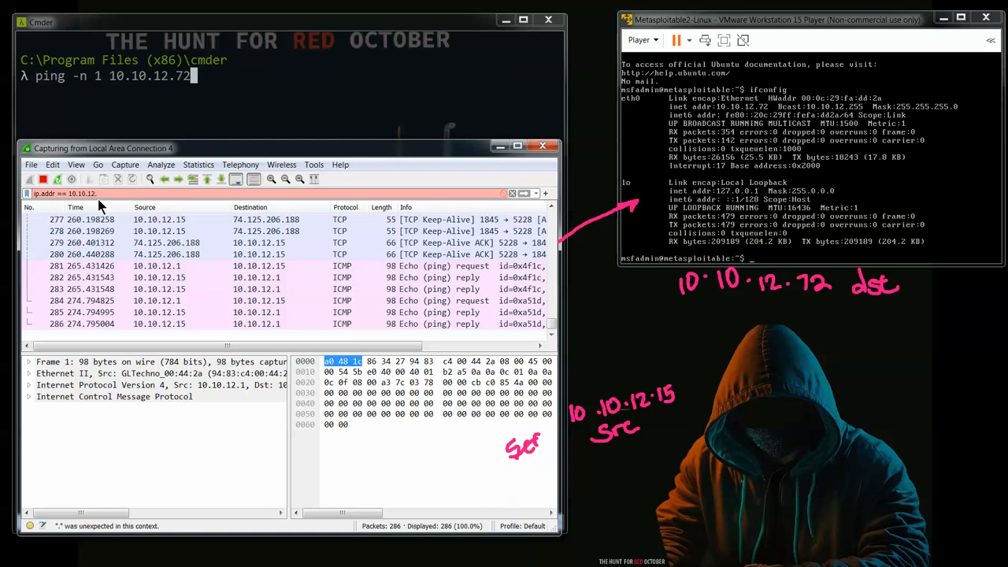
type("15")
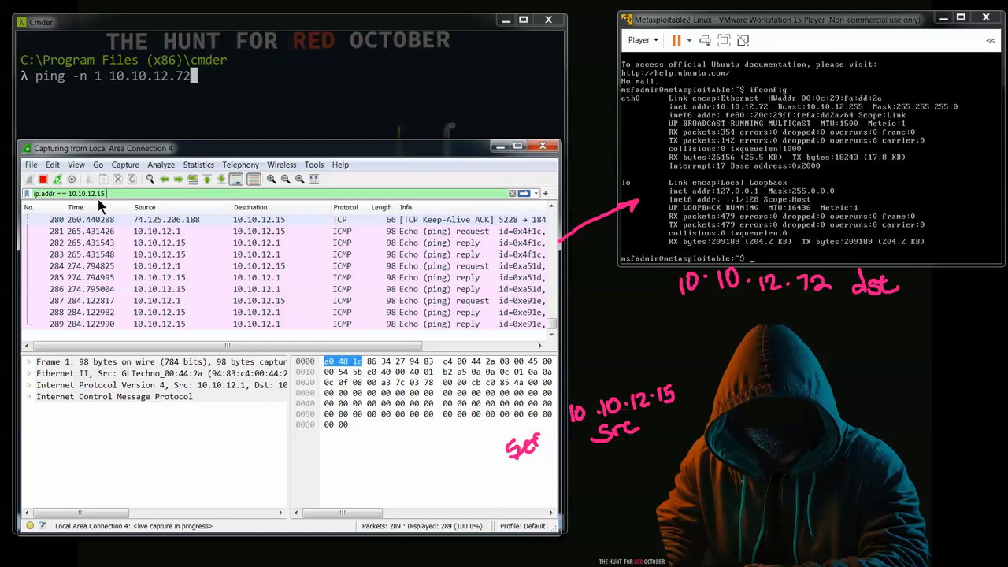
Step: Extend the display filter with && ip.addr == 10.10.12.72 and apply it to the live capture
type("&")
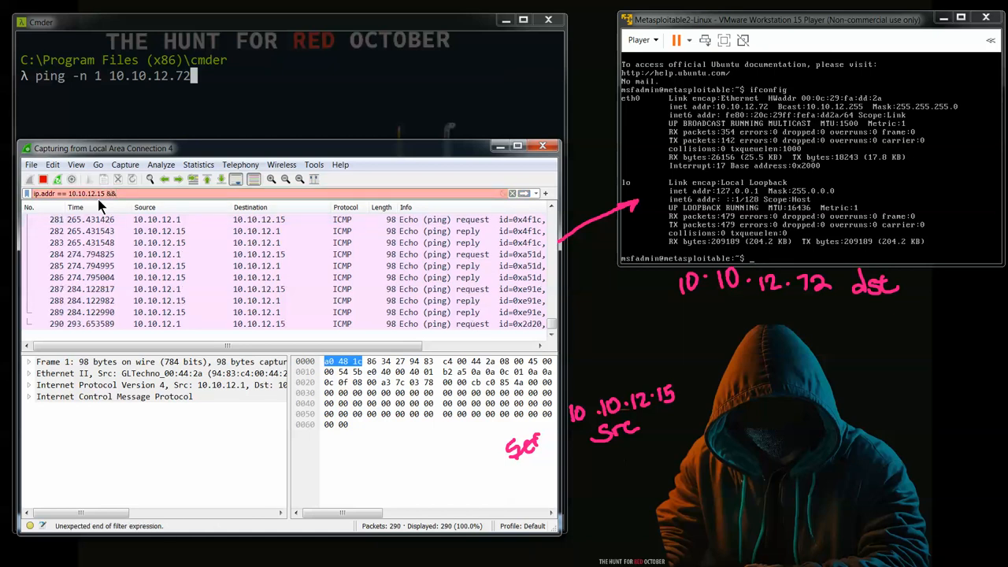
type("&")
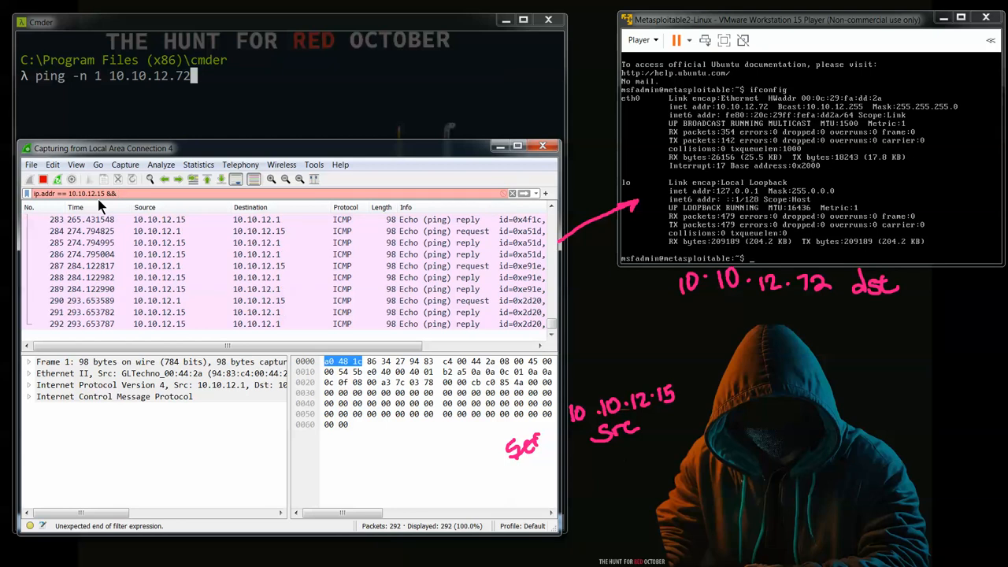
type(" dst")
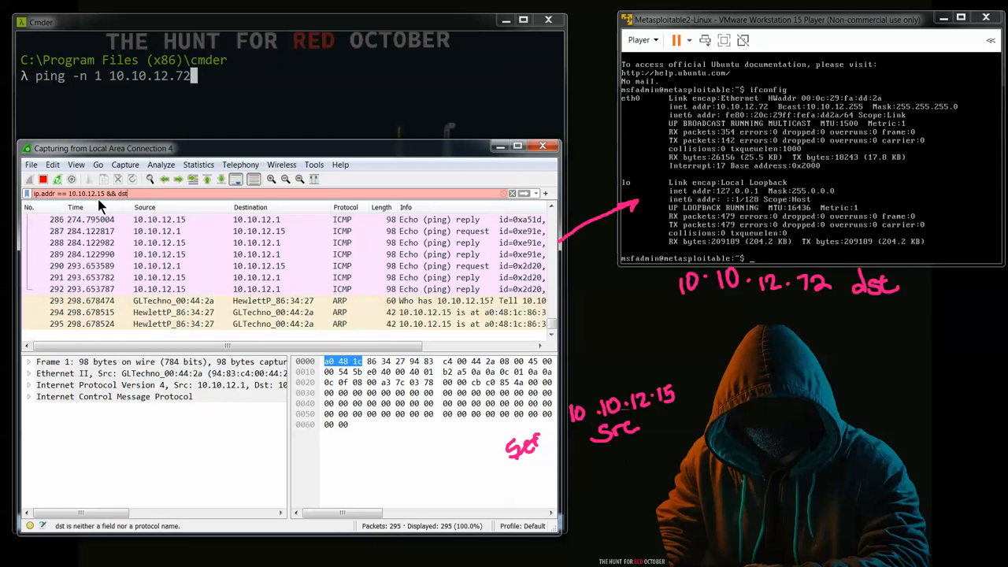
key("BackSpace")
key("BackSpace")
key("BackSpace")
type("ip")
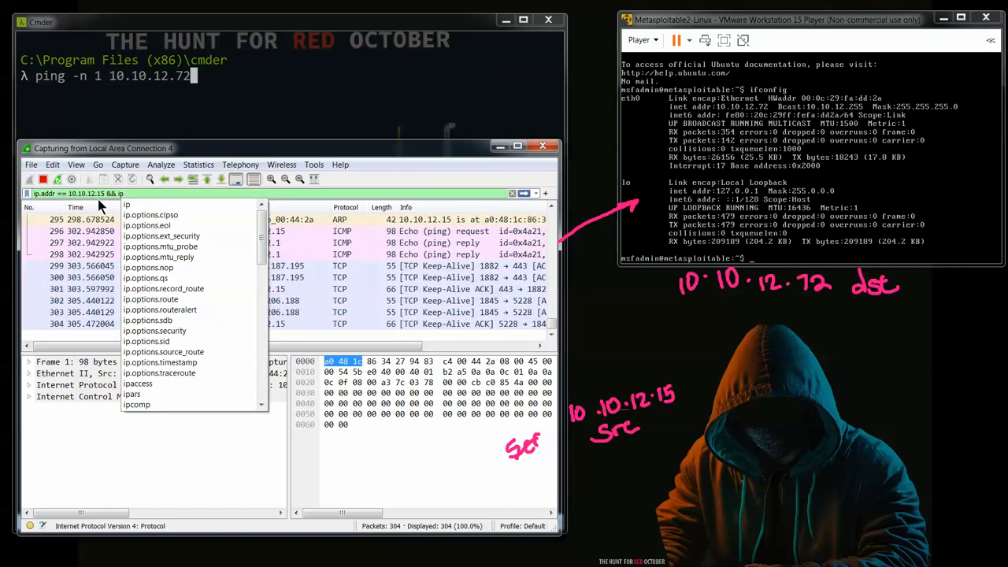
type(".addr")
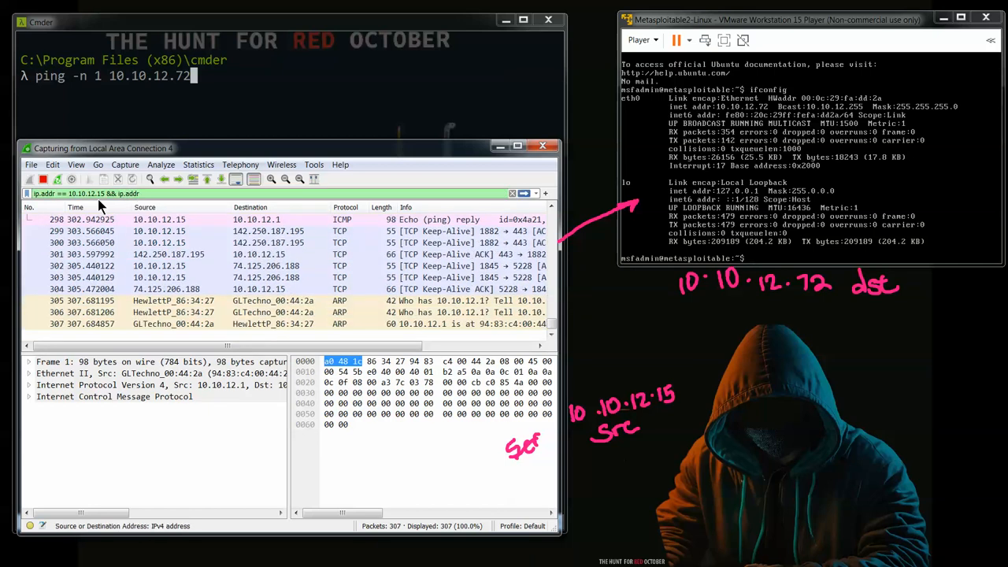
type(" ==")
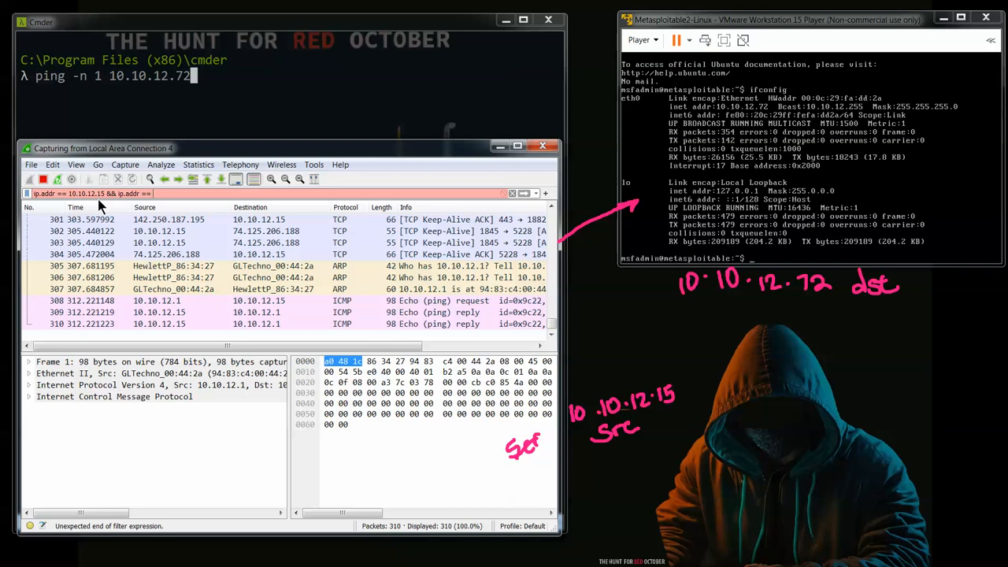
type(" 10.10")
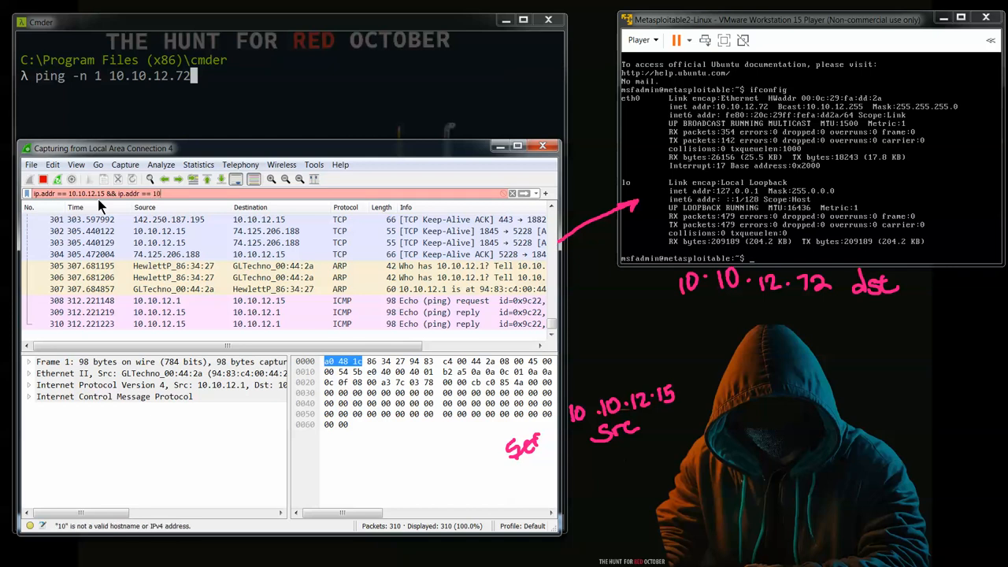
type(".12.")
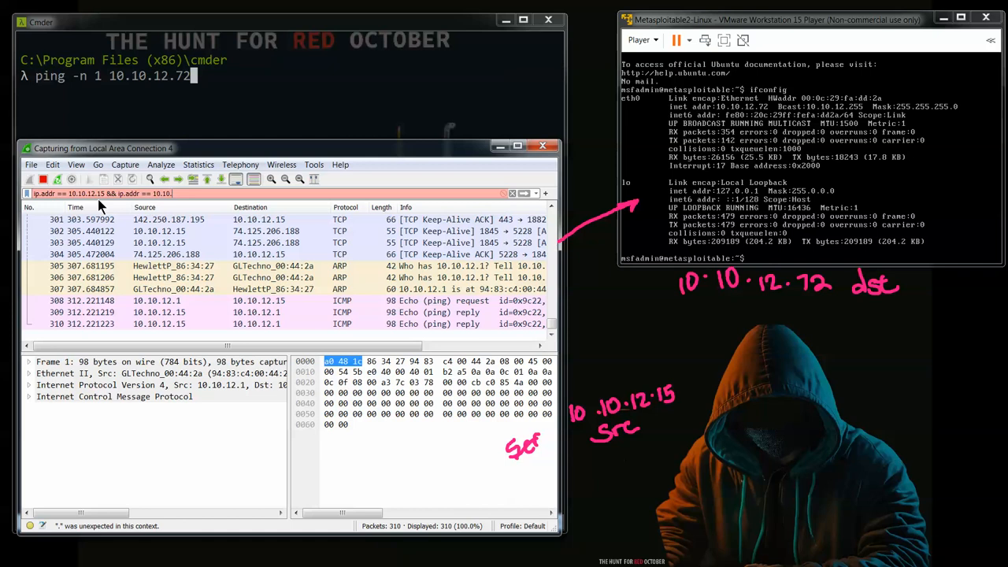
type("72")
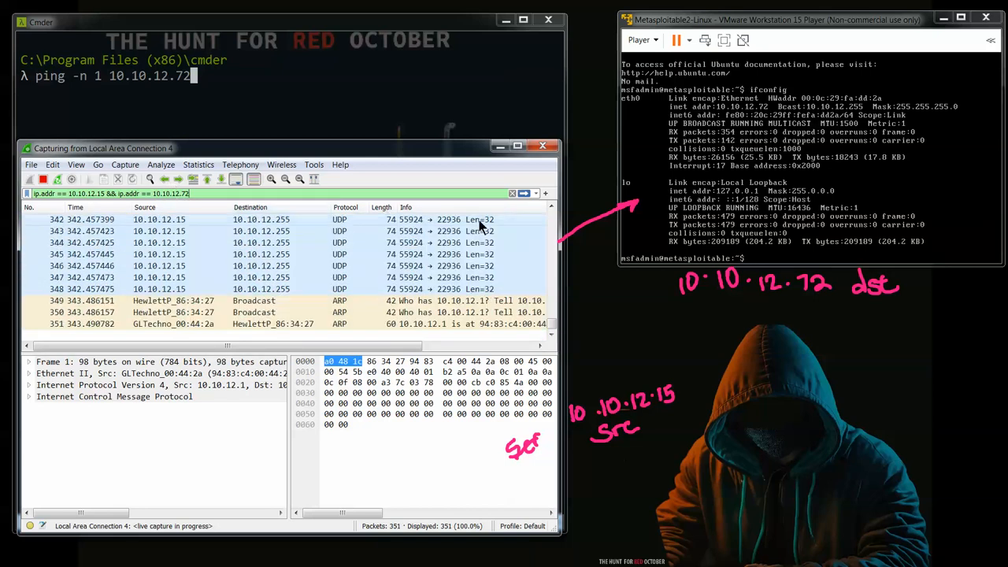
left_click(523, 194)
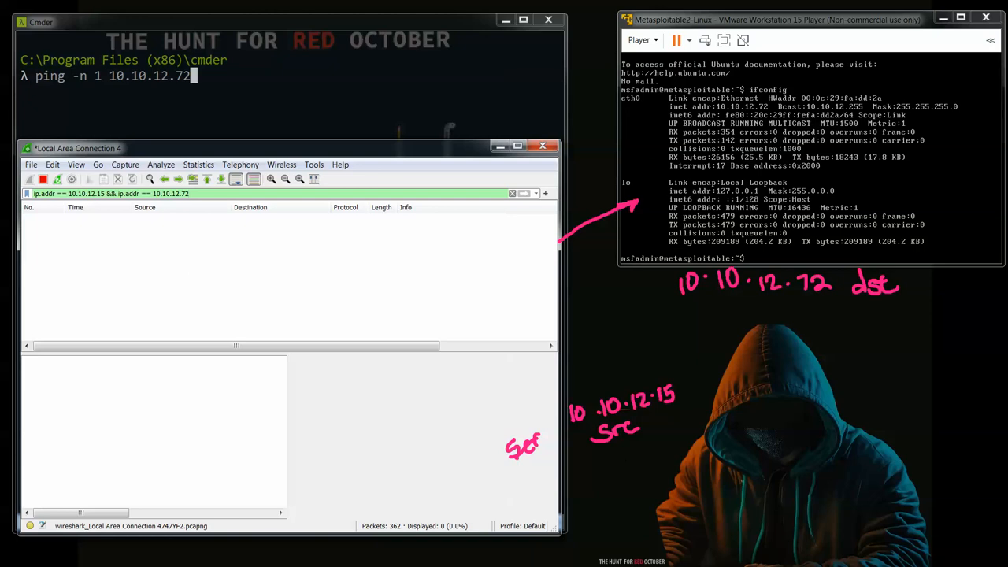
Step: Arrange the Wireshark window beside a narrower Cmder window and run the prepared command ping -n 1 10.10.12.72 in Cmder
key("Escape")
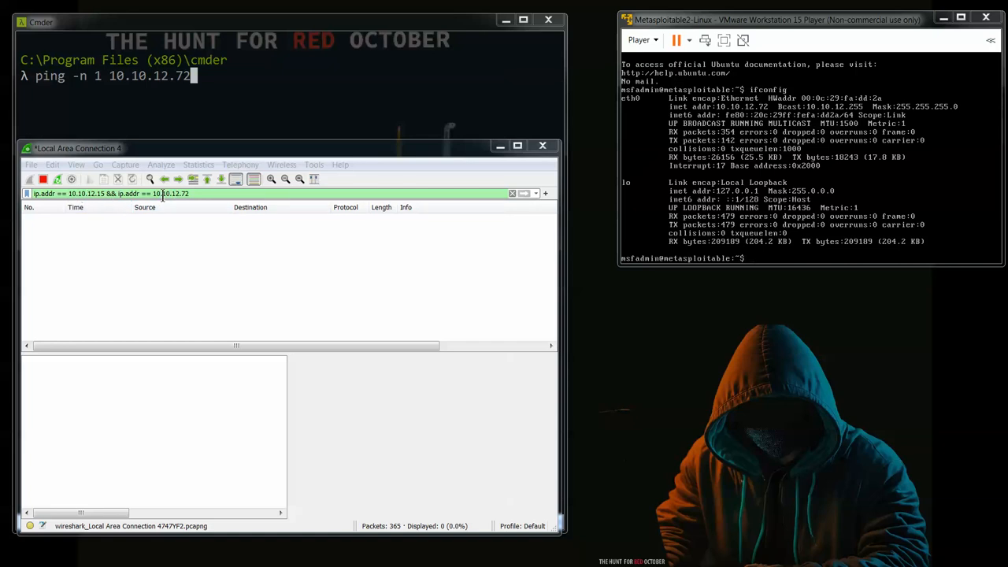
left_click_drag(183, 152, 626, 280)
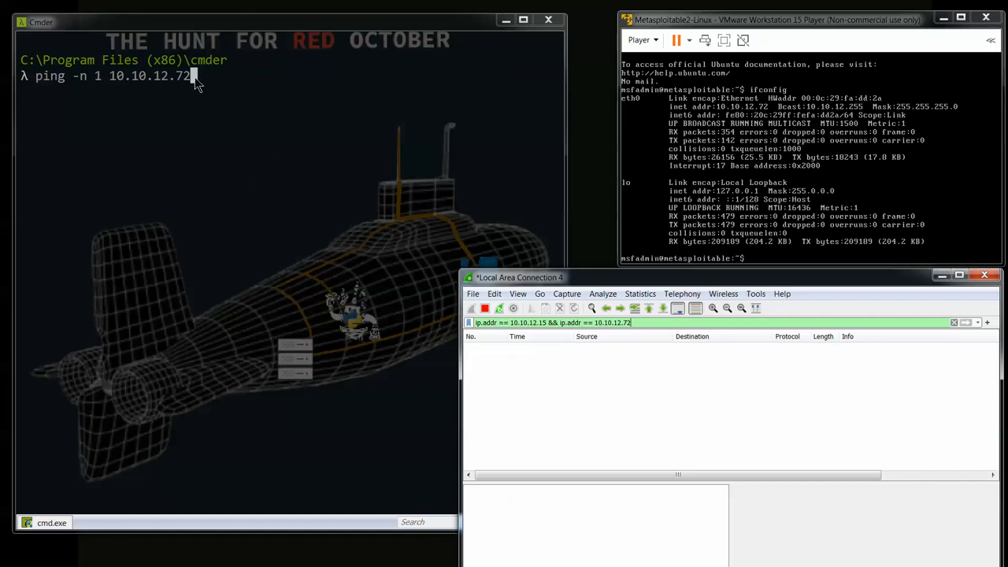
left_click_drag(461, 421, 571, 416)
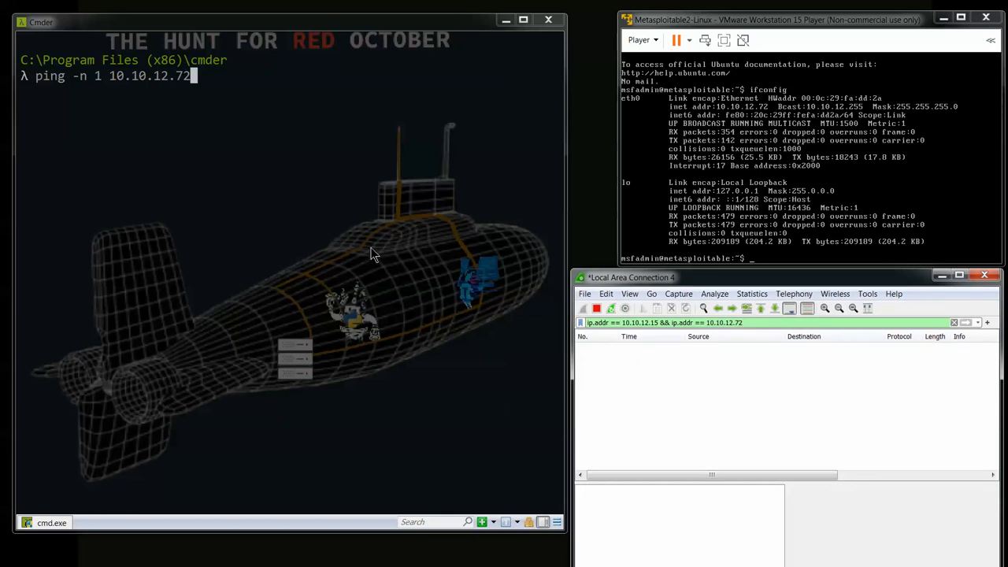
left_click_drag(566, 229, 486, 234)
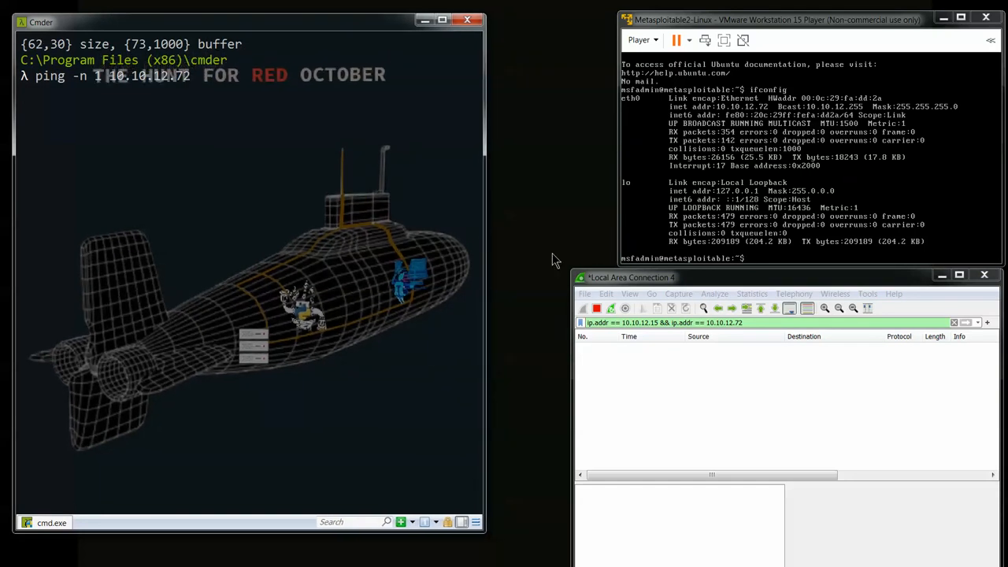
left_click_drag(572, 363, 496, 359)
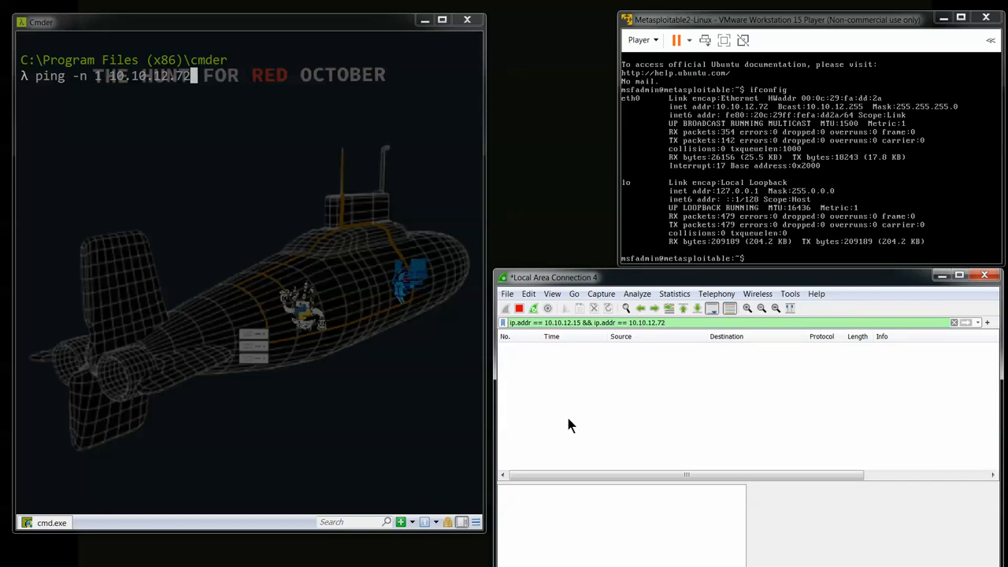
left_click(194, 76)
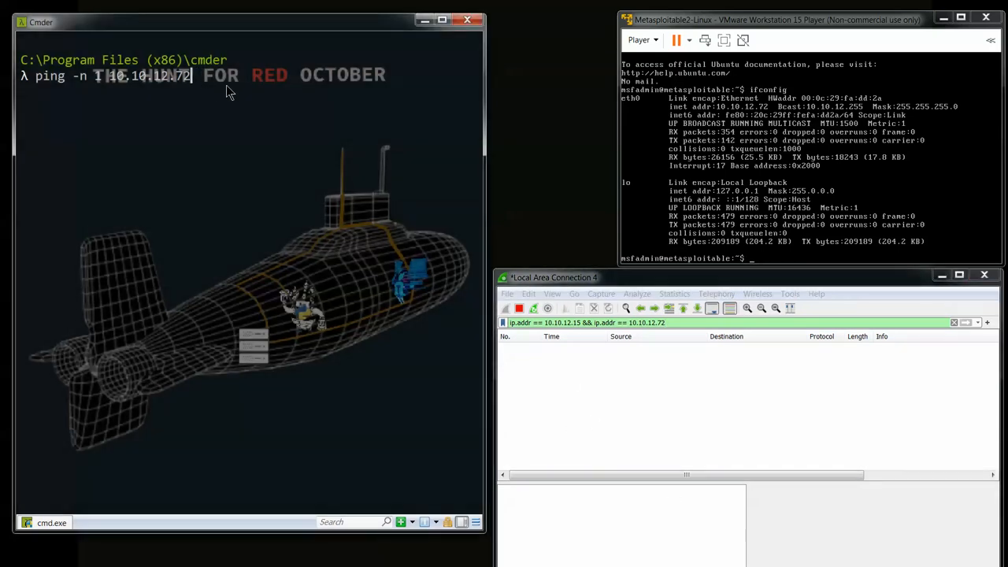
key("Return")
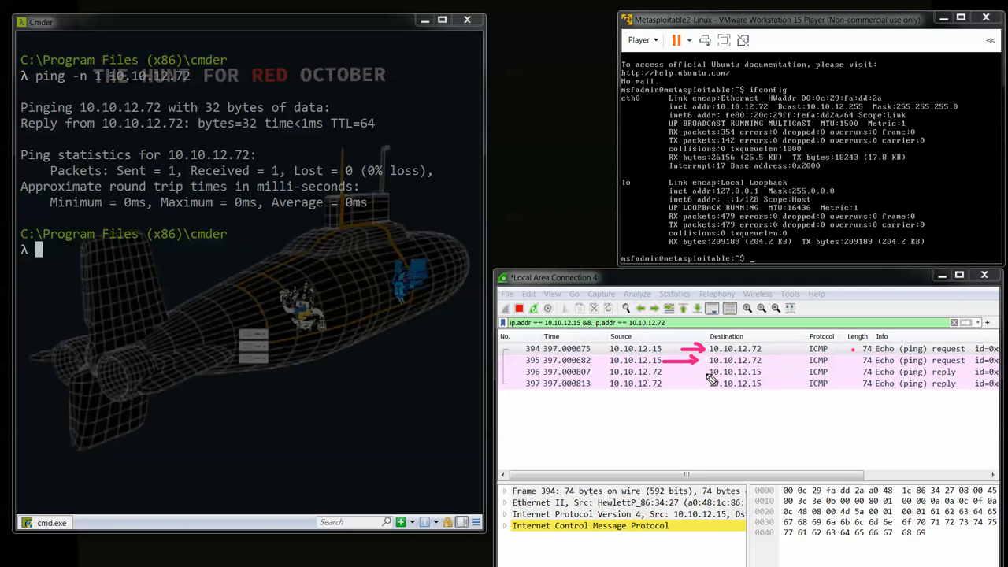
mouse_move(707, 375)
left_mouse_down()
mouse_move(680, 373)
mouse_move(698, 384)
mouse_move(675, 383)
mouse_move(688, 389)
left_mouse_up()
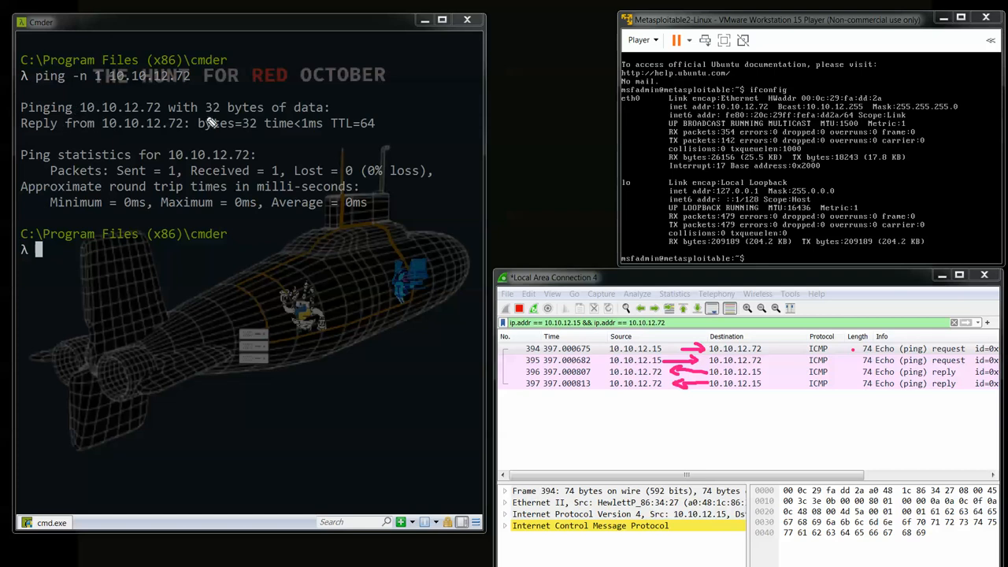
left_click_drag(209, 116, 264, 117)
left_click_drag(323, 136, 375, 137)
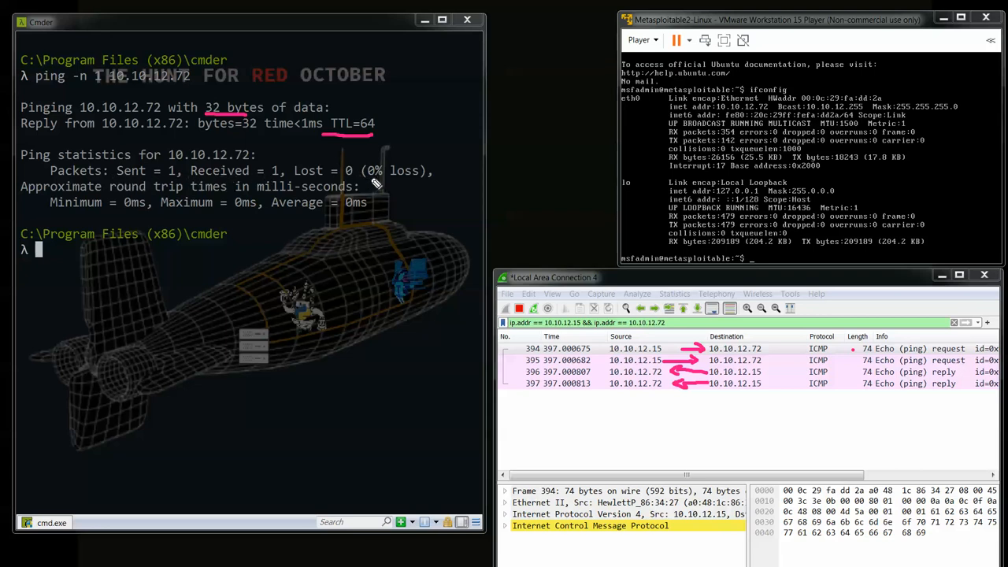
left_click_drag(369, 180, 411, 176)
key("Escape")
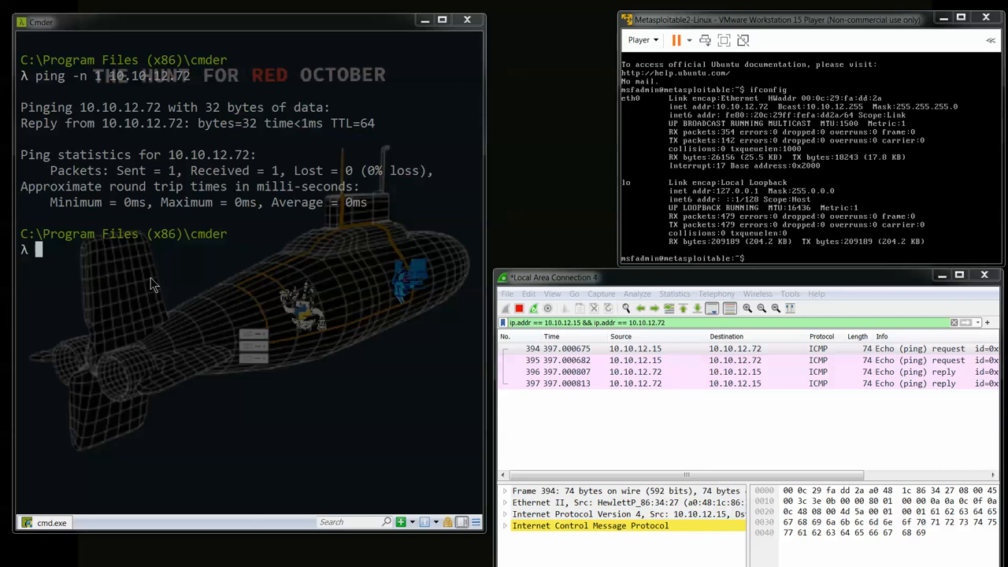
Step: Move the Wireshark window over Cmder and widen it until the full Info column of the ICMP packets fits
left_click_drag(560, 276, 120, 82)
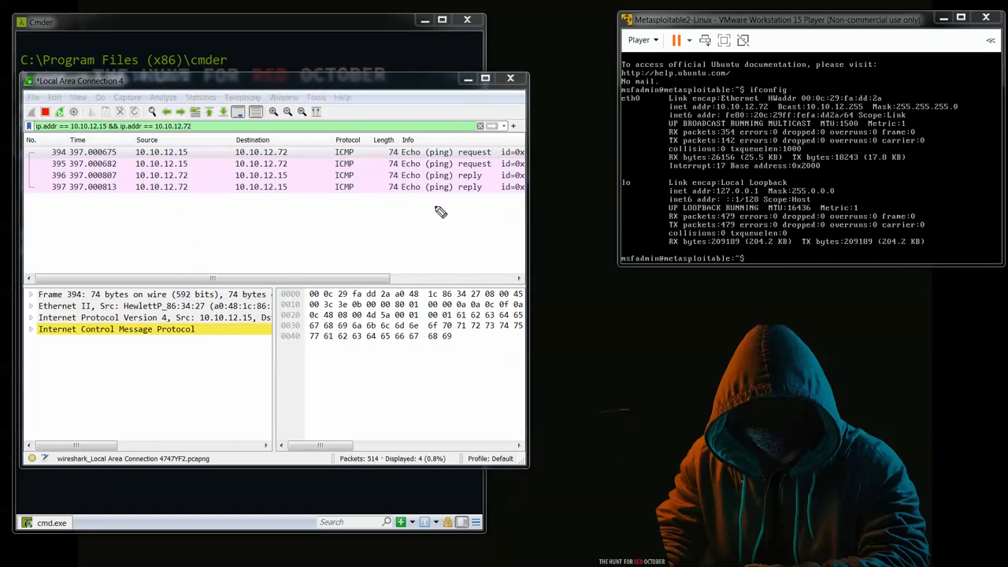
mouse_move(28, 137)
left_mouse_down()
mouse_move(22, 190)
mouse_move(39, 203)
mouse_move(287, 211)
mouse_move(433, 197)
mouse_move(533, 206)
mouse_move(536, 142)
mouse_move(117, 134)
left_mouse_up()
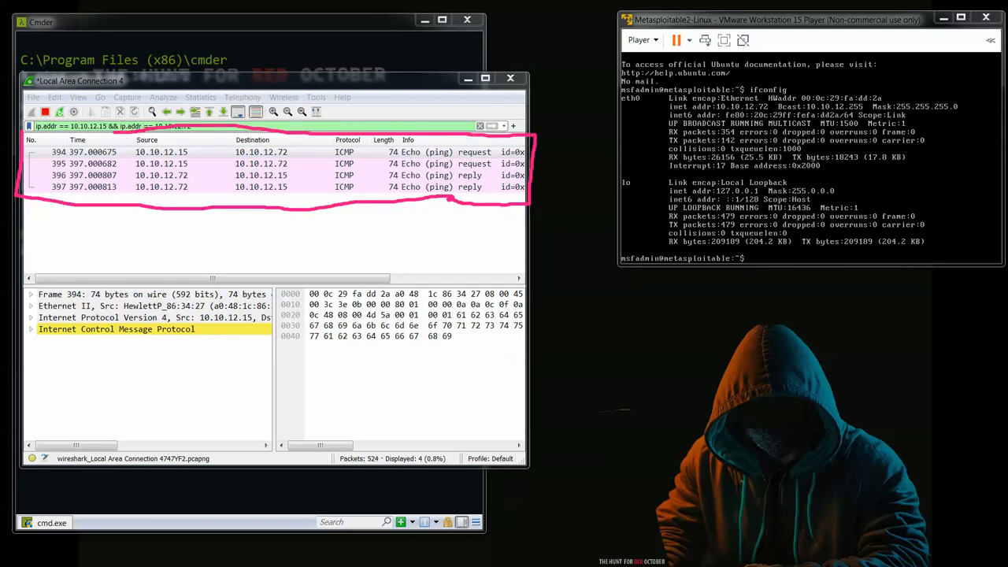
key("ctrl+z")
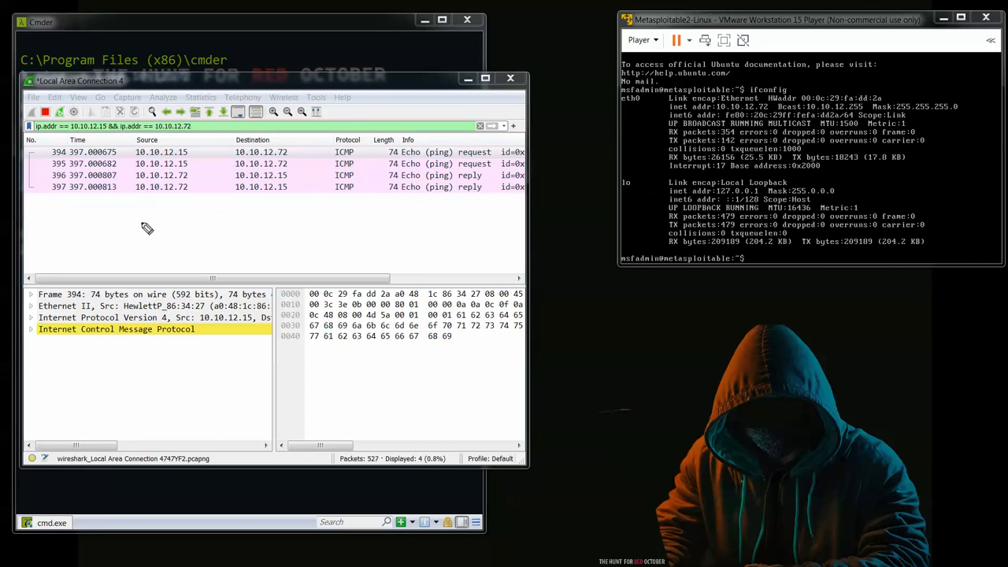
left_click_drag(143, 220, 131, 202)
mouse_move(30, 140)
left_mouse_down()
mouse_move(30, 192)
mouse_move(41, 197)
mouse_move(515, 204)
left_mouse_up()
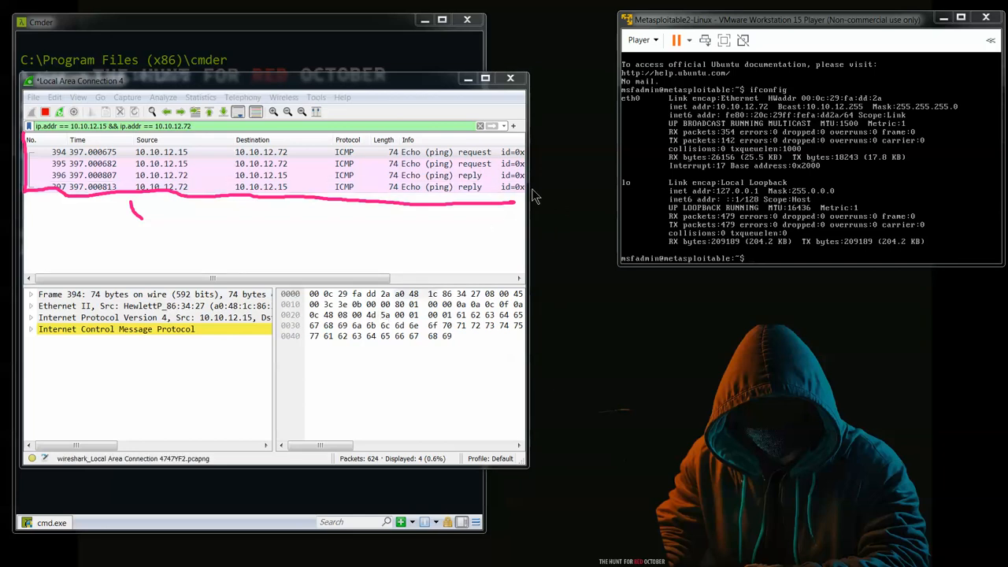
left_click_drag(531, 196, 616, 200)
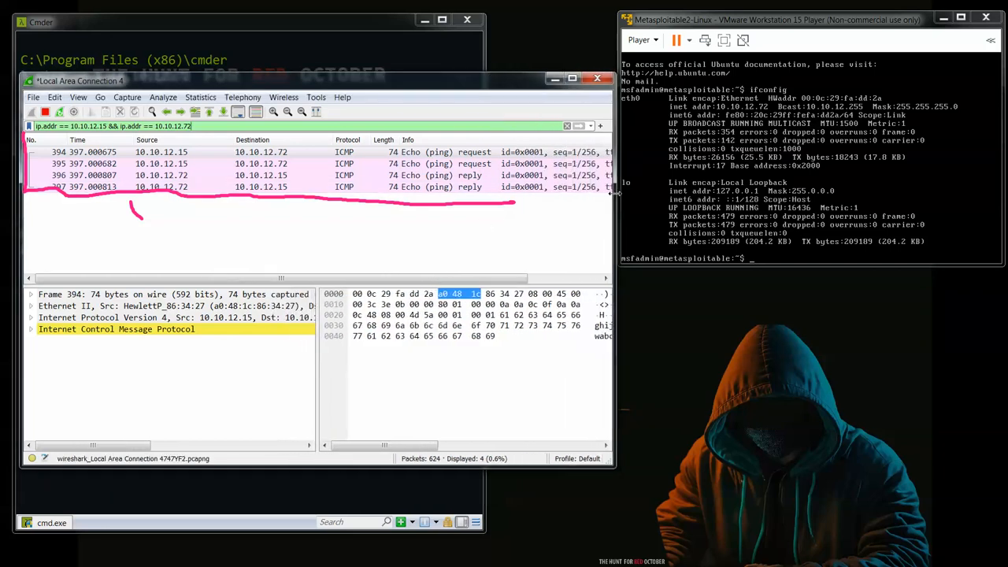
left_click_drag(616, 207, 758, 197)
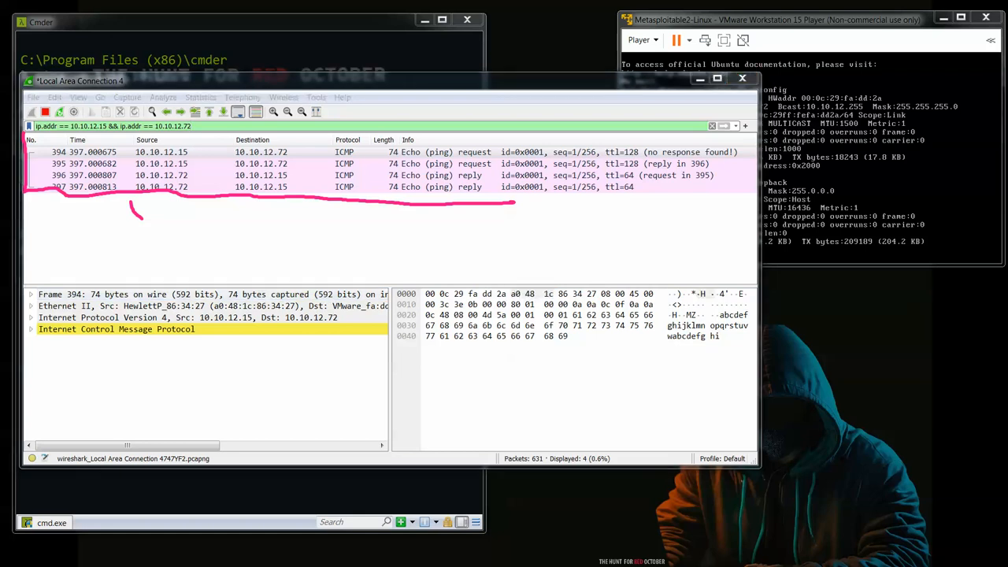
key("Escape")
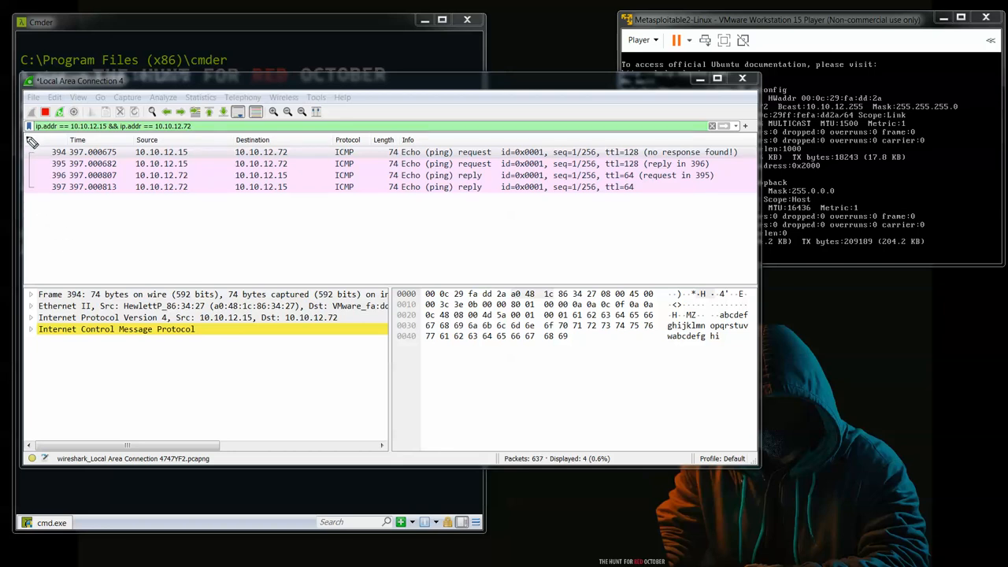
mouse_move(29, 136)
left_mouse_down()
mouse_move(30, 193)
mouse_move(39, 192)
left_mouse_up()
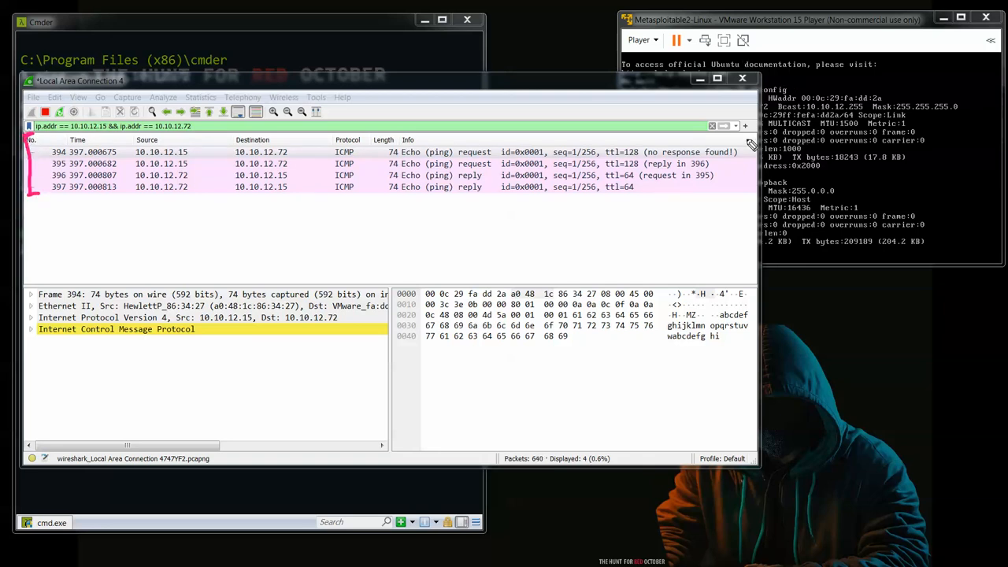
mouse_move(749, 143)
left_mouse_down()
mouse_move(754, 193)
mouse_move(727, 211)
left_mouse_up()
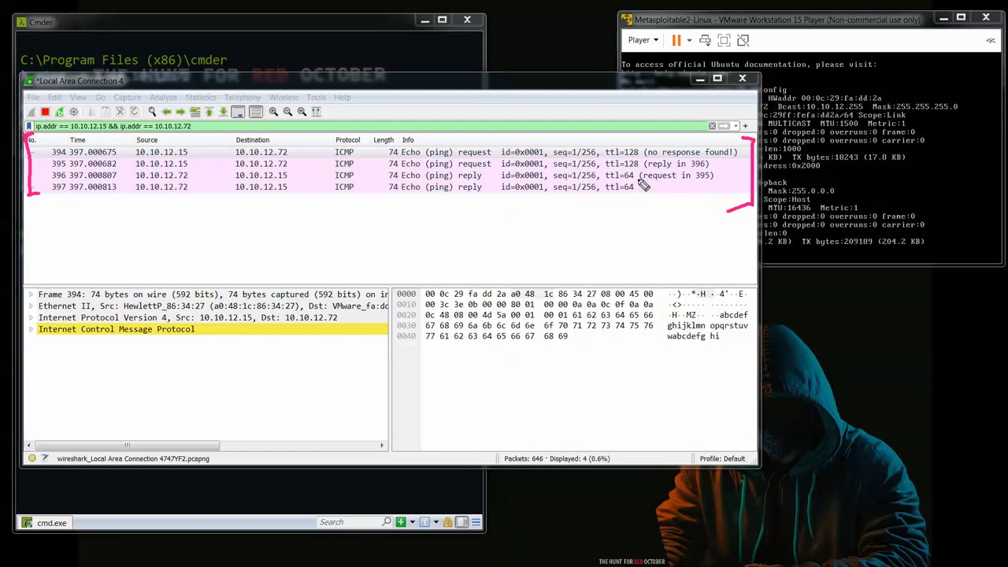
mouse_move(644, 181)
left_mouse_down()
mouse_move(636, 198)
mouse_move(655, 228)
mouse_move(655, 219)
mouse_move(673, 225)
mouse_move(671, 238)
mouse_move(613, 232)
mouse_move(616, 241)
left_mouse_up()
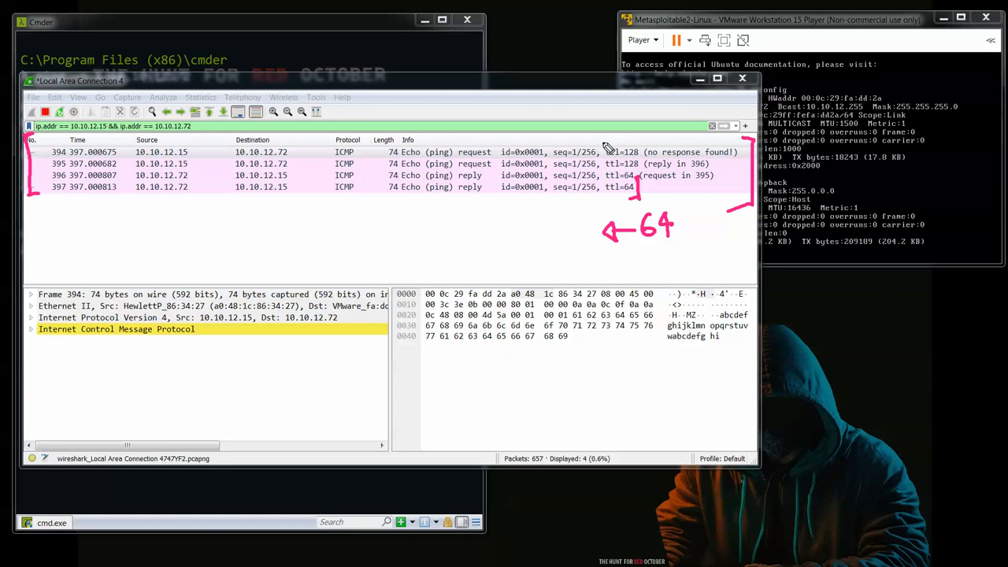
mouse_move(612, 145)
left_mouse_down()
mouse_move(660, 146)
mouse_move(670, 136)
left_mouse_up()
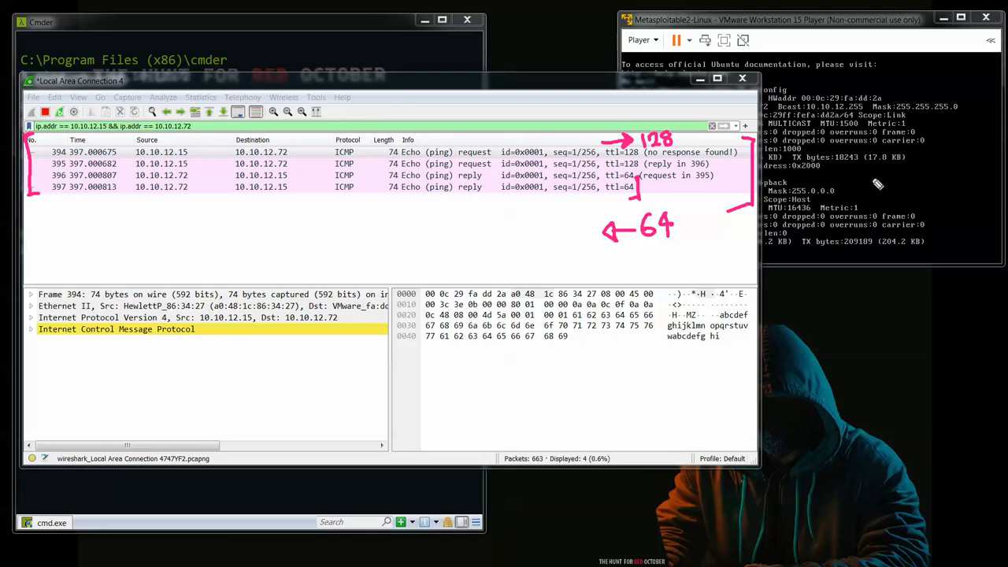
Step: Annotate the screen with the notes "128 windows" and "64 Linux" for the two TTL values
mouse_move(876, 178)
left_mouse_down()
mouse_move(877, 197)
mouse_move(895, 196)
mouse_move(904, 180)
mouse_move(908, 187)
mouse_move(903, 175)
left_mouse_up()
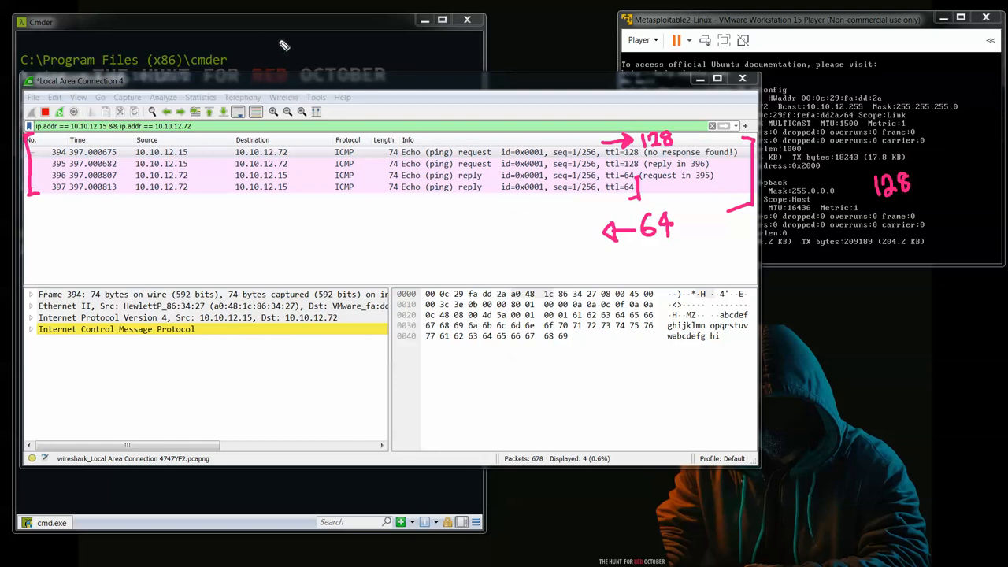
mouse_move(289, 37)
left_mouse_down()
mouse_move(282, 52)
mouse_move(305, 56)
left_mouse_up()
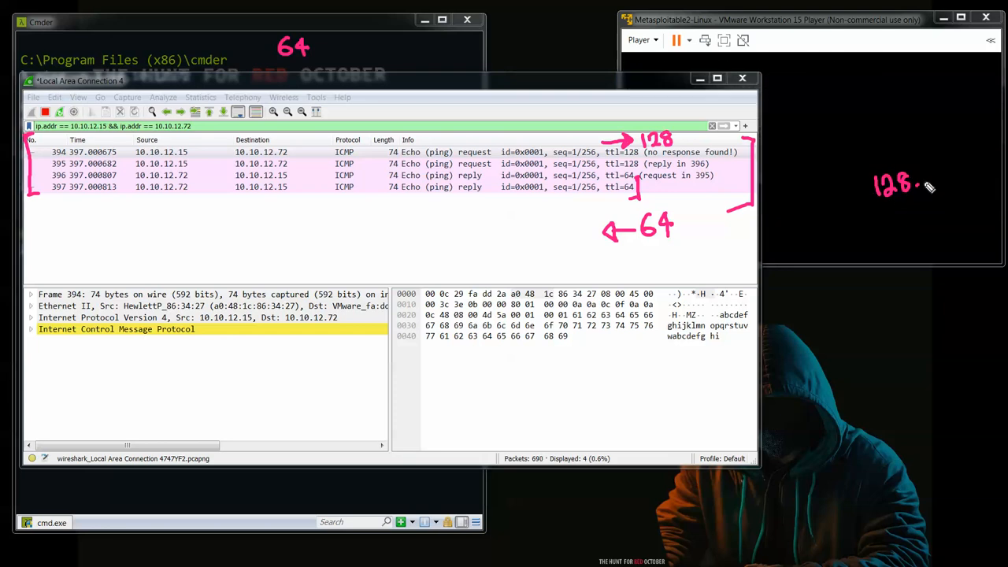
mouse_move(930, 183)
left_mouse_down()
mouse_move(995, 177)
mouse_move(985, 182)
left_mouse_up()
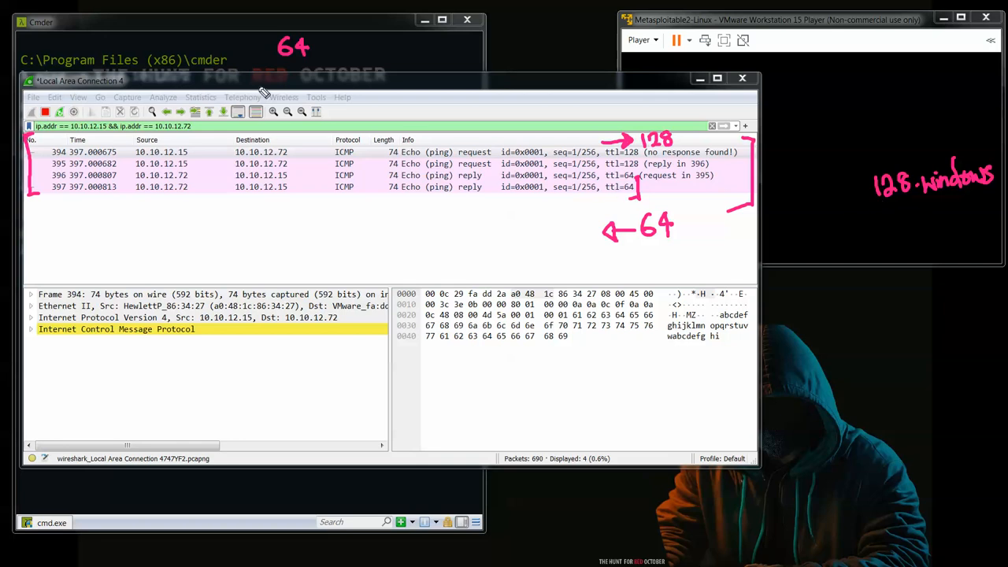
mouse_move(325, 38)
left_mouse_down()
mouse_move(337, 53)
mouse_move(376, 60)
mouse_move(387, 49)
mouse_move(383, 60)
left_mouse_up()
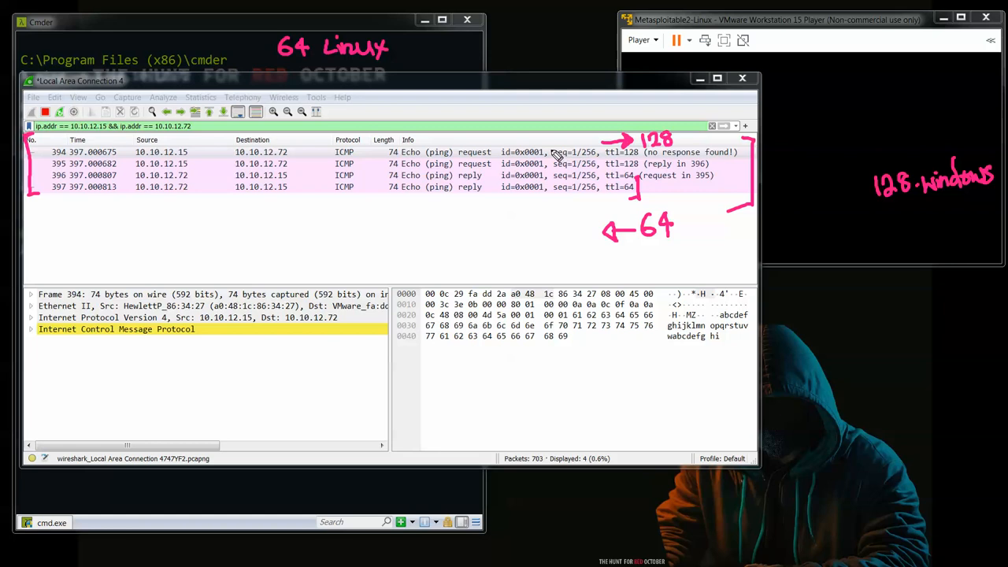
Step: Bracket the seq=1/256 entries and sketch a circle with two opposite arrows, marked 1 and a circled 2, beside the packet list
mouse_move(553, 148)
left_mouse_down()
mouse_move(553, 193)
mouse_move(583, 193)
left_mouse_up()
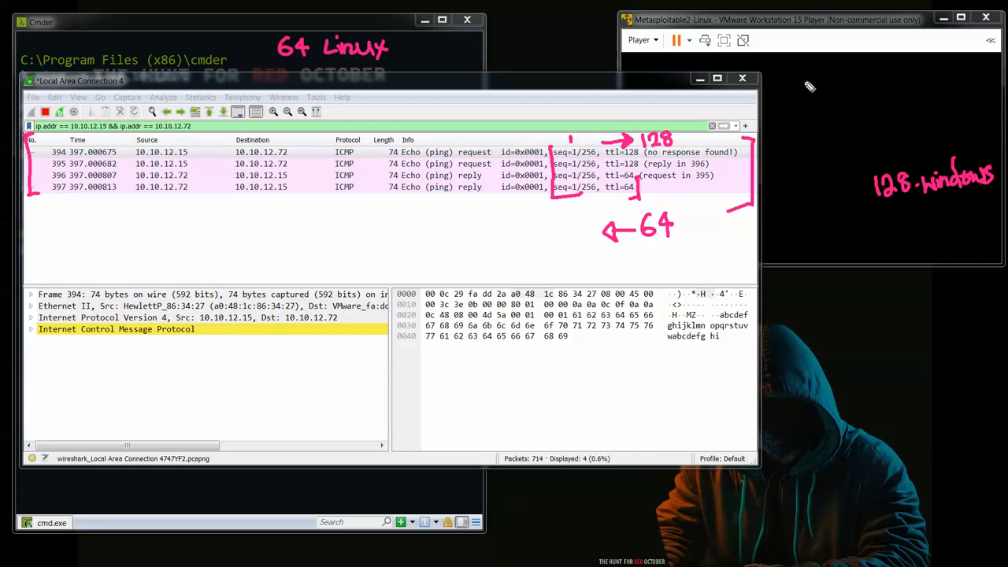
mouse_move(807, 100)
left_mouse_down()
mouse_move(873, 97)
mouse_move(791, 144)
mouse_move(817, 145)
left_mouse_up()
mouse_move(798, 110)
left_mouse_down()
mouse_move(863, 130)
mouse_move(828, 75)
left_mouse_up()
mouse_move(884, 101)
left_mouse_down()
mouse_move(898, 77)
mouse_move(892, 106)
left_mouse_up()
left_click_drag(884, 104, 906, 102)
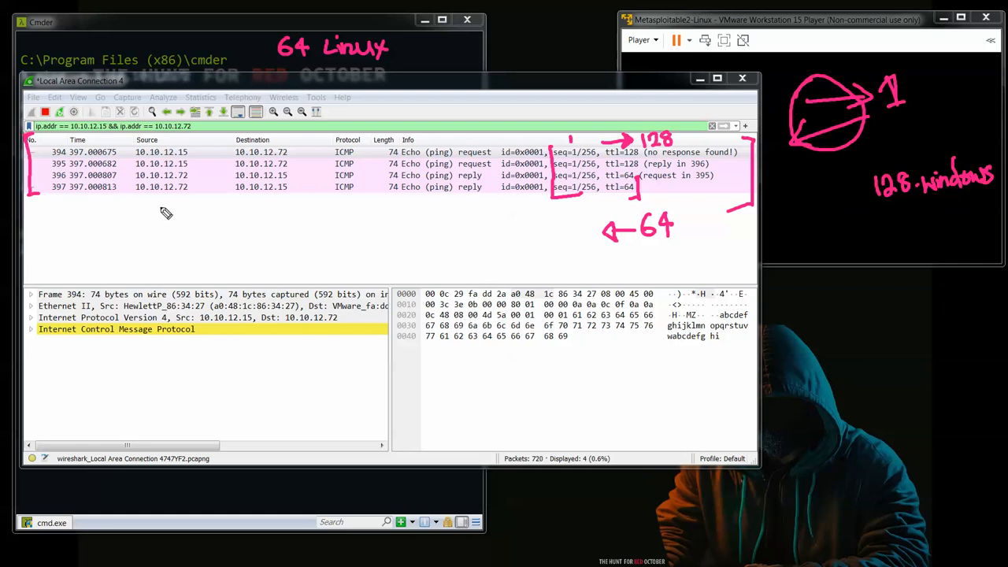
mouse_move(898, 137)
left_mouse_down()
mouse_move(914, 157)
mouse_move(888, 156)
left_mouse_up()
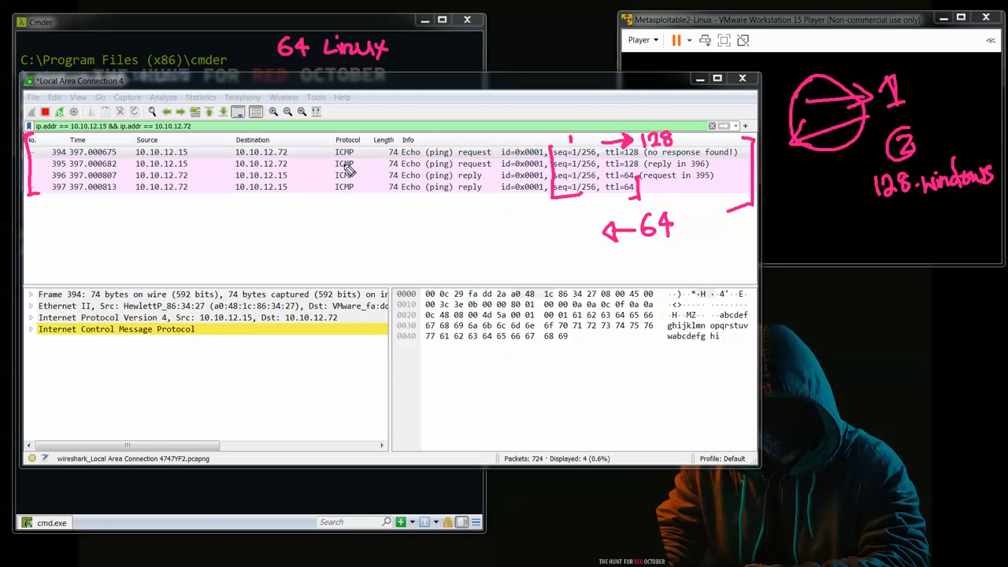
Step: Bracket the ICMP protocol entries, write the note "breaking Transmission" below the packets, and clear all screen annotations
mouse_move(325, 152)
left_mouse_down()
mouse_move(326, 194)
mouse_move(364, 207)
left_mouse_up()
mouse_move(356, 154)
left_mouse_down()
mouse_move(366, 152)
mouse_move(364, 204)
left_mouse_up()
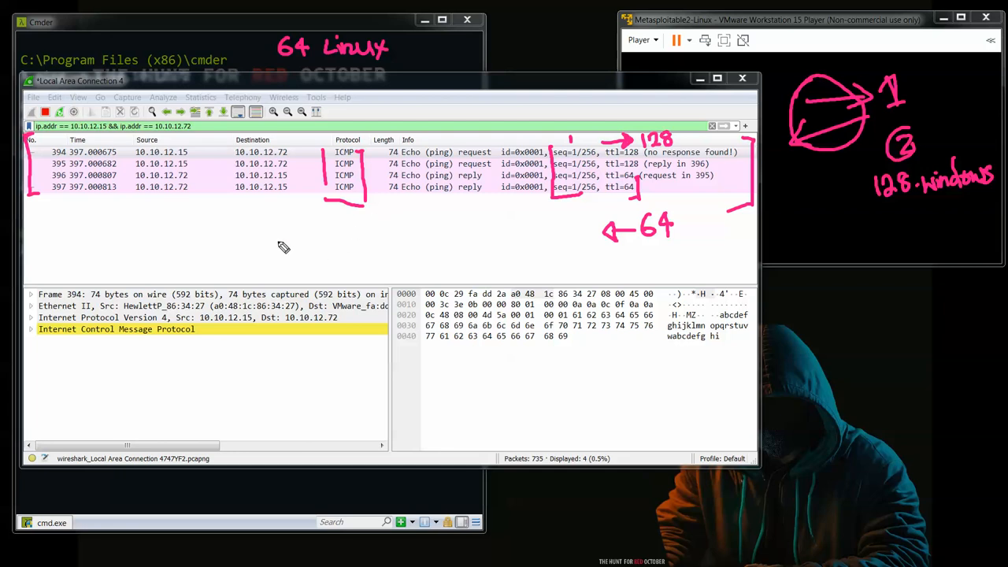
left_click(189, 254)
mouse_move(129, 269)
left_mouse_down()
mouse_move(150, 283)
mouse_move(231, 274)
mouse_move(217, 291)
left_mouse_up()
mouse_move(267, 269)
left_mouse_down()
mouse_move(266, 285)
mouse_move(273, 265)
mouse_move(282, 282)
mouse_move(377, 276)
left_mouse_up()
left_click(309, 269)
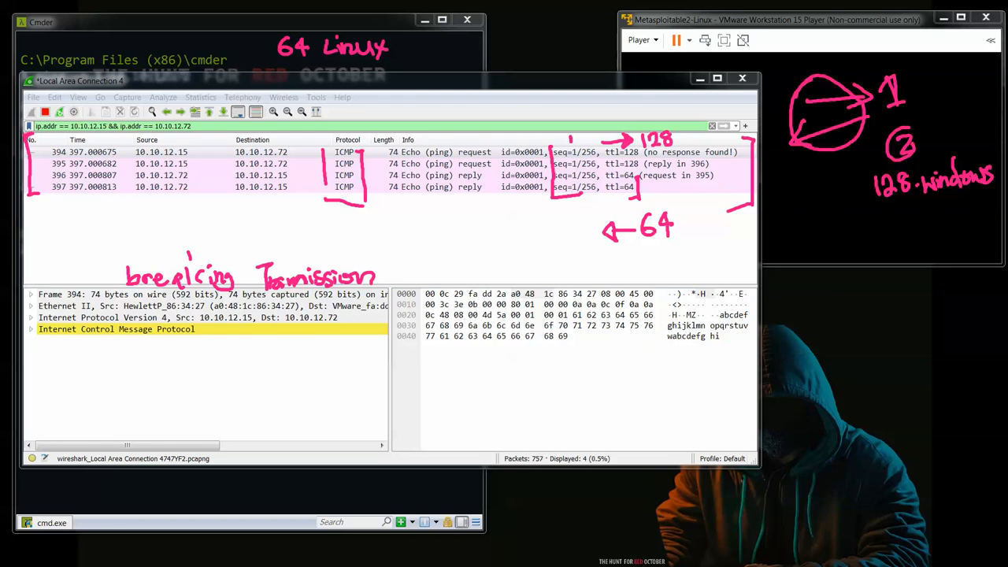
key("Escape")
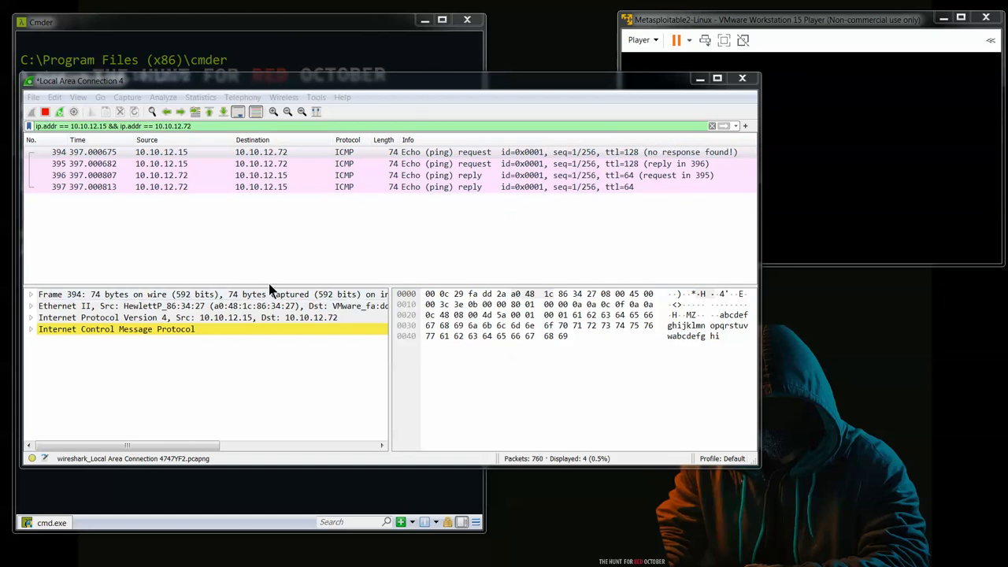
Step: Enlarge the packet details pane in height and width, expand the Frame 394 section, and stop the live capture
left_click_drag(269, 285, 288, 205)
left_click_drag(389, 336, 525, 346)
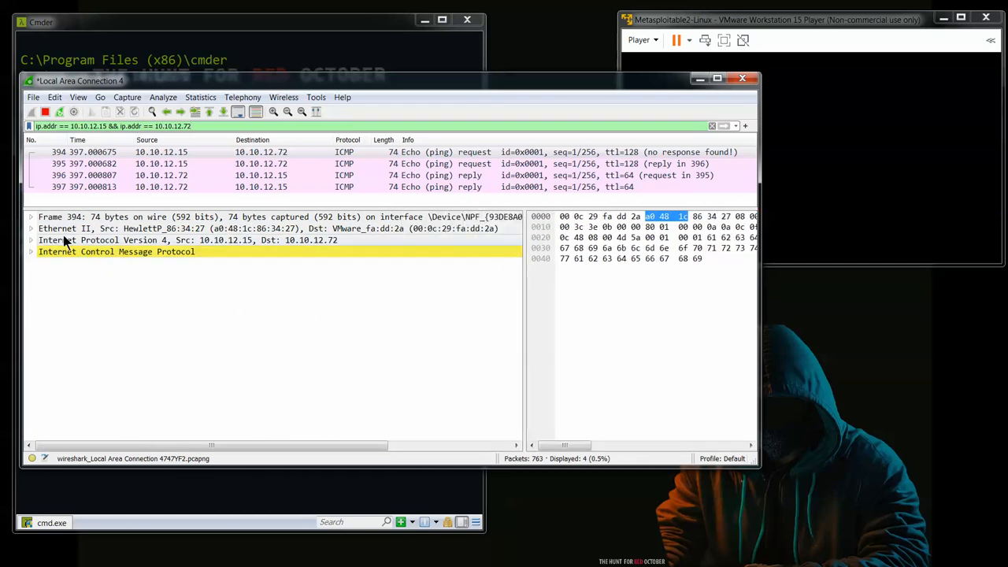
left_click(29, 217)
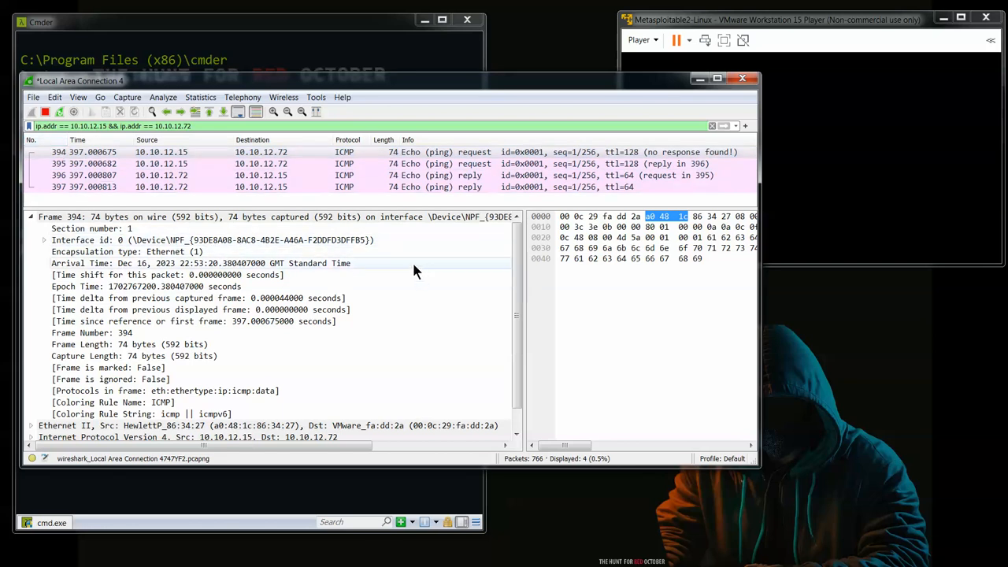
left_click(45, 112)
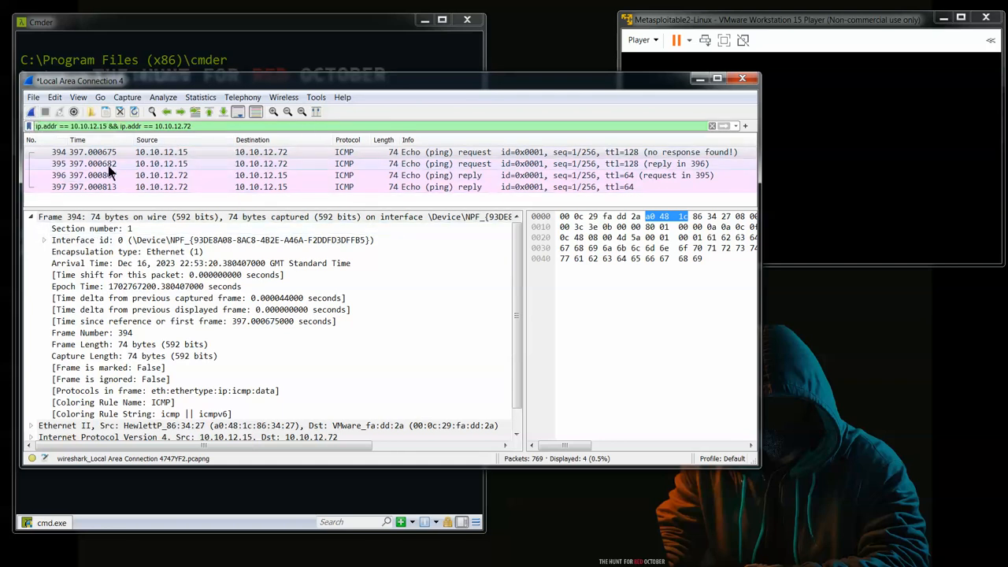
Step: Expand the Frame and Ethernet II sections of packet 394 to examine the arrival time, frame length and MAC addresses
left_click(29, 216)
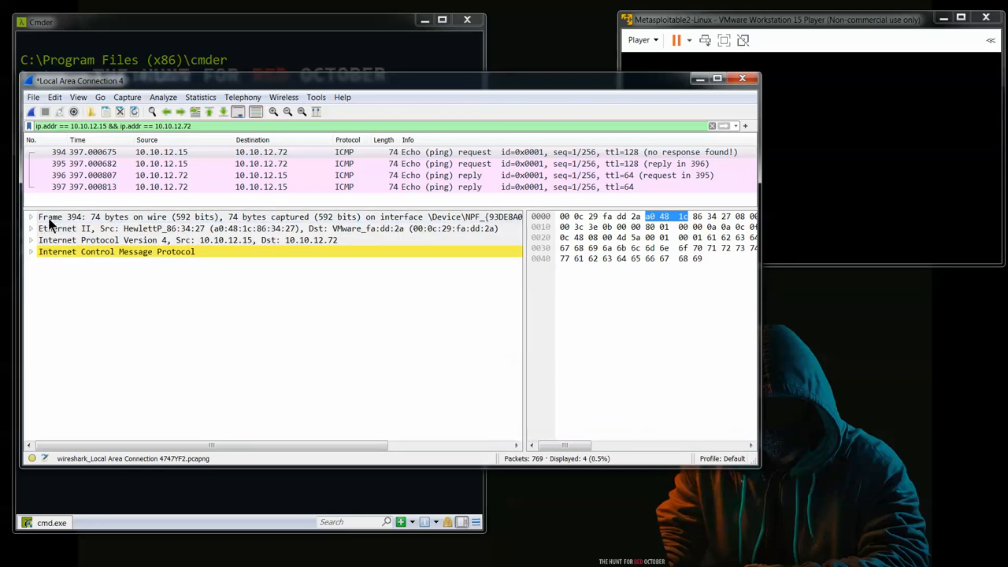
left_click(31, 218)
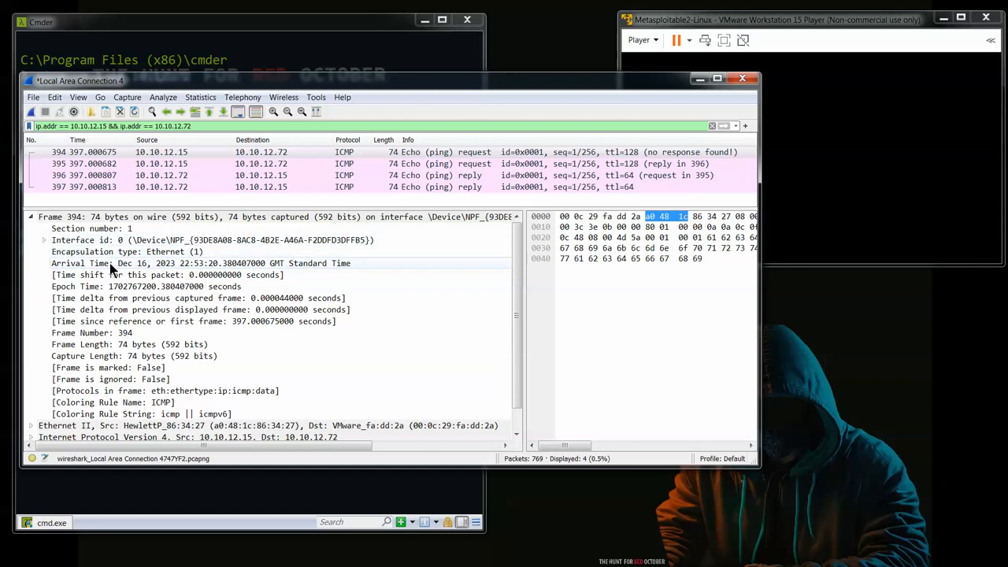
scroll(98, 290, "down", 1)
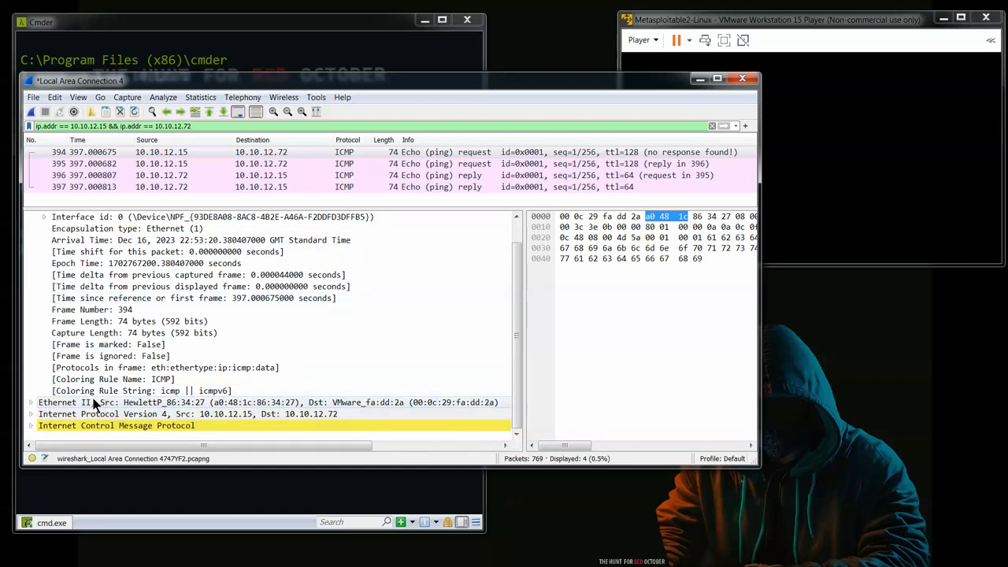
left_click(32, 403)
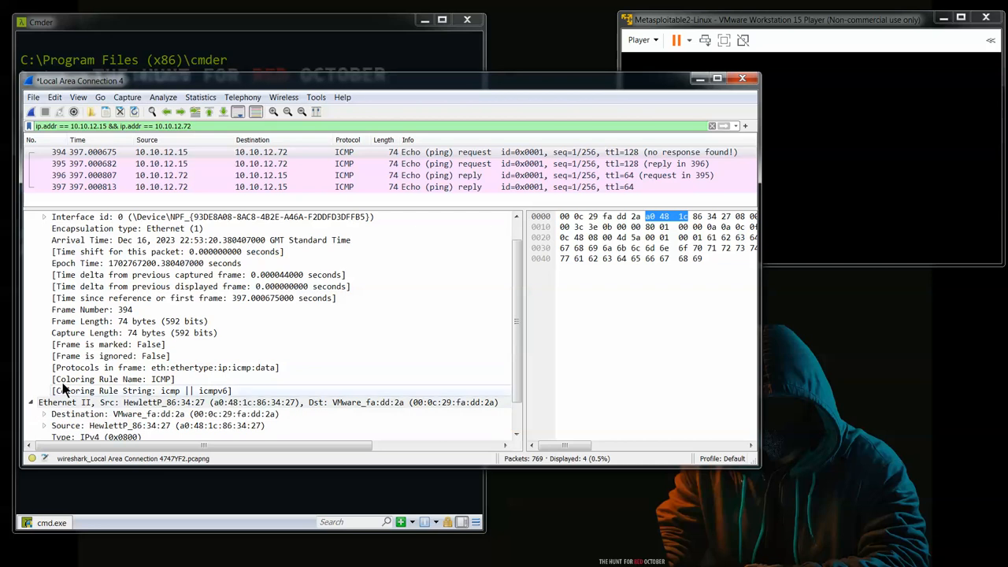
scroll(98, 344, "down", 1)
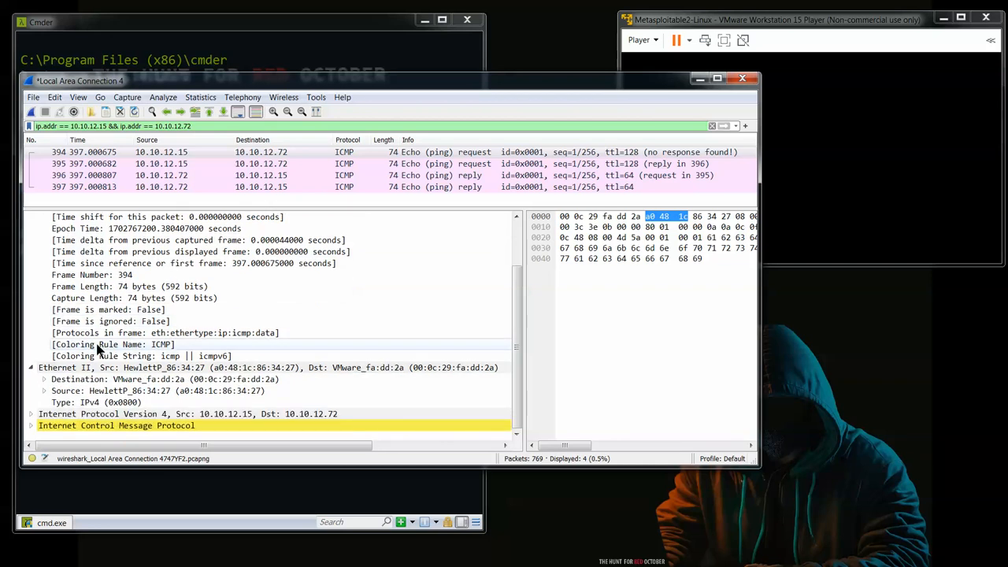
Step: Expand the Internet Protocol Version 4 section of packet 394 and examine its header fields, including Time to Live and the addresses
left_click(31, 415)
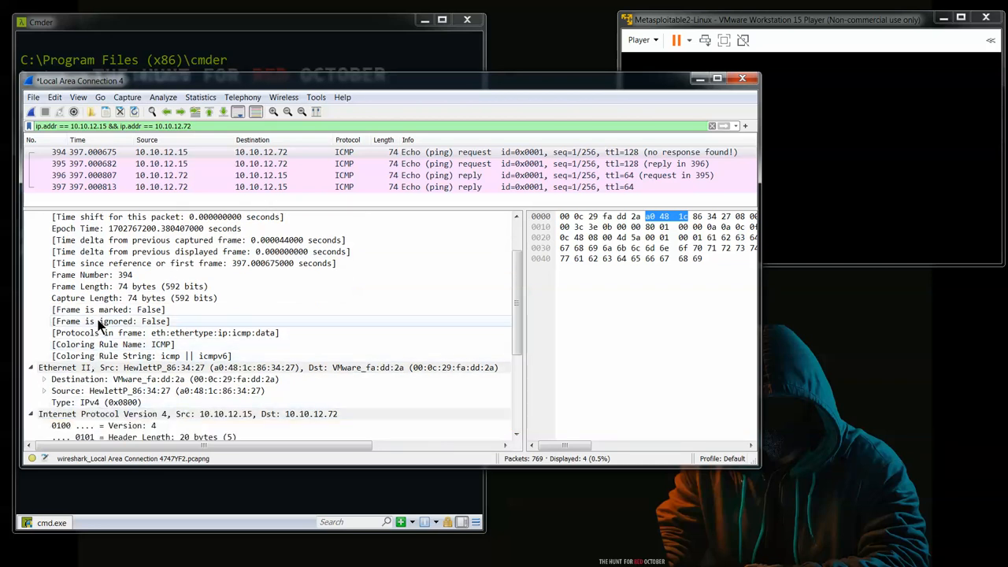
scroll(98, 329, "down", 5)
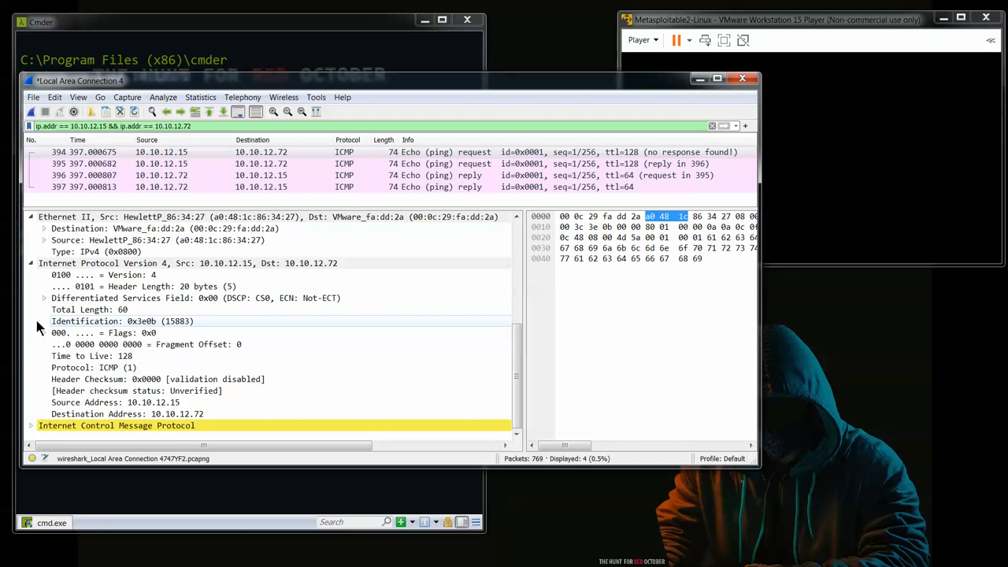
left_click(31, 264)
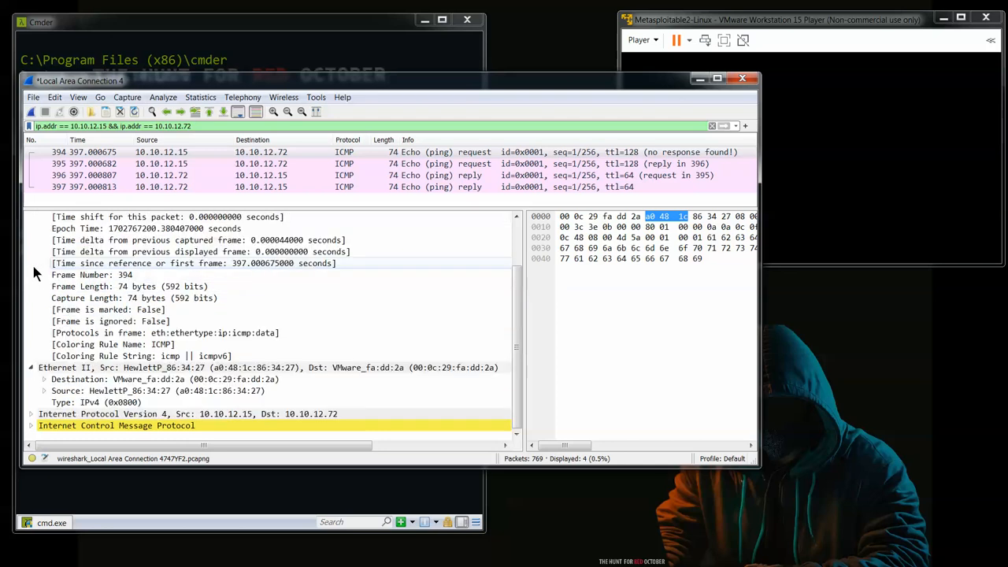
left_click(31, 414)
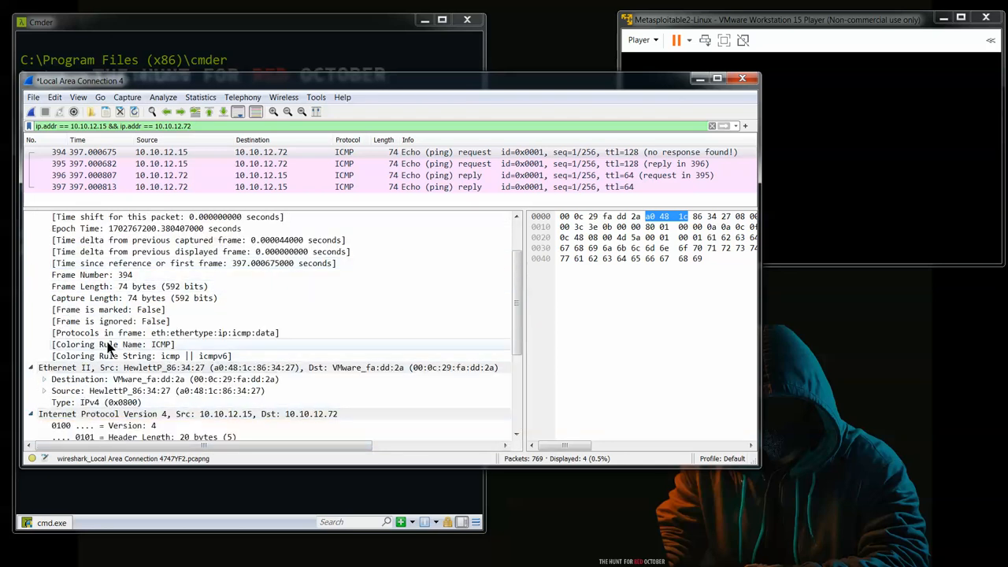
scroll(105, 345, "down", 5)
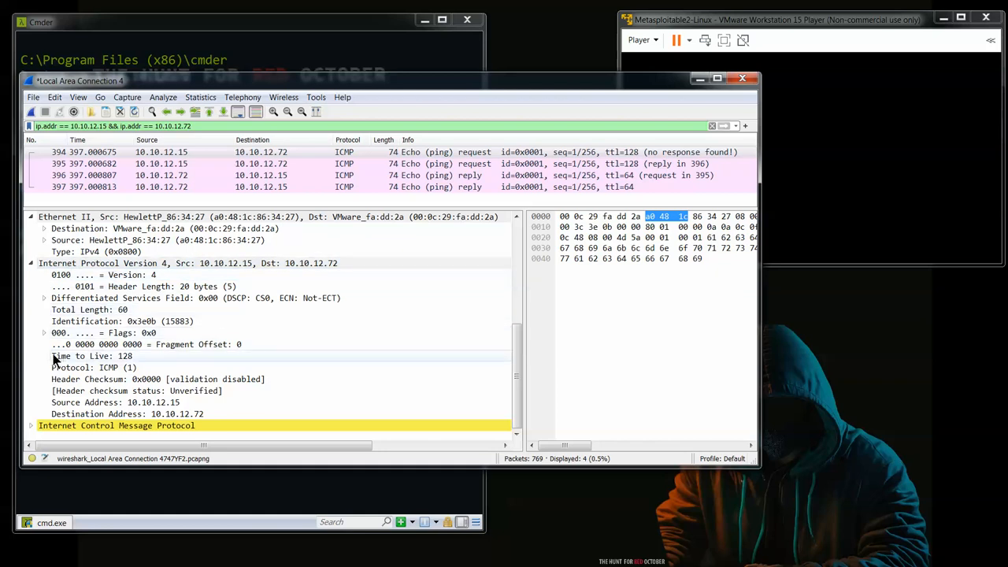
Step: Expand the Internet Control Message Protocol section together with its "No response seen" and "Data (32 bytes)" entries
left_click(31, 426)
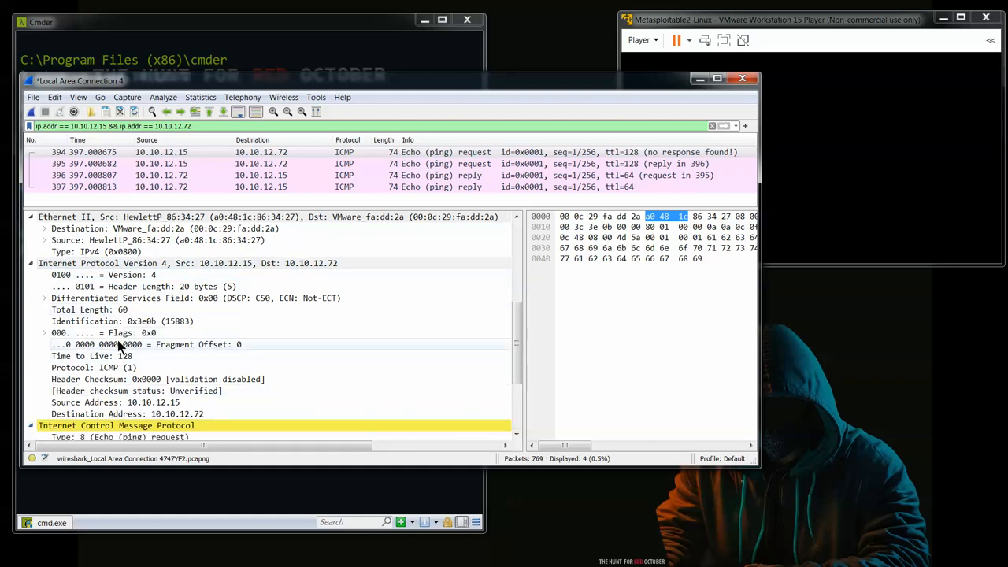
scroll(118, 347, "down", 3)
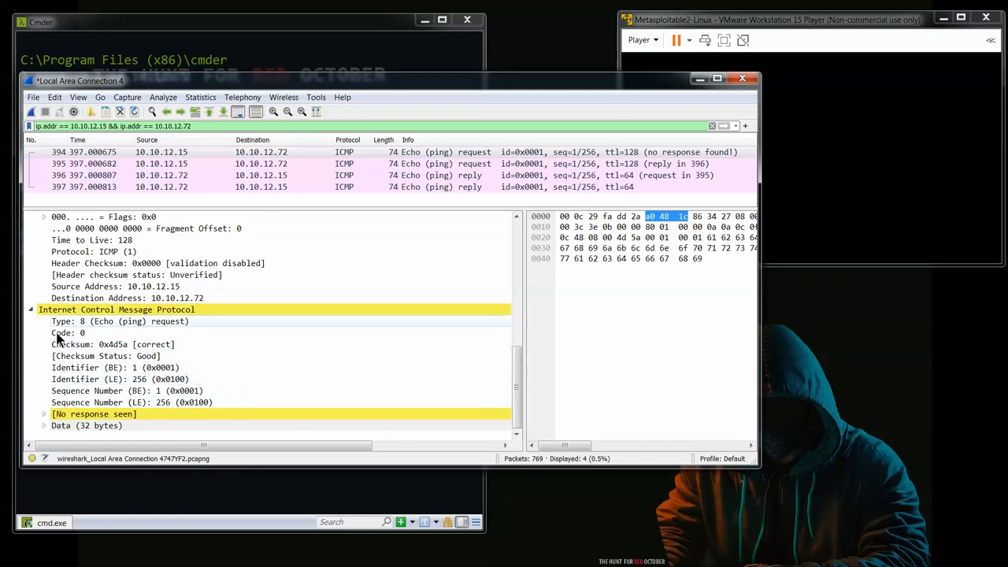
left_click(44, 415)
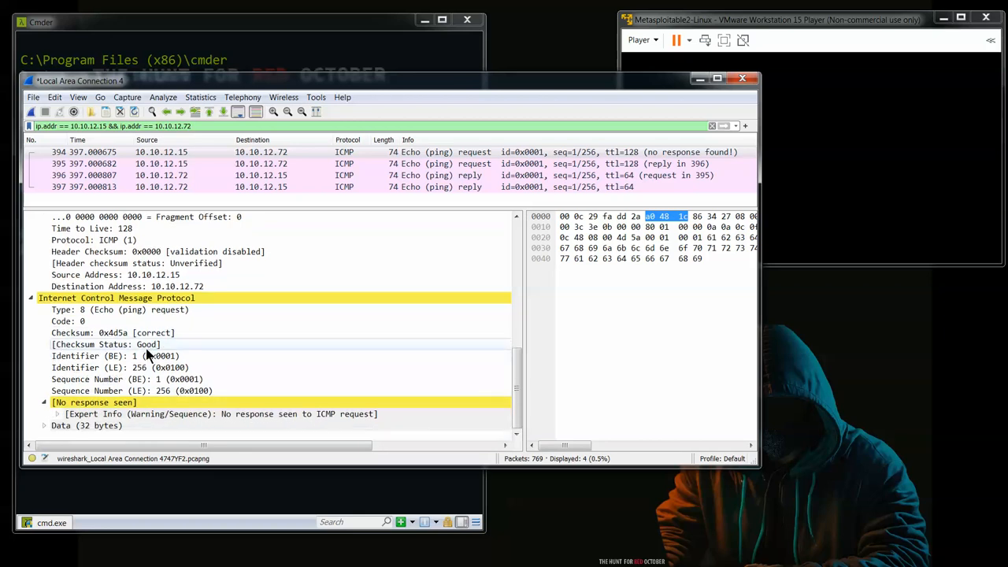
left_click(45, 425)
scroll(158, 355, "down", 1)
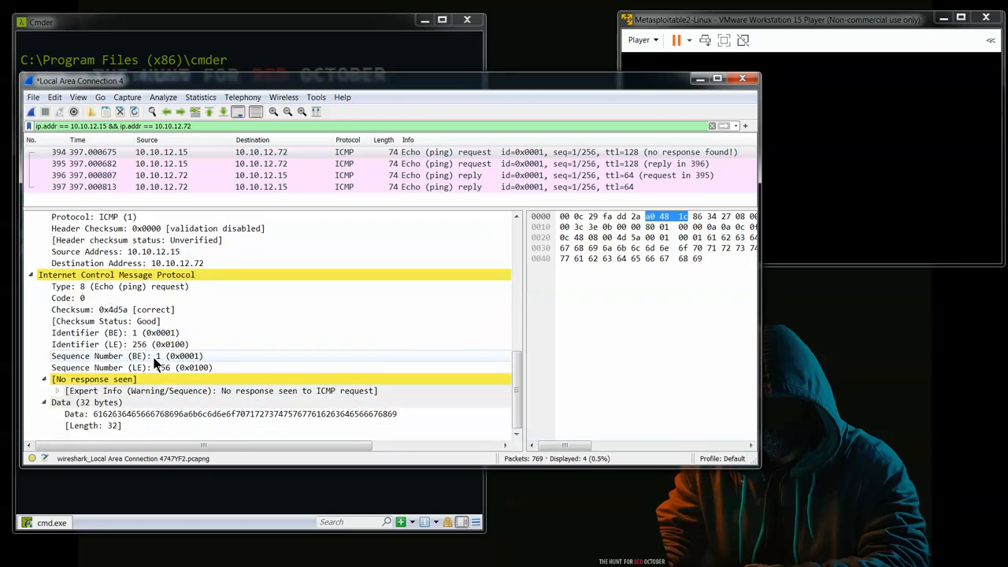
Step: Match the ICMP data, type, code and checksum fields with their bytes in the hex dump, and widen the packet bytes pane
left_click(204, 415)
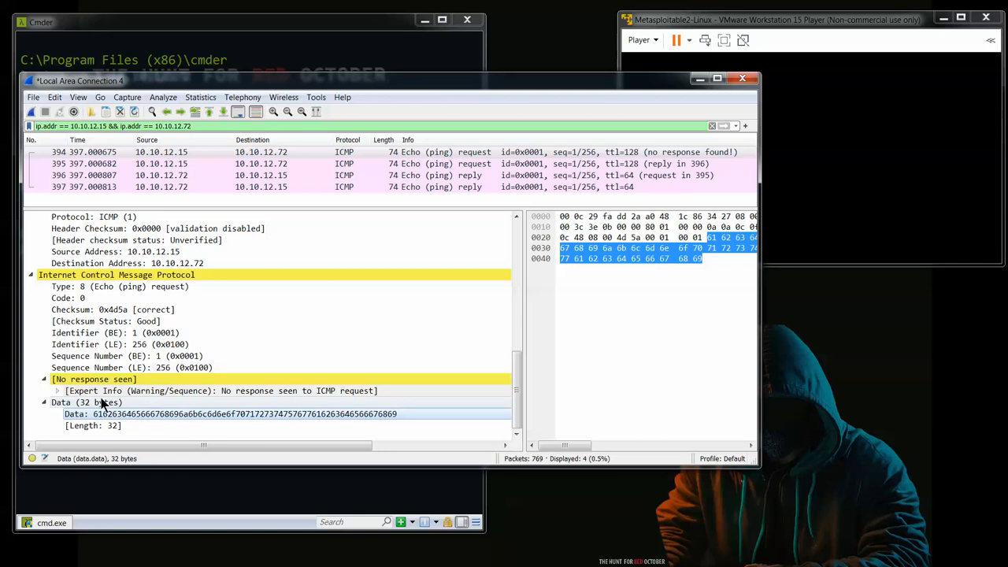
left_click(85, 275)
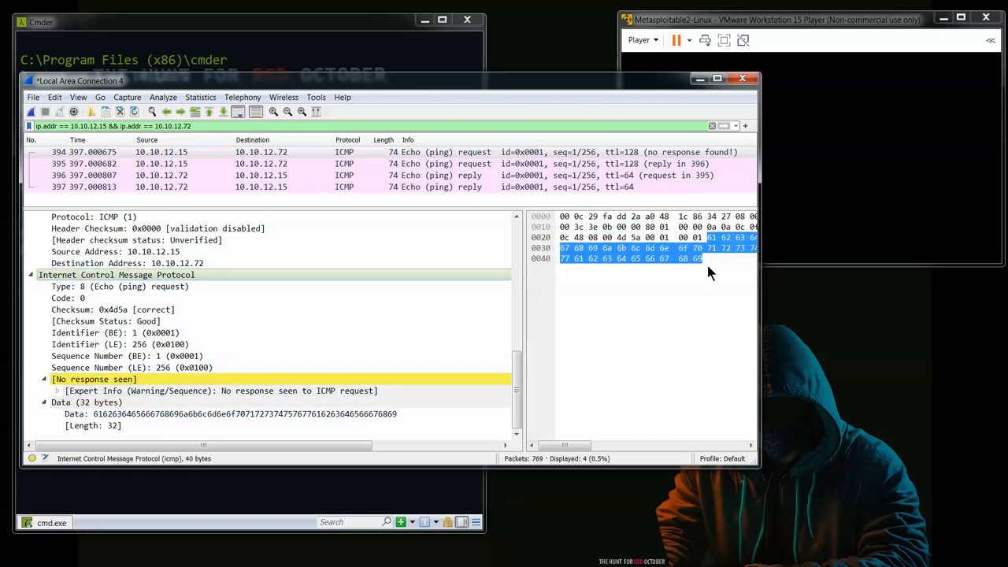
left_click(86, 287)
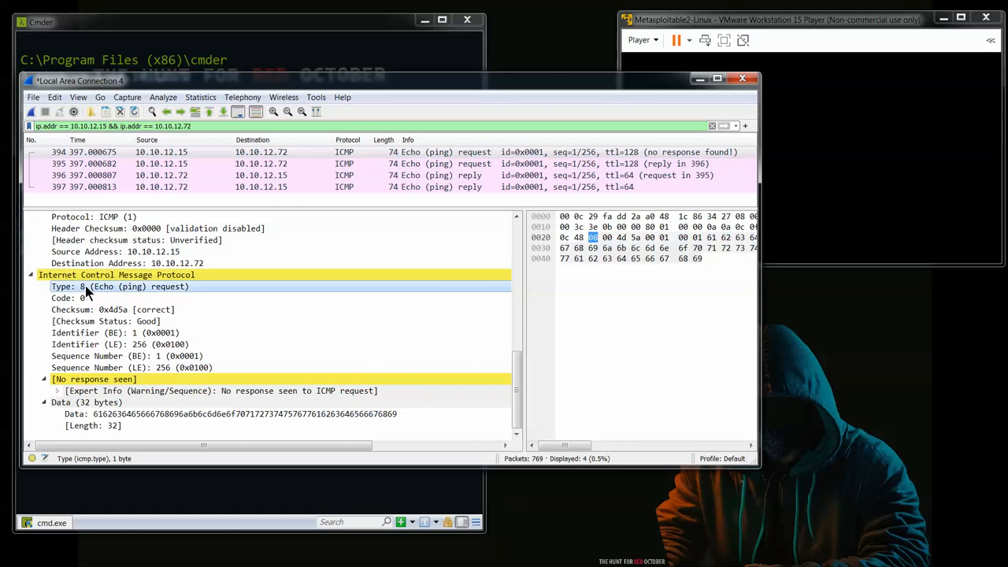
left_click(610, 238)
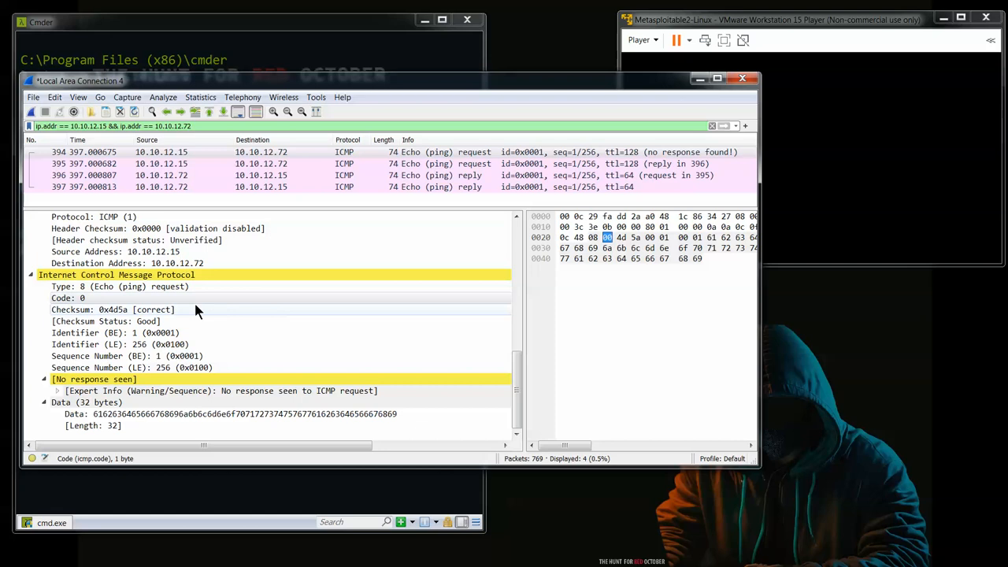
left_click(108, 308)
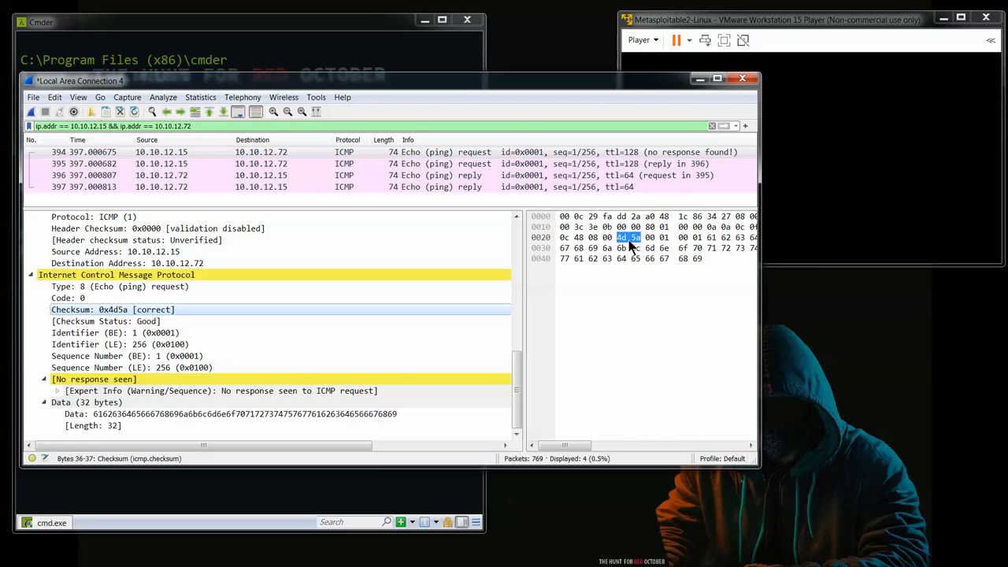
left_click_drag(523, 315, 479, 315)
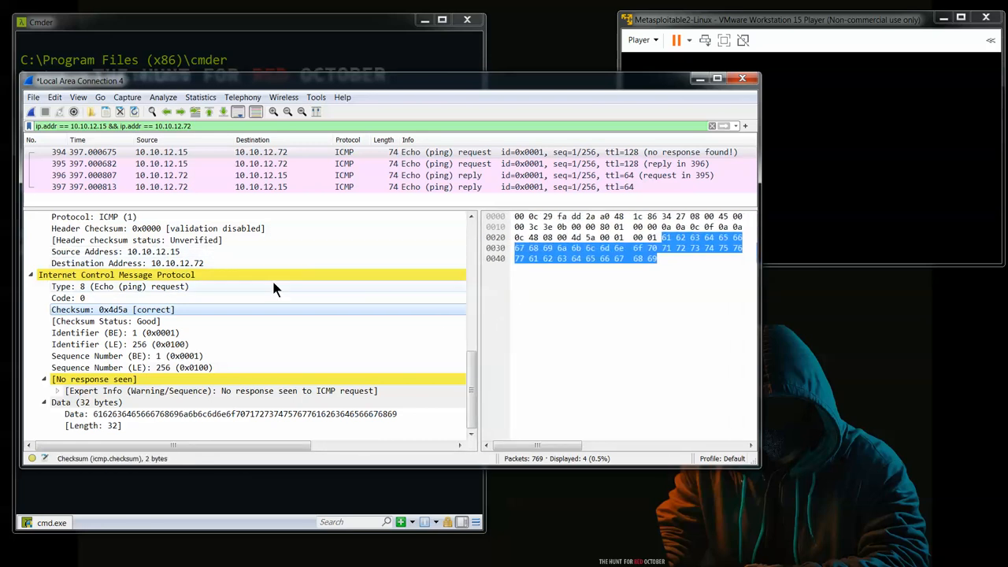
Step: Start saving the capture under a new name and browse to the WiresharkPortable64 folder on SecondHDD (E:)
left_click(34, 98)
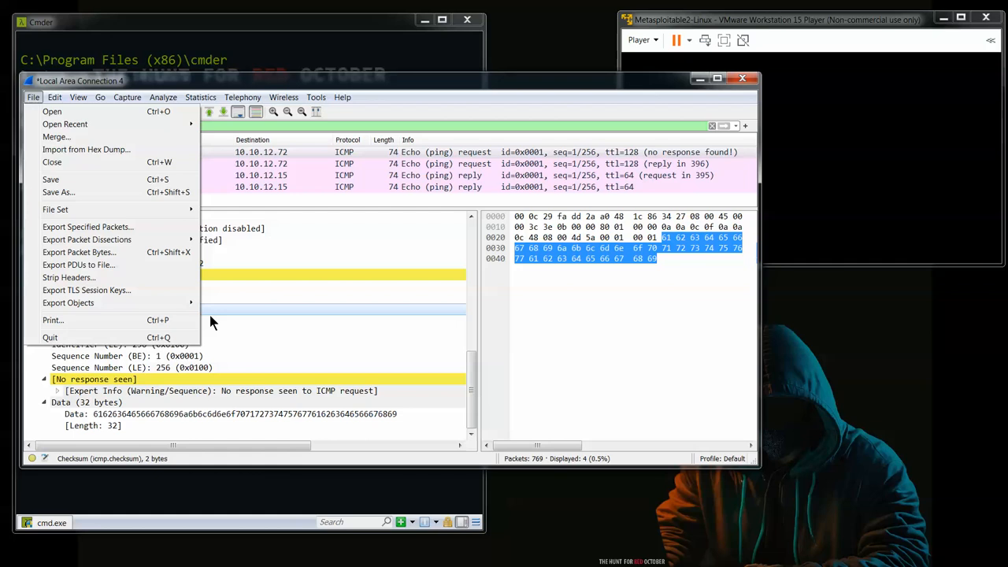
left_click(51, 193)
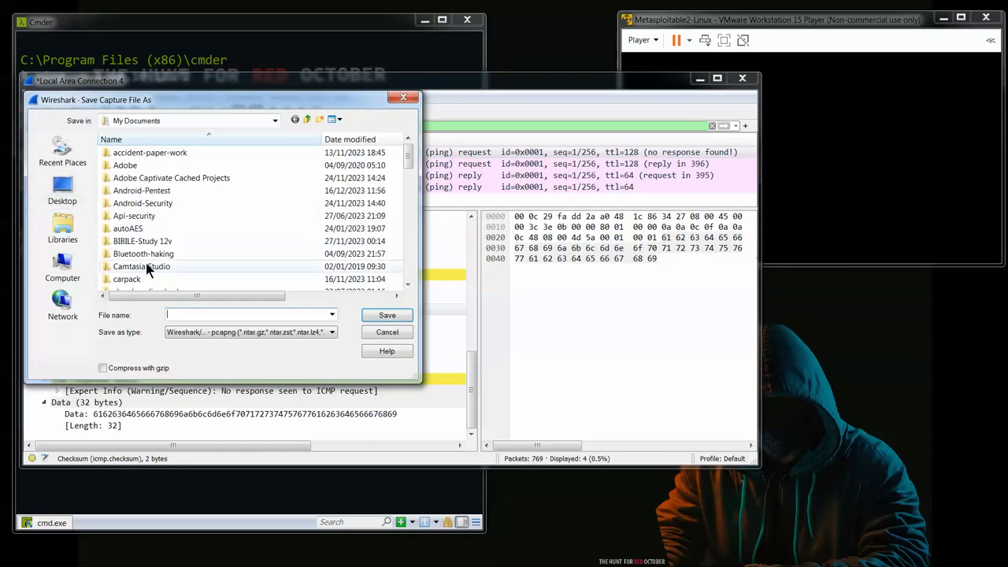
left_click(275, 121)
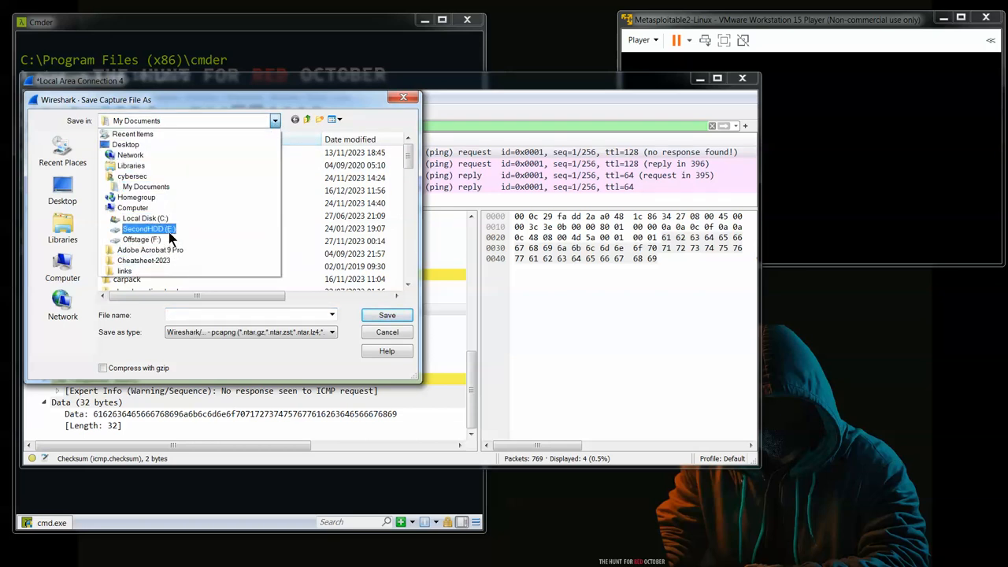
left_click(148, 229)
scroll(394, 197, "down", 3)
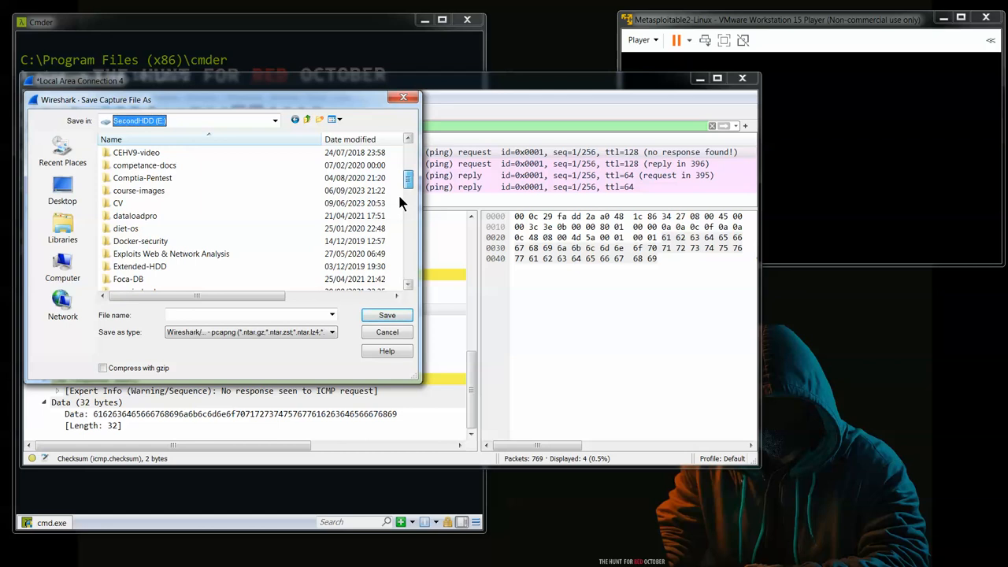
scroll(398, 202, "down", 15)
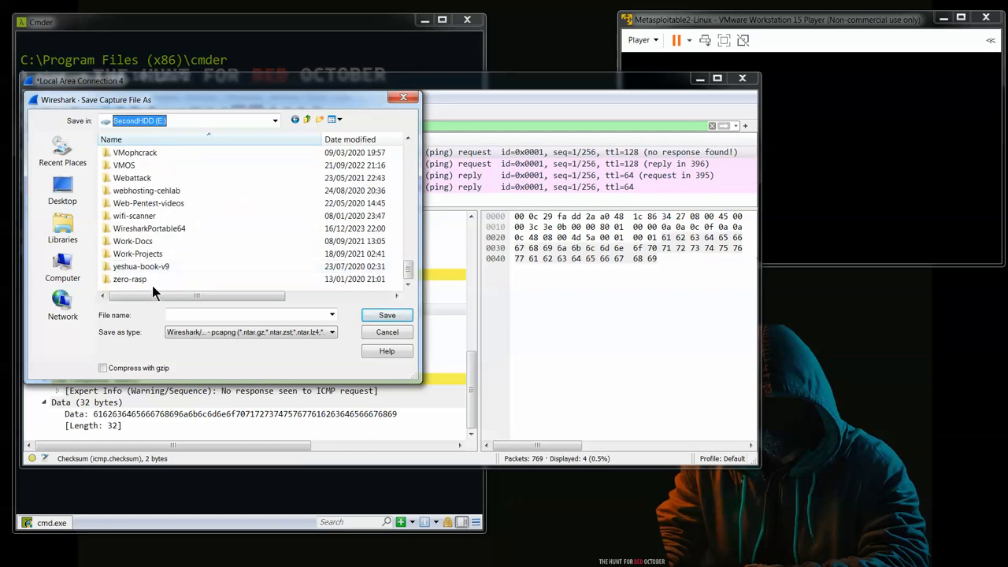
double_click(144, 228)
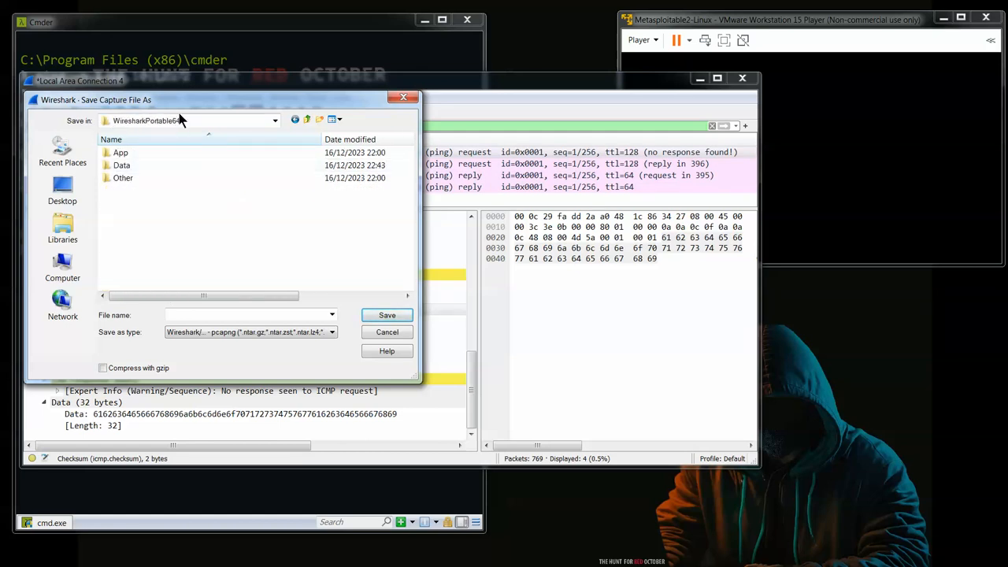
Step: Create a folder named pcap-collection inside WiresharkPortable64 and open it
left_click(317, 119)
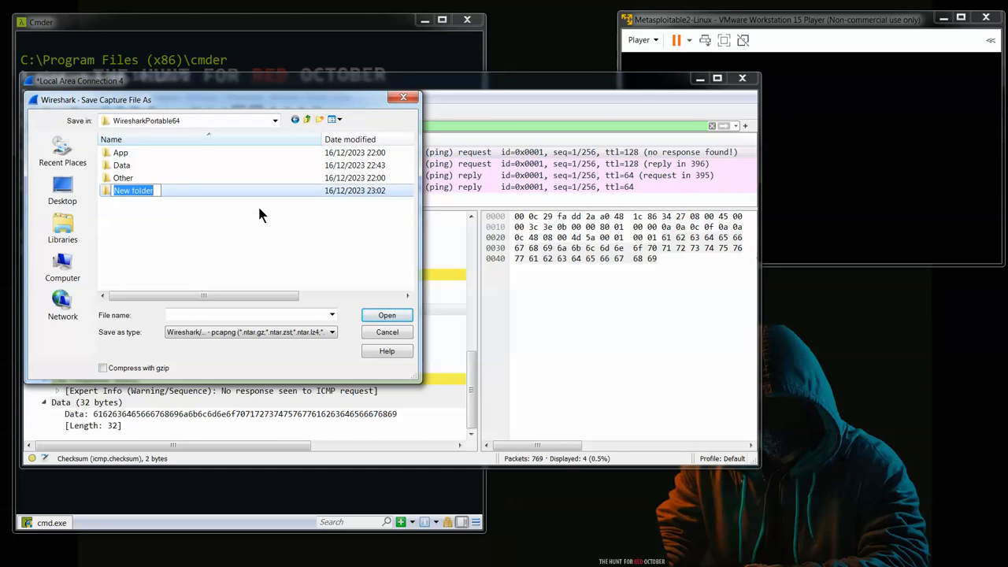
type("p")
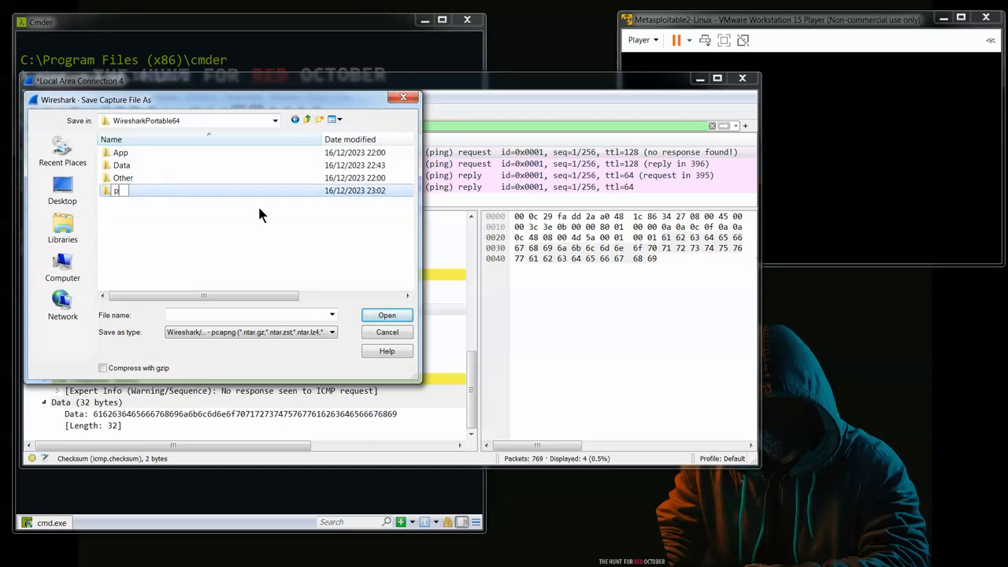
type("cap-collection")
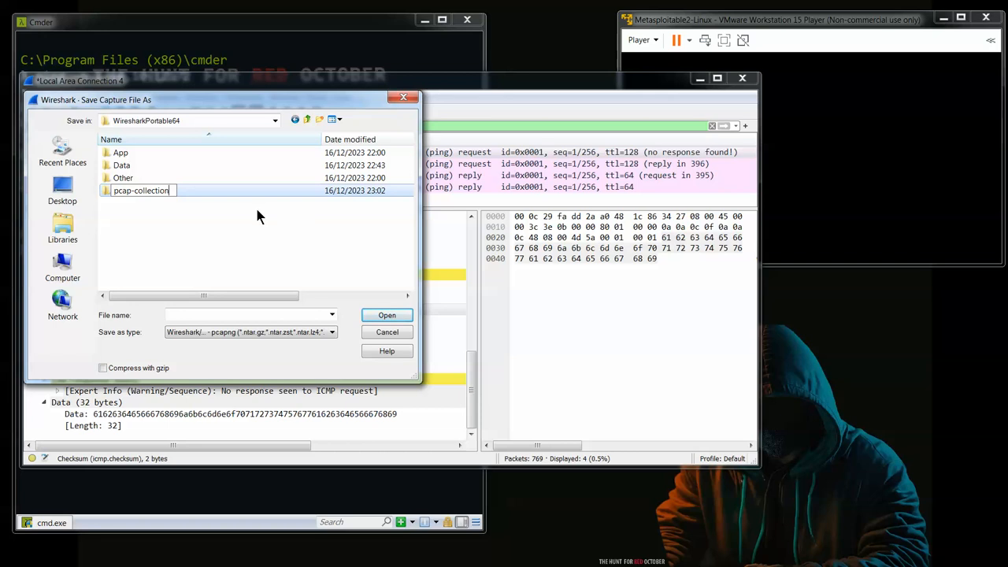
key("Return")
double_click(148, 190)
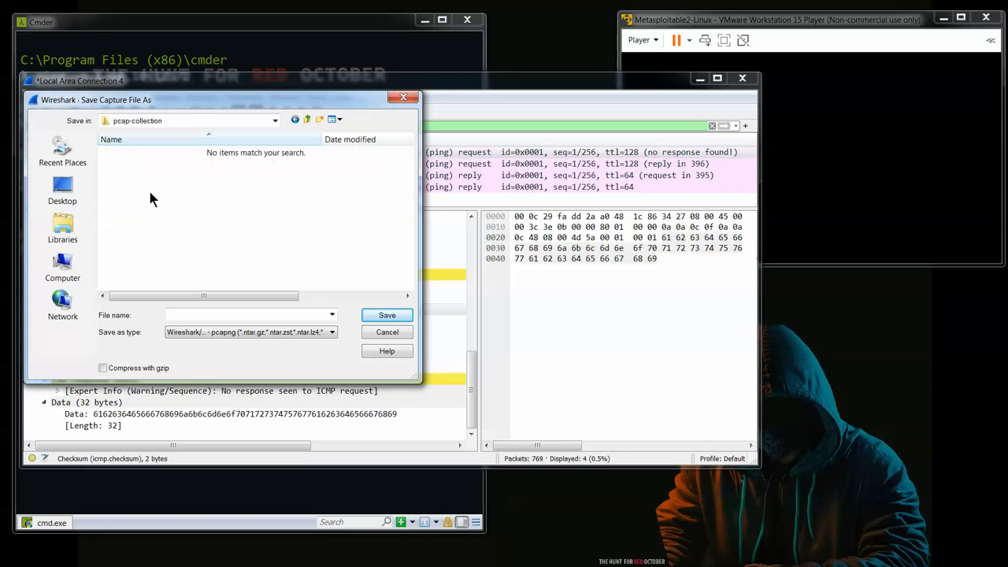
Step: Save the capture as homelab16122023 in pcapng format in the pcap-collection folder
left_click(168, 314)
type("om")
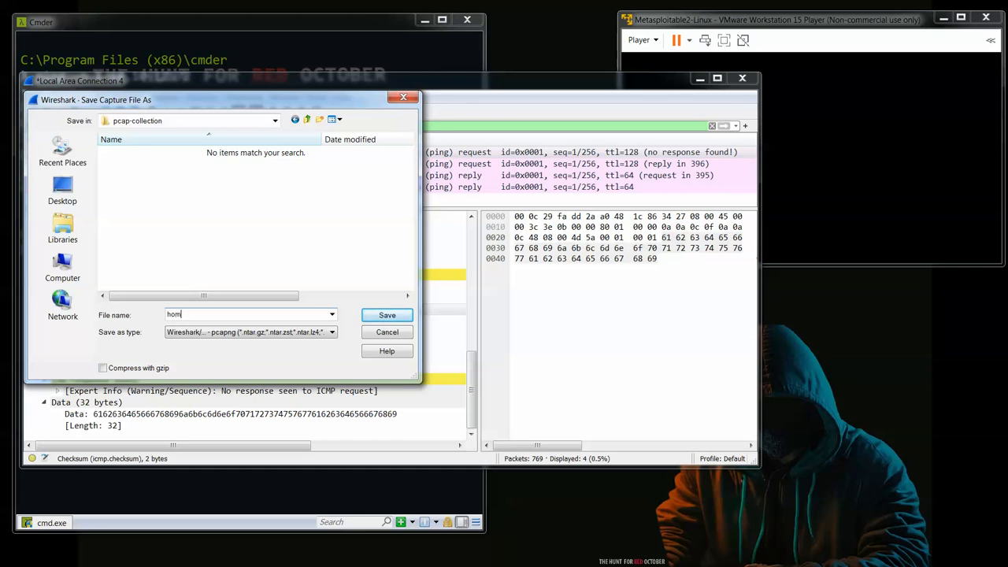
type("ela")
type("b16122023")
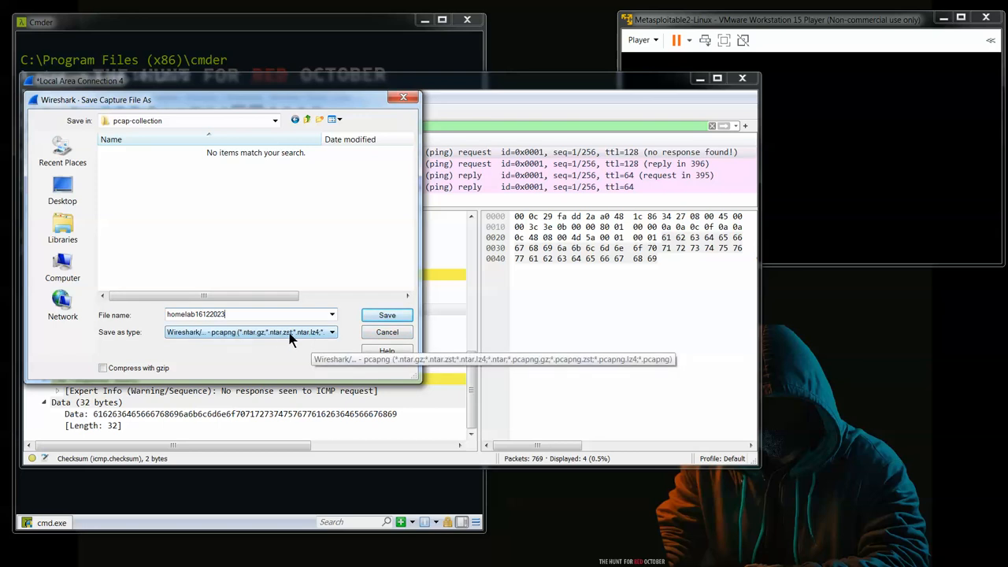
left_click(387, 317)
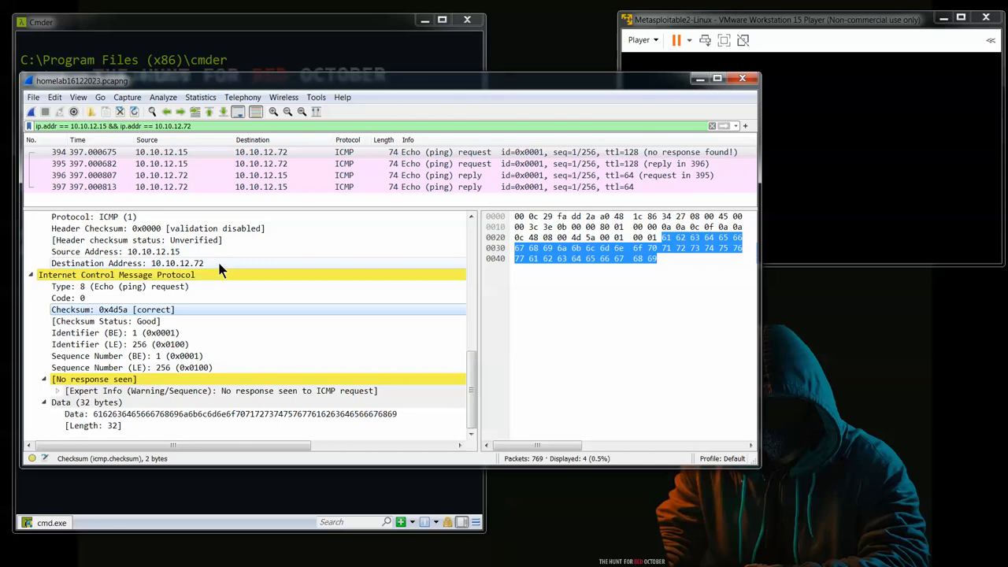
Step: Copy the display filter "ip.addr == 10.10.12.15 && ip.addr == 10.10.12.72" and paste it into an empty Notepad document
left_click_drag(193, 127, 51, 128)
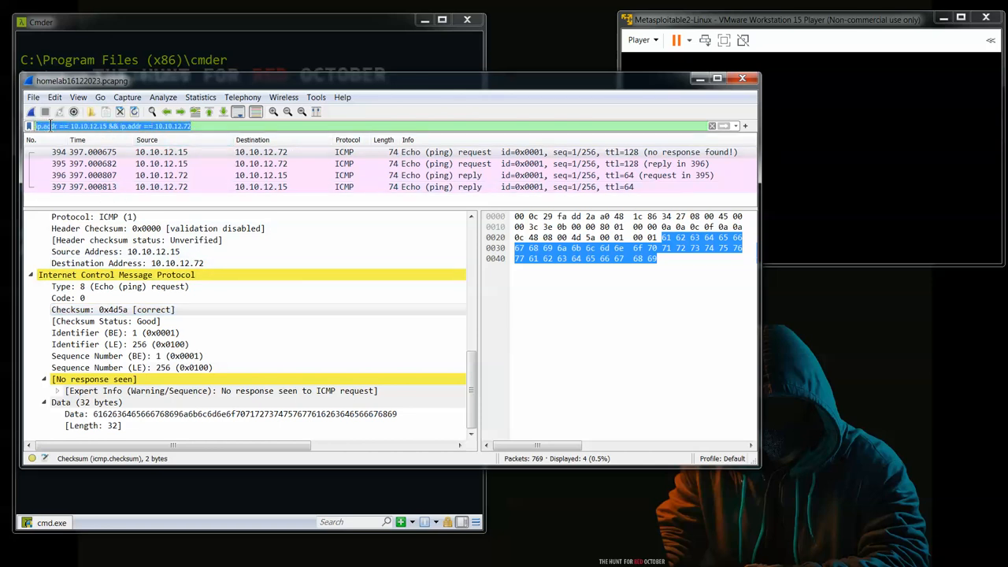
right_click(67, 127)
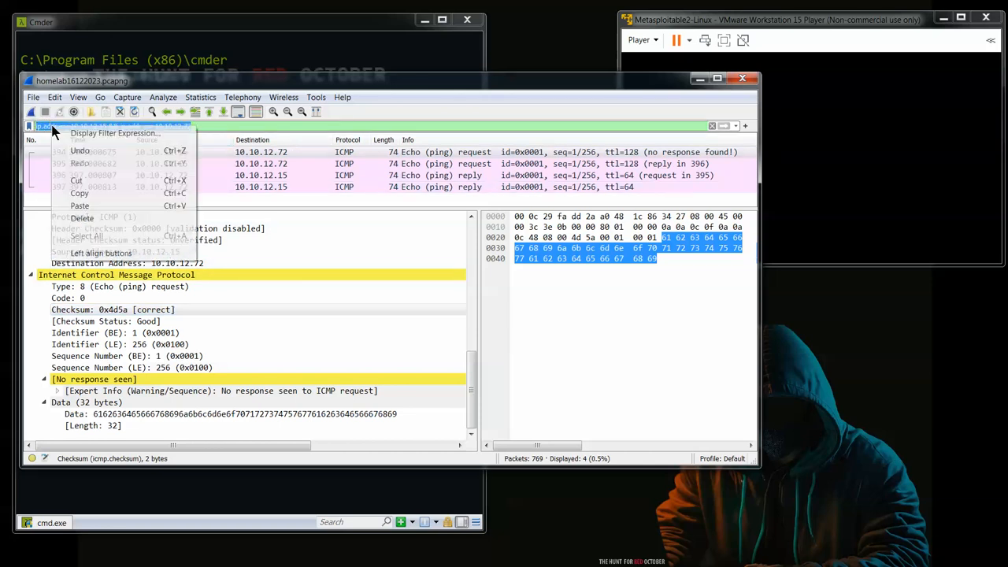
left_click(79, 193)
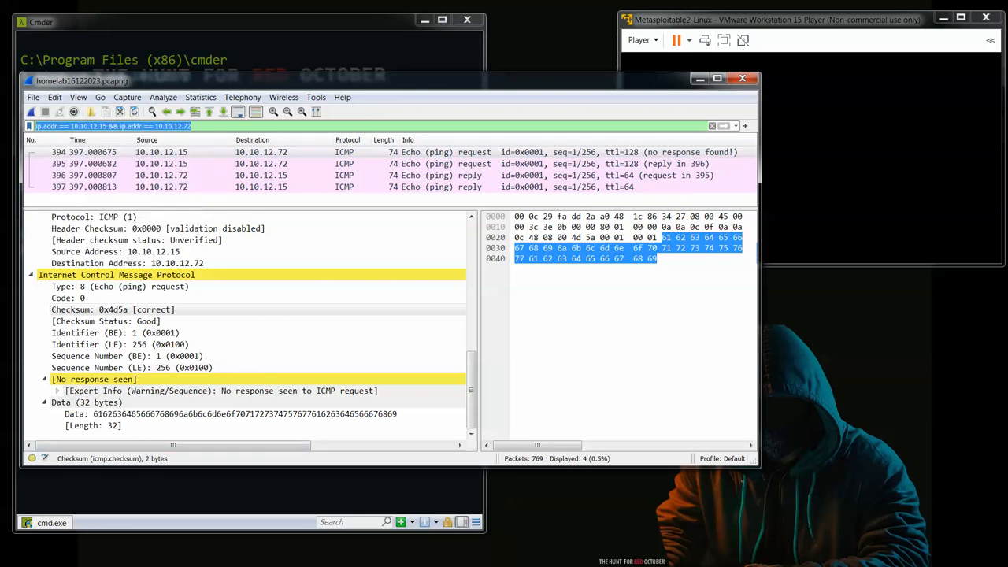
key("alt+Tab")
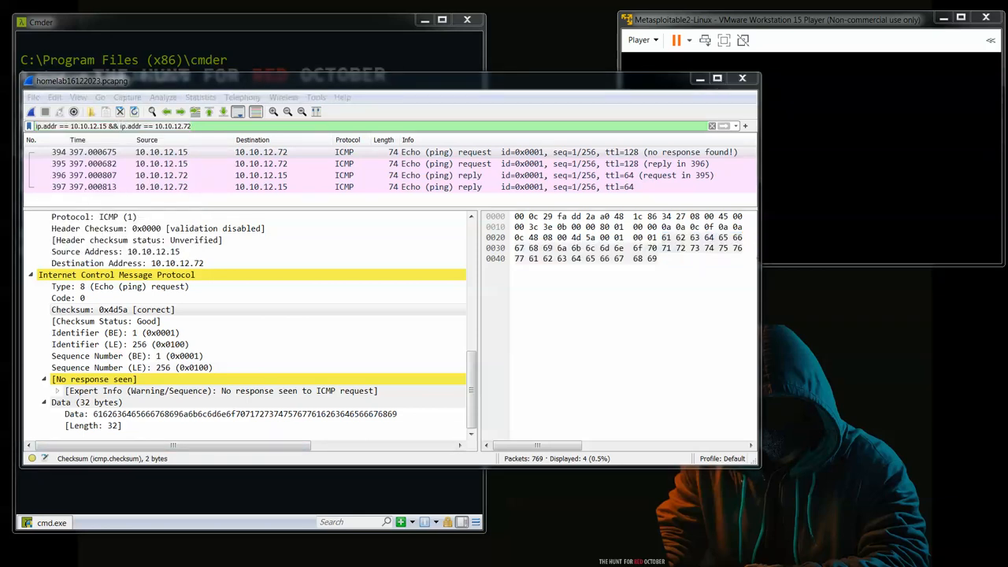
left_click_drag(514, 211, 584, 106)
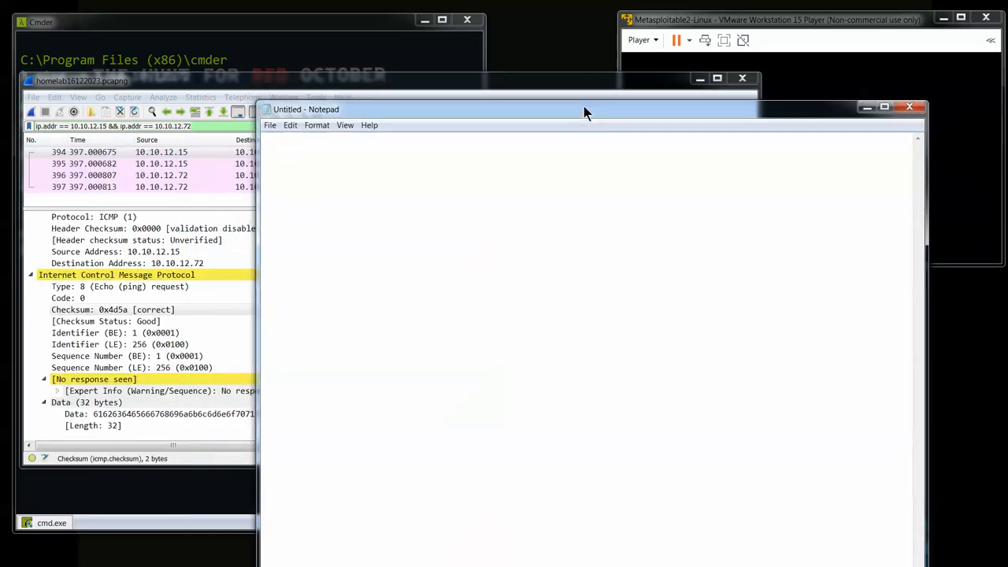
right_click(363, 221)
left_click(393, 272)
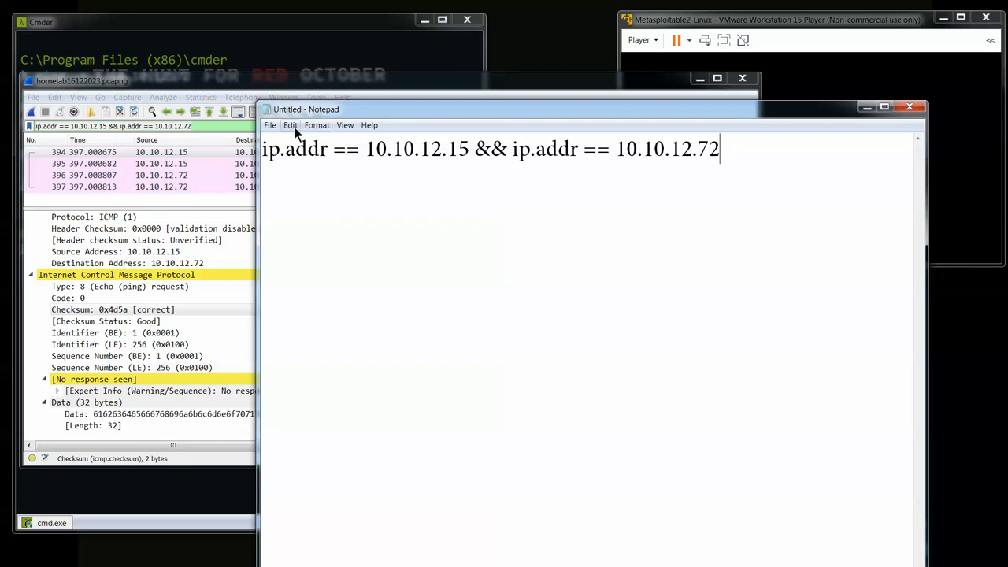
Step: Start saving the note under a new name and browse to the WiresharkPortable64 folder on SecondHDD (E:)
left_click(270, 126)
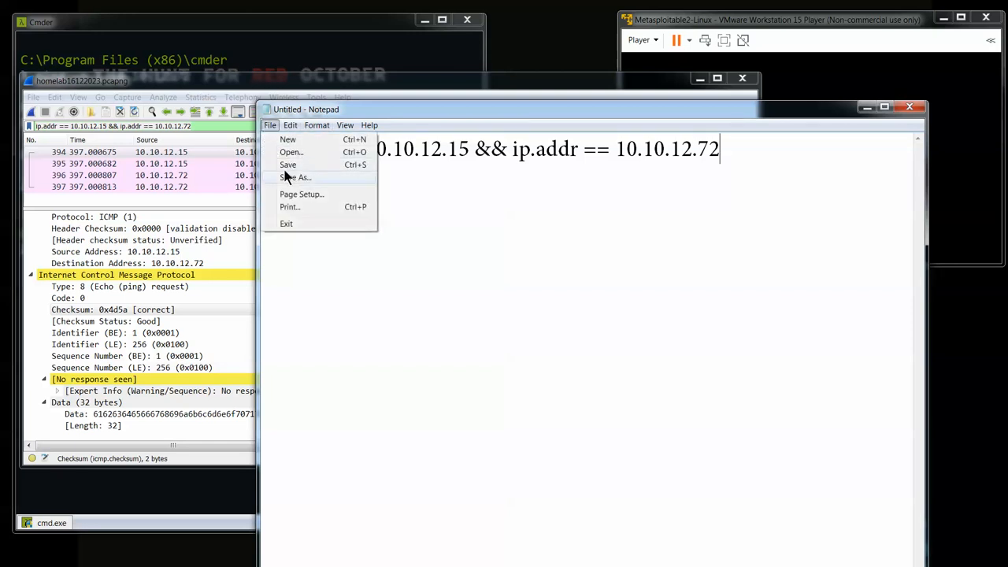
left_click(285, 175)
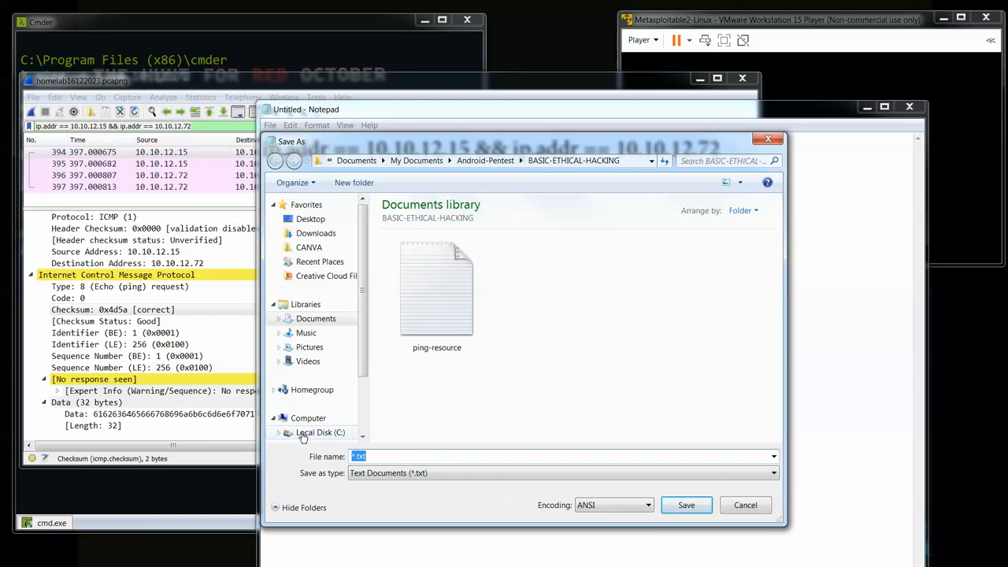
left_click_drag(360, 371, 370, 432)
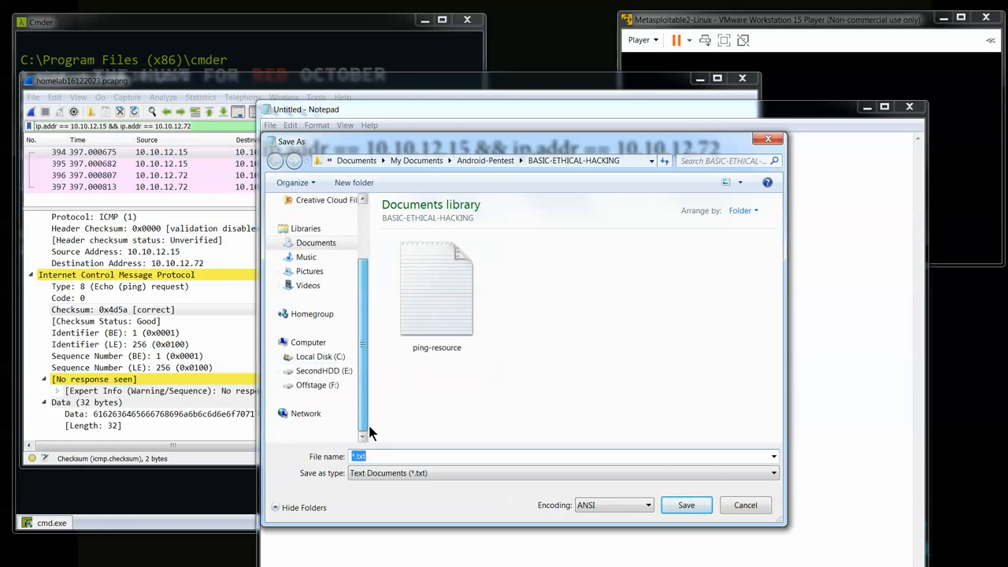
left_click(324, 371)
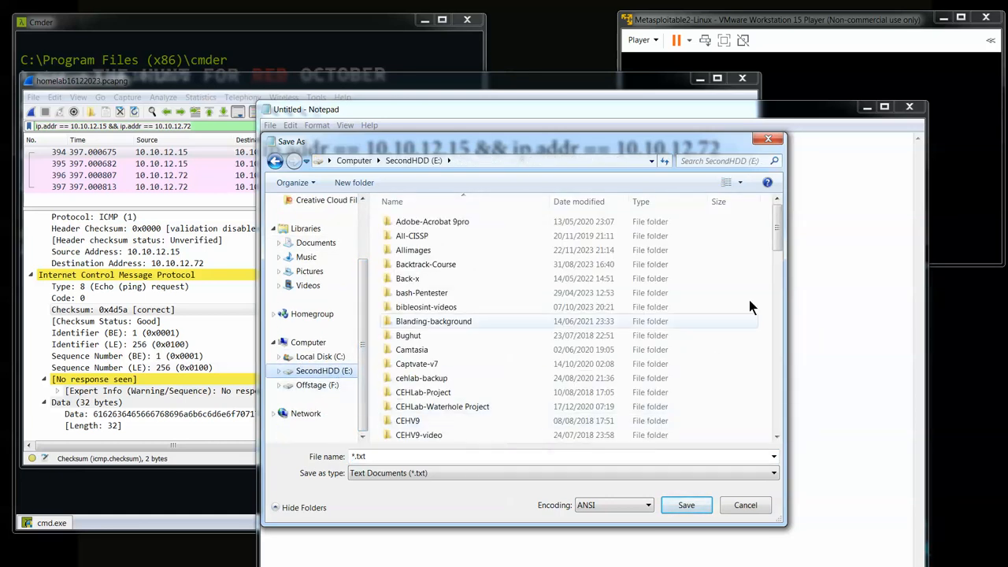
left_click_drag(779, 243, 760, 438)
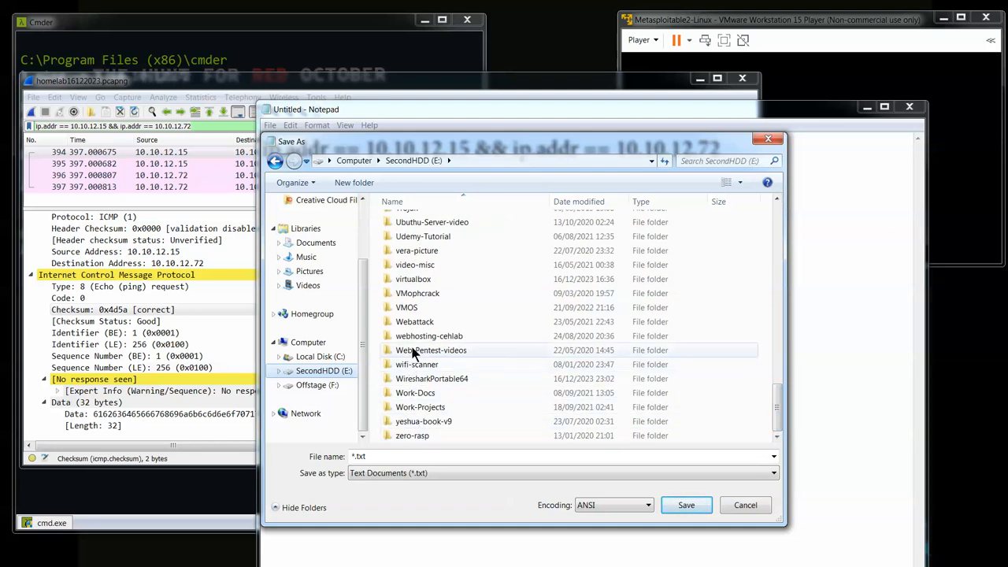
double_click(416, 382)
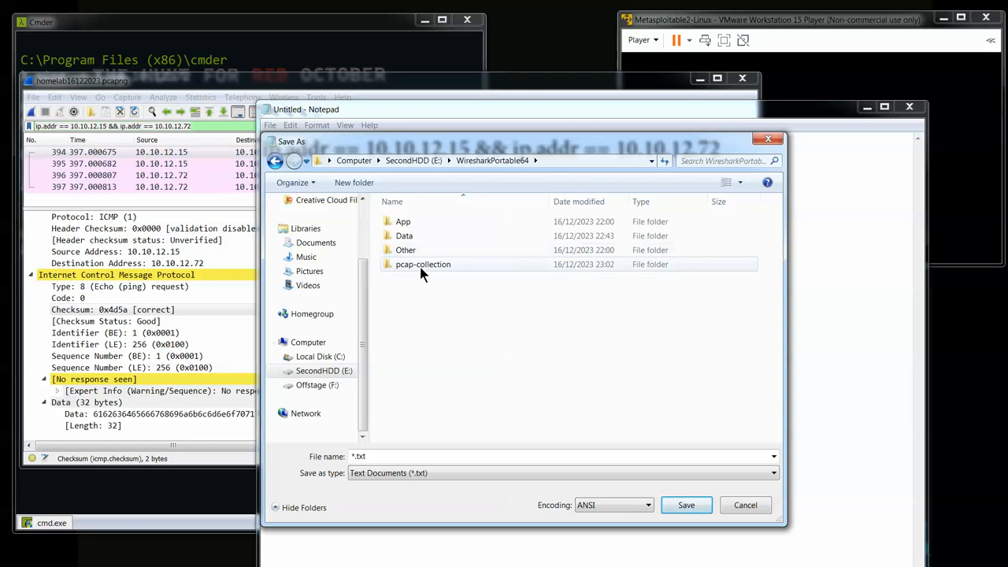
double_click(422, 270)
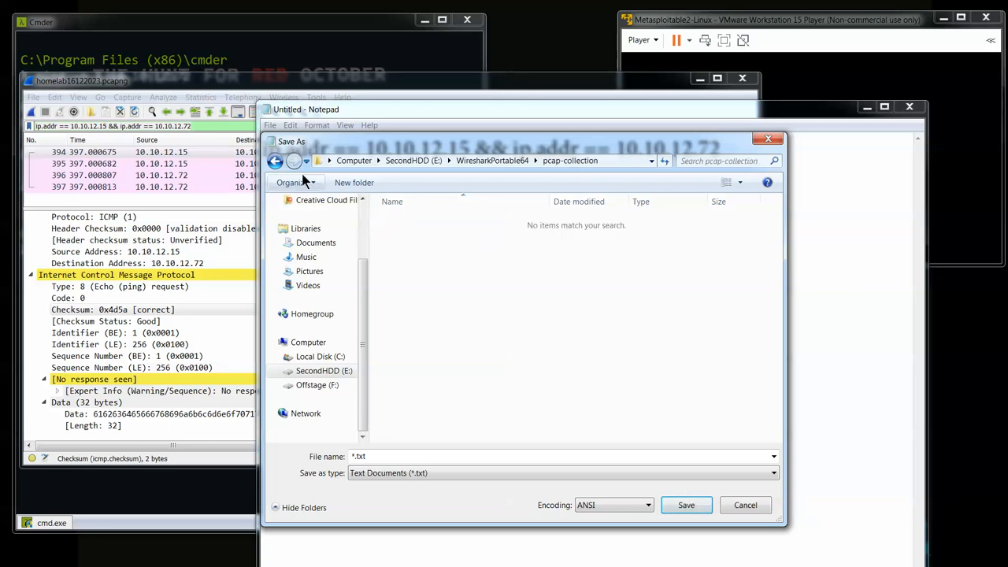
left_click(275, 161)
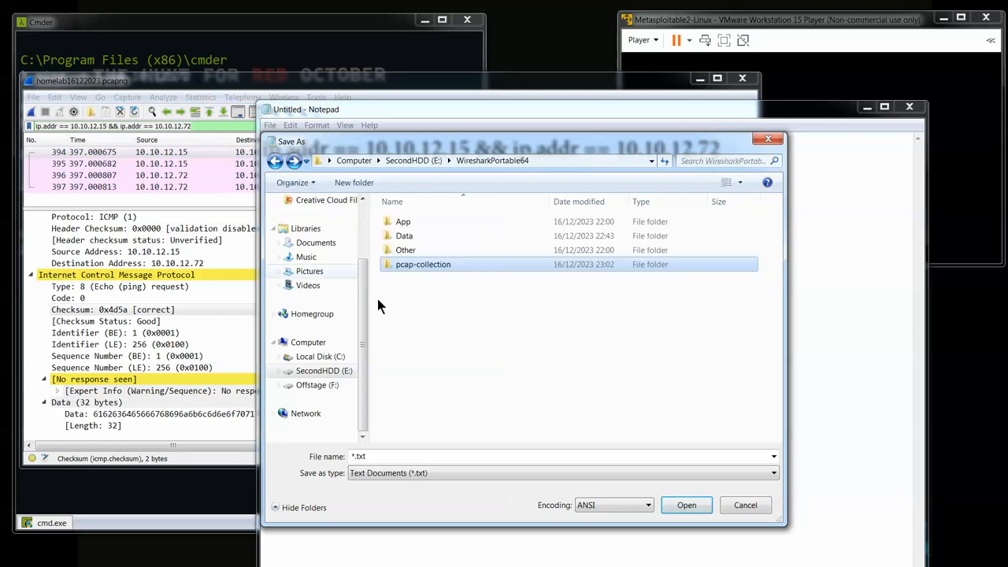
Step: Create a folder named Docs inside WiresharkPortable64 and open it
left_click(373, 184)
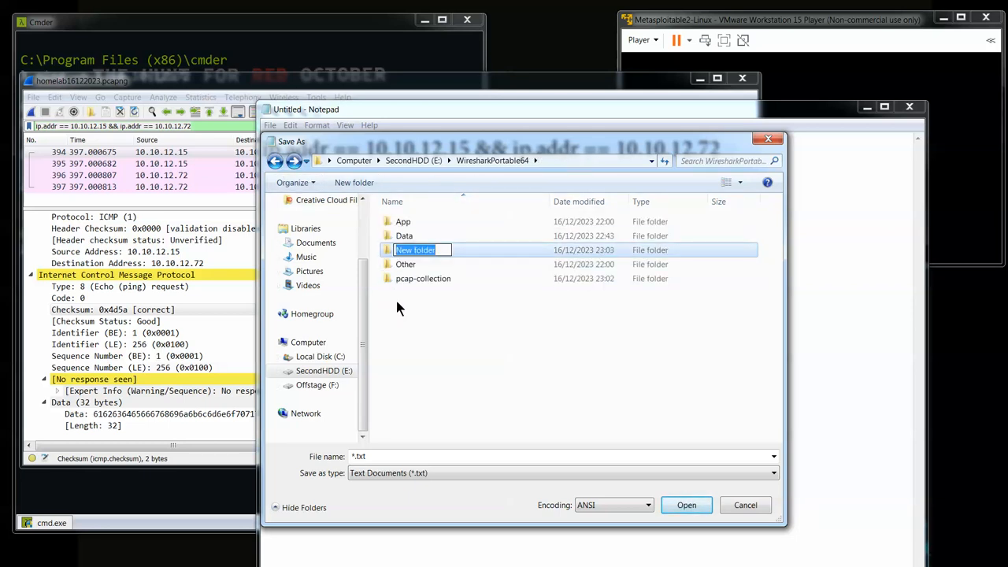
type("Do")
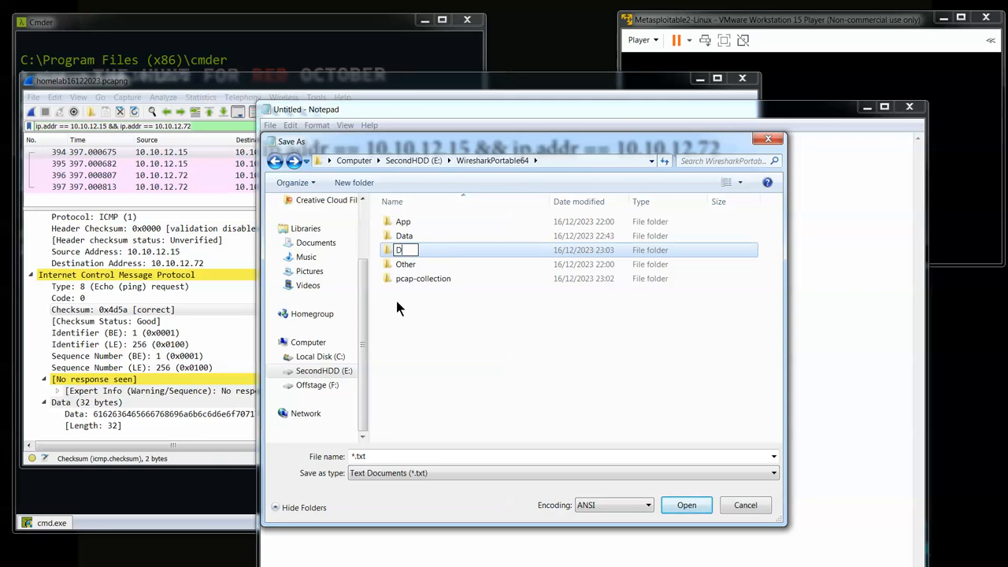
type("s")
key("Return")
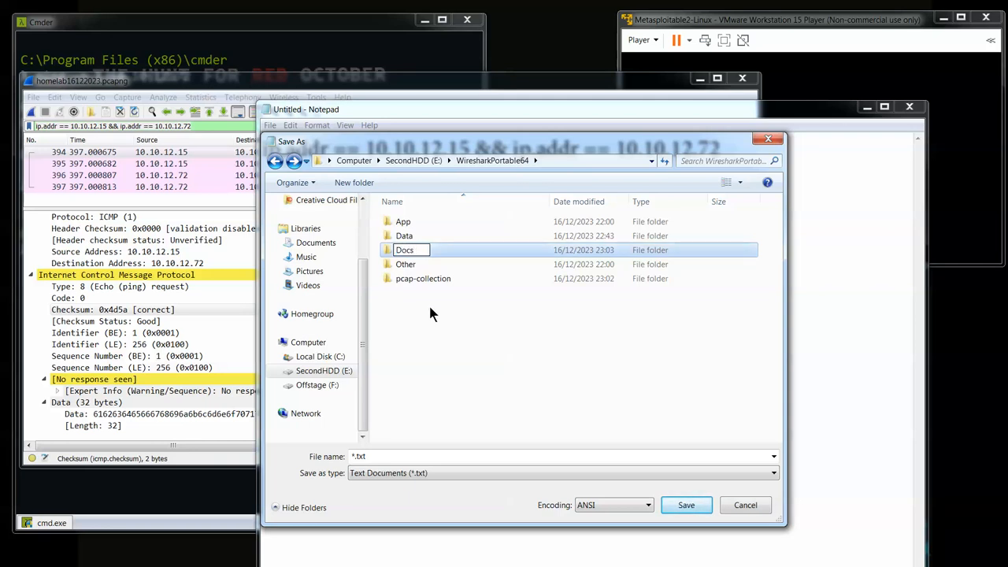
double_click(405, 250)
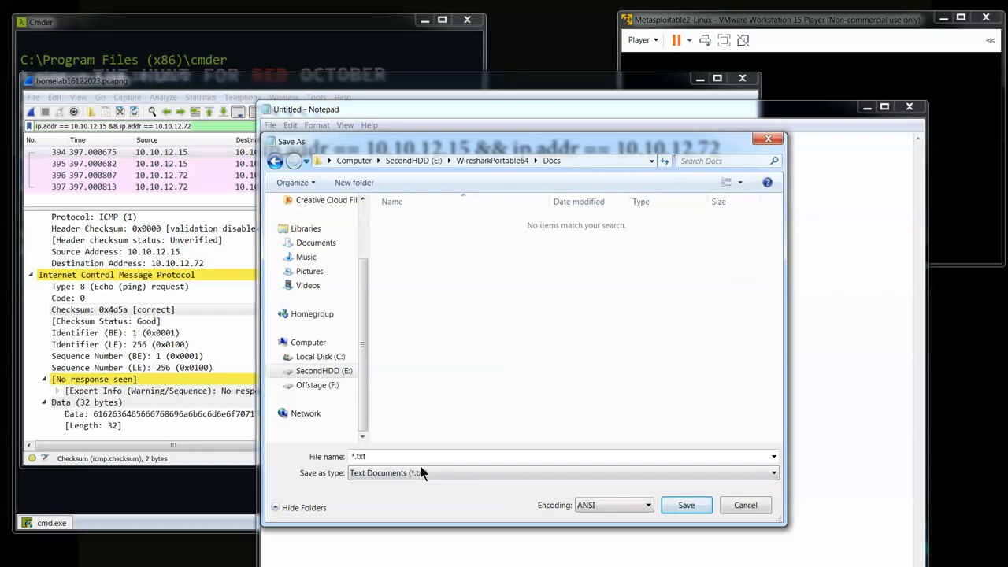
Step: Save the filter note as the text file cheatsheet in the Docs folder and close Notepad
double_click(364, 456)
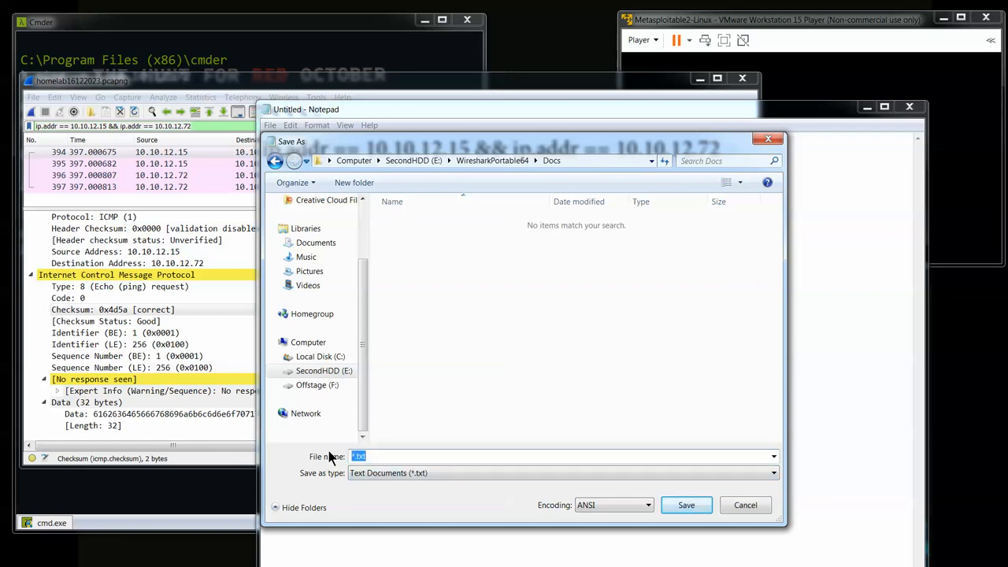
type("chea")
type("tc")
left_click(683, 510)
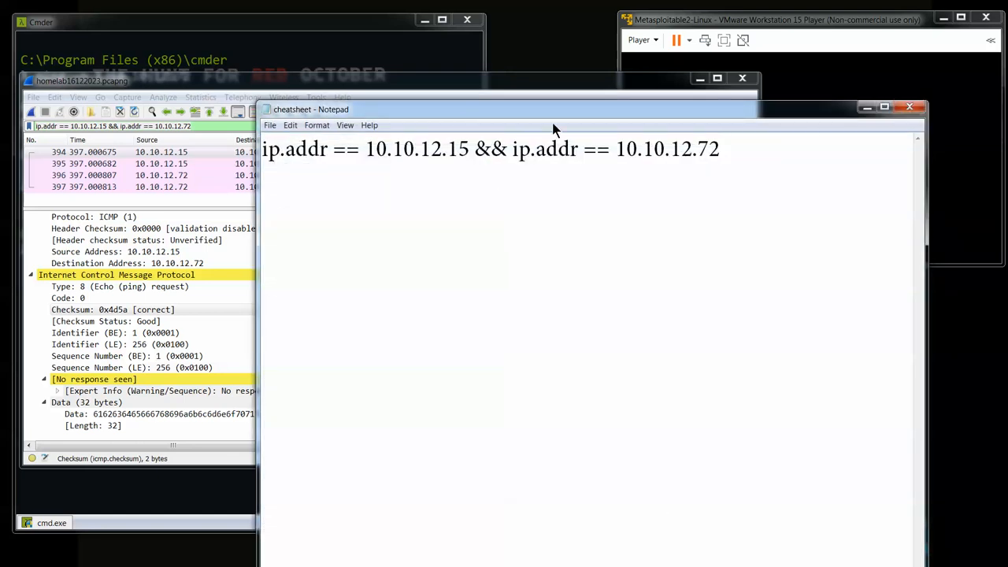
left_click(911, 108)
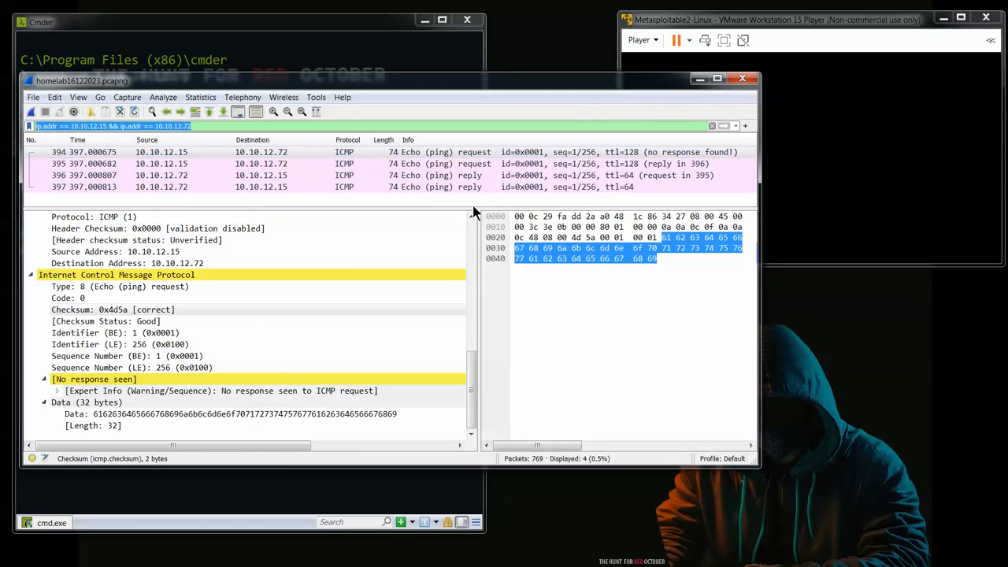